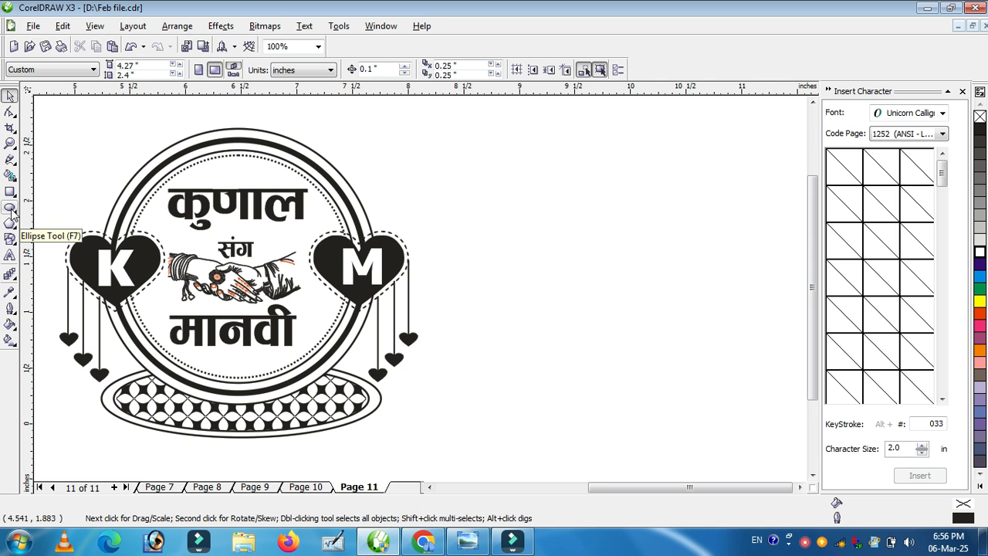
# Step: Draw a circle about 2.3 inches in diameter to the right of the existing logo with the Ellipse tool
pyautogui.click(10, 208)
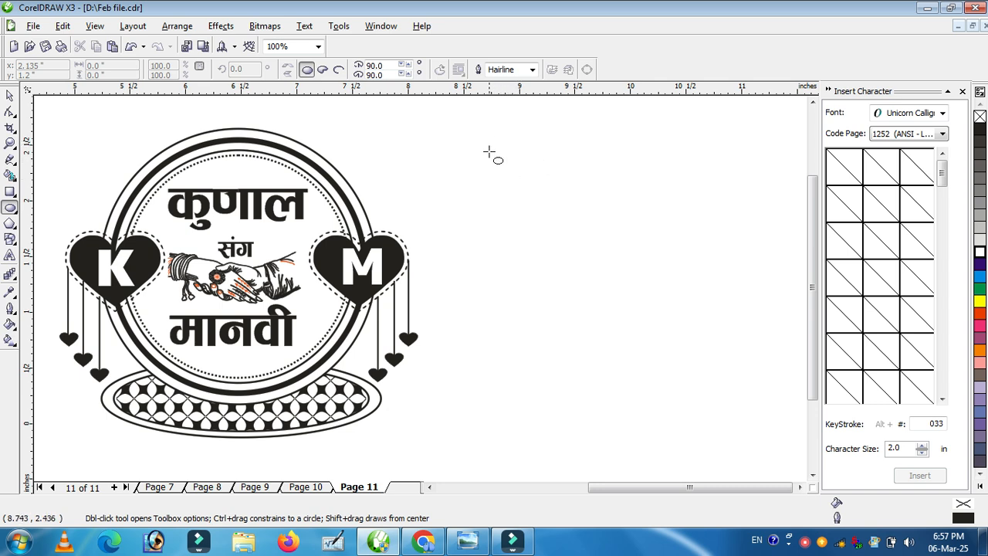
pyautogui.moveTo(473, 142); pyautogui.dragTo(737, 378)
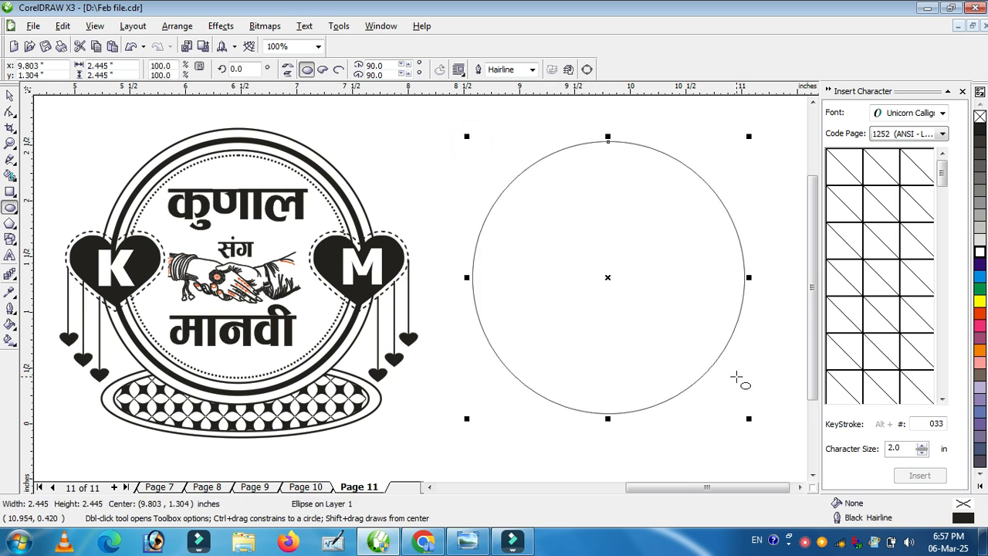
pyautogui.hotkey('ctrl', 'z')
pyautogui.moveTo(476, 145); pyautogui.dragTo(733, 337)
pyautogui.press('ctrl')
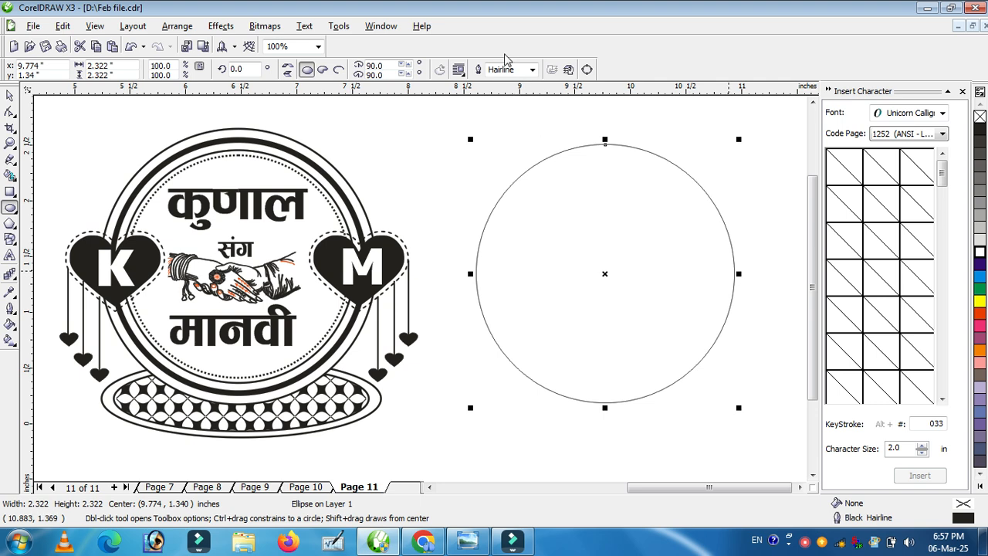
# Step: Set the circle's outline width to 6 px
pyautogui.press('F10')
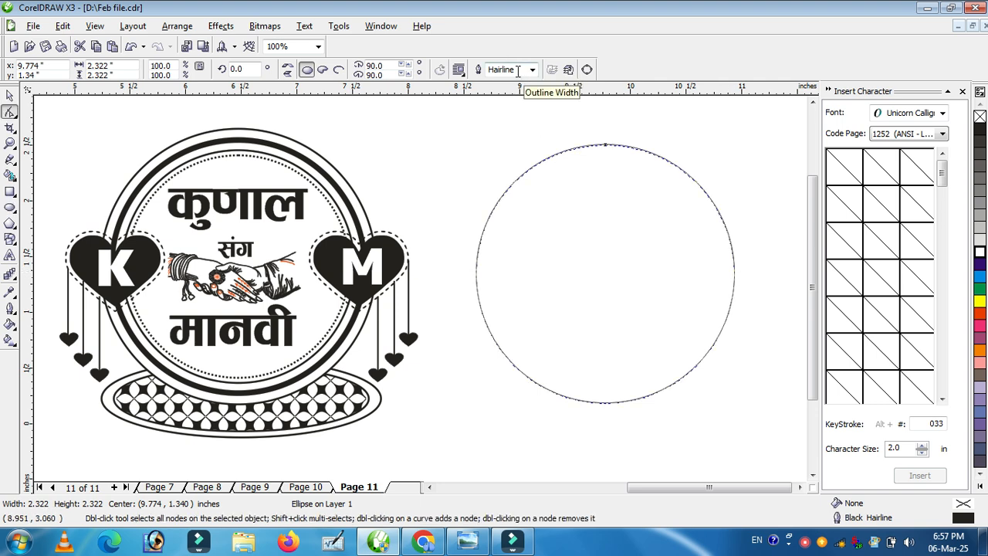
pyautogui.press('space')
pyautogui.click(545, 236)
pyautogui.click(541, 214)
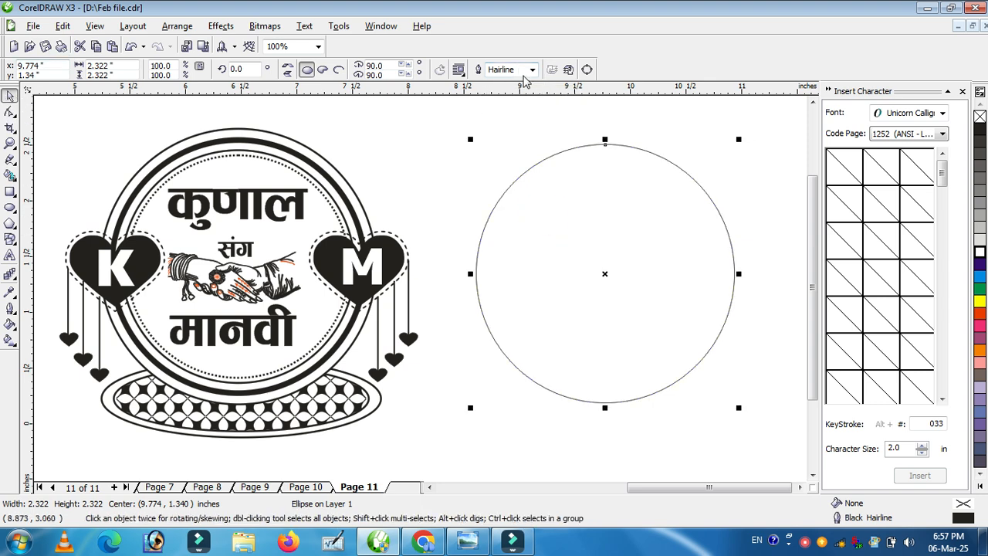
pyautogui.click(524, 70)
pyautogui.click(532, 69)
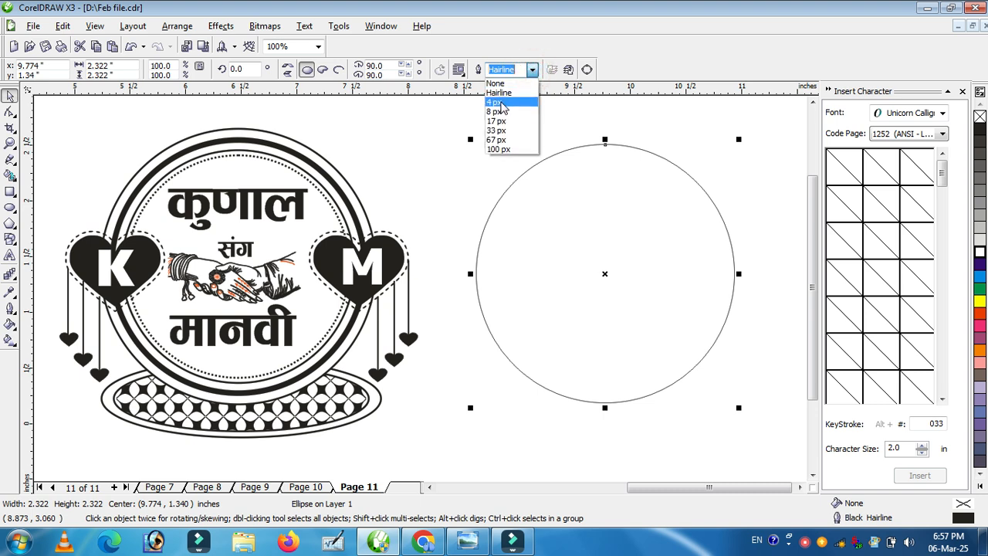
pyautogui.click(501, 102)
pyautogui.click(511, 70)
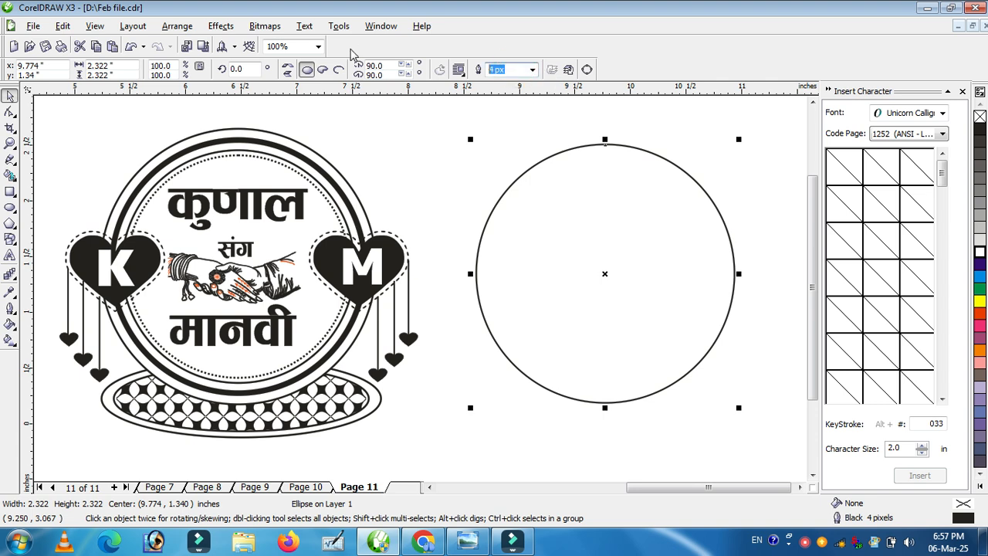
pyautogui.write('6')
pyautogui.press('Return')
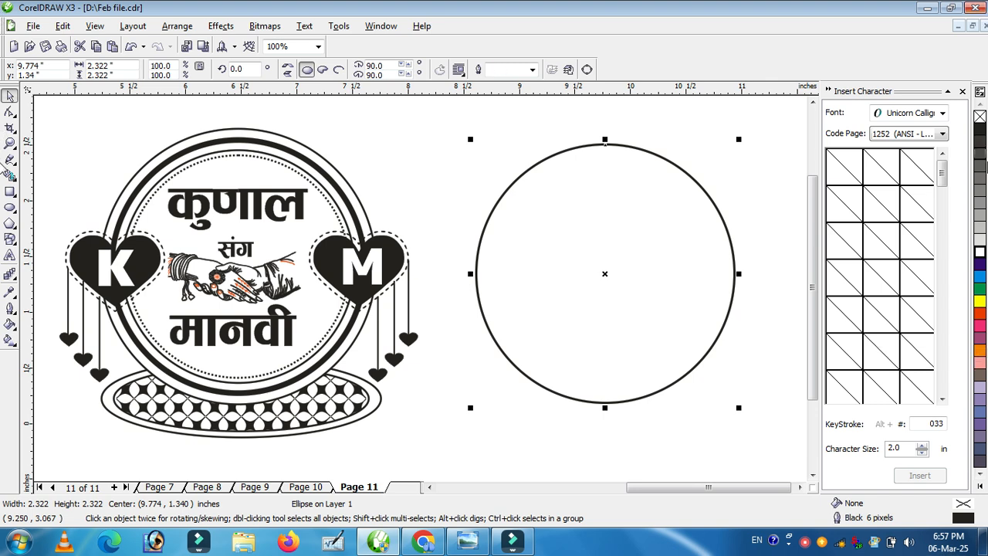
# Step: Enlarge the circle to about 2.47 inches and make a concentric inner copy about 2.28 inches wide
pyautogui.moveTo(739, 139); pyautogui.dragTo(747, 132)
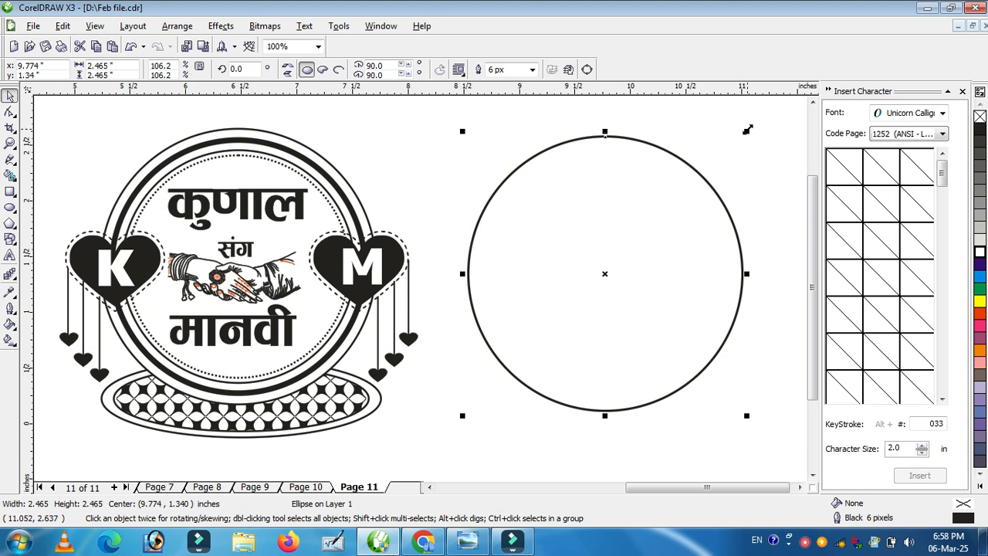
pyautogui.moveTo(747, 129); pyautogui.dragTo(737, 142)
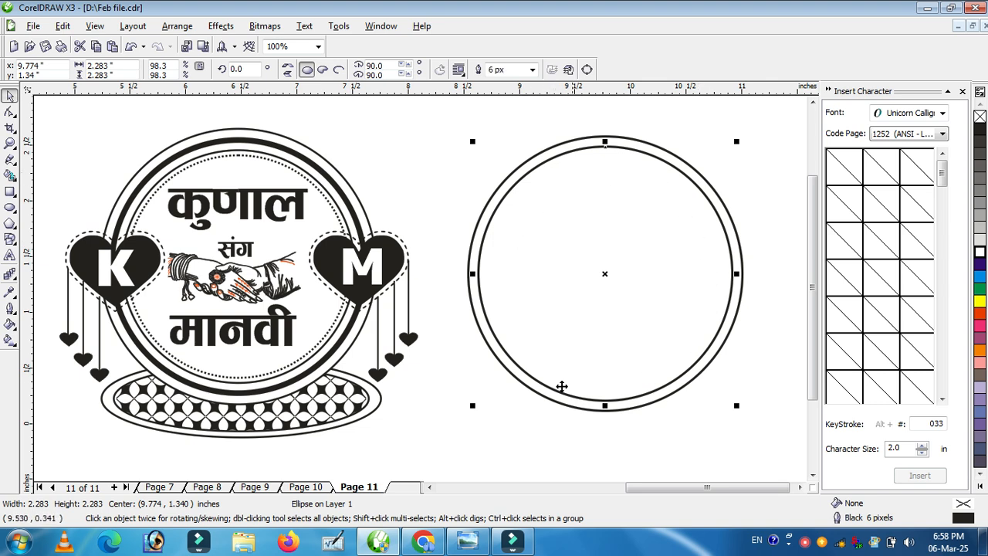
pyautogui.click(494, 130)
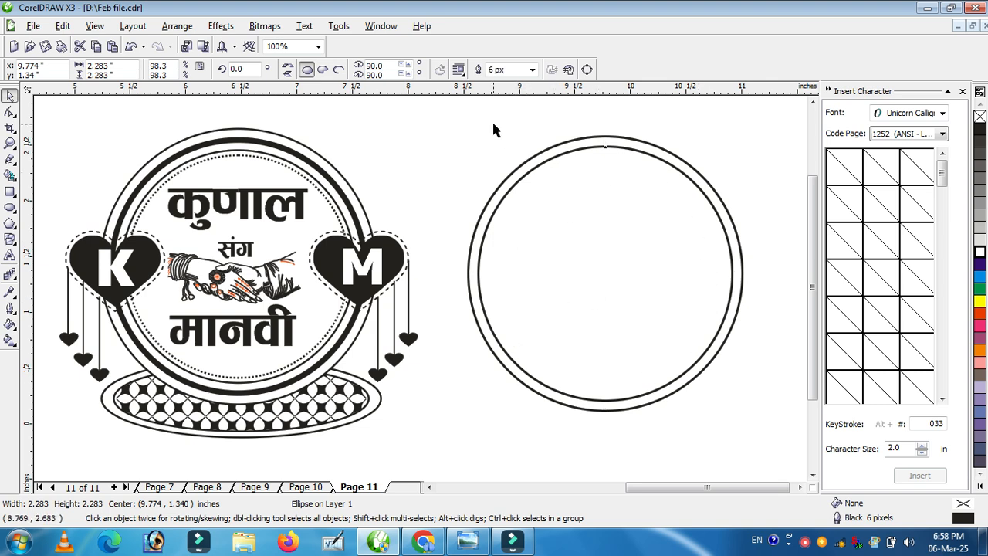
# Step: Shrink the inner circle to about 2.24 inches and set its outline width to 17 px
pyautogui.click(562, 155)
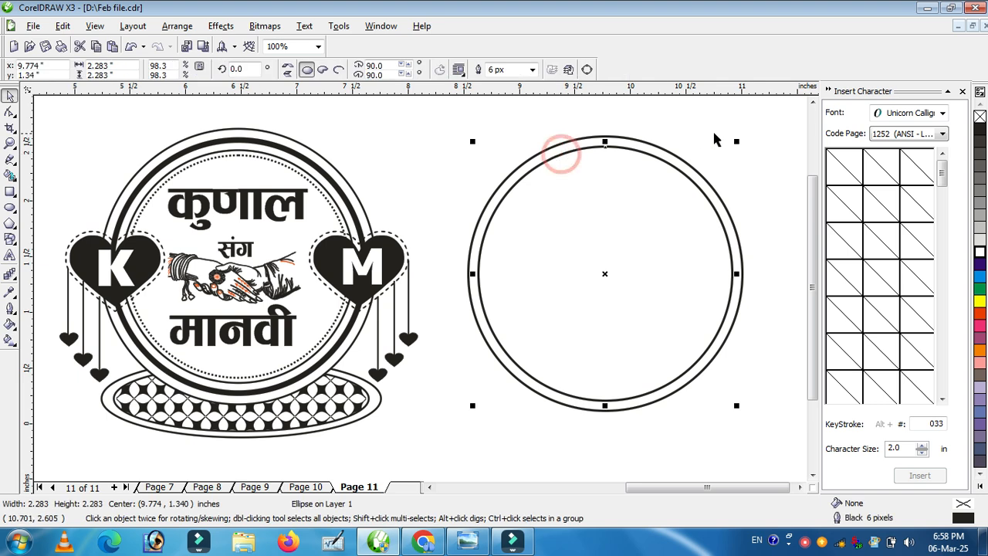
pyautogui.moveTo(736, 141); pyautogui.dragTo(737, 144)
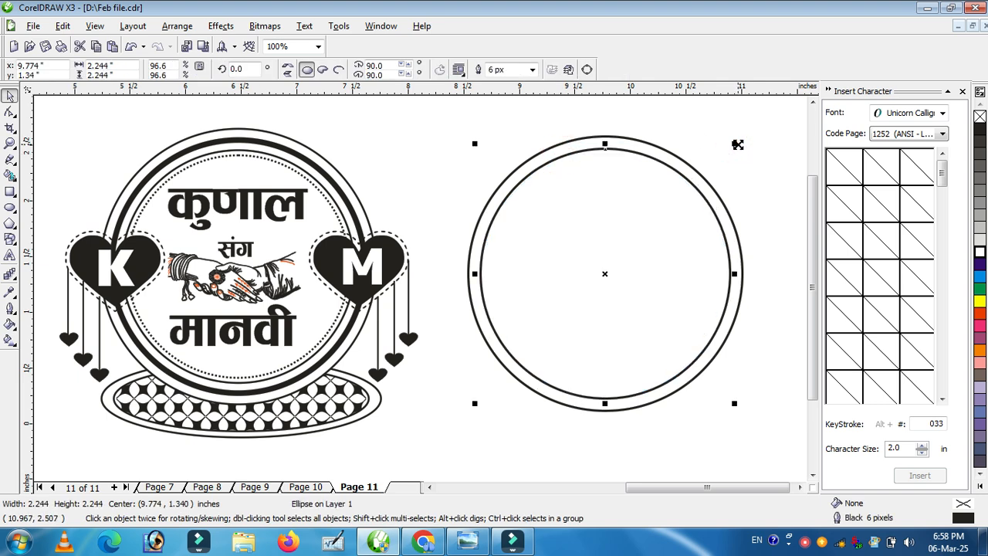
pyautogui.click(532, 70)
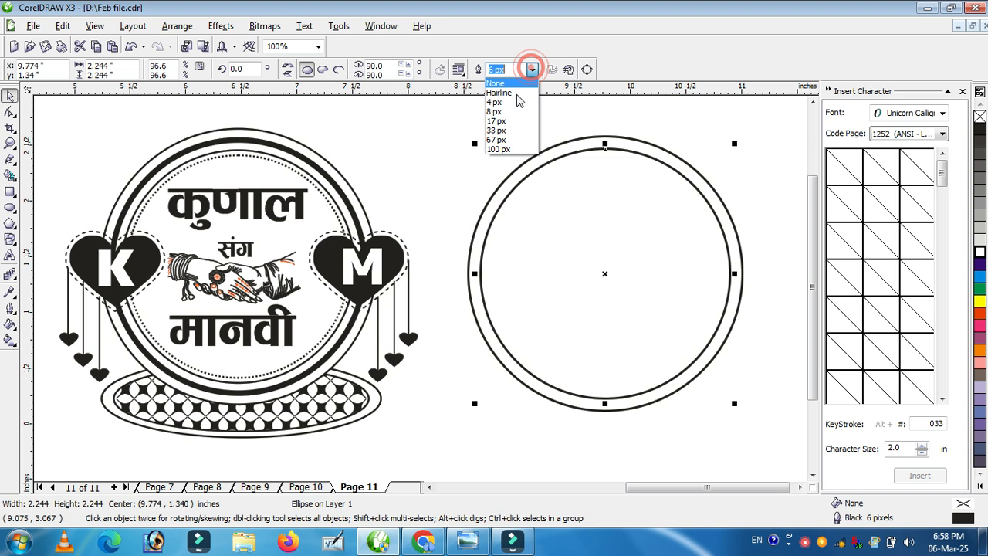
pyautogui.click(510, 121)
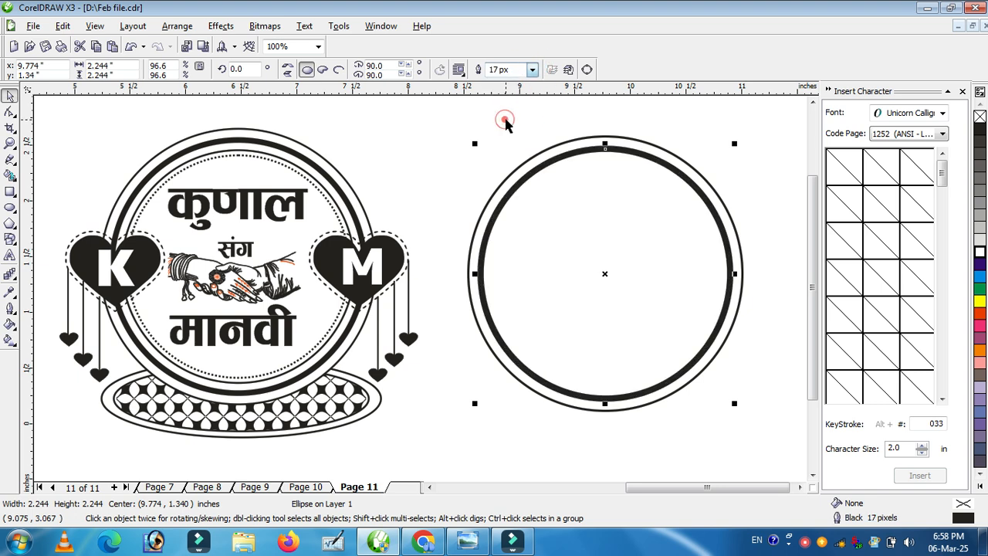
pyautogui.click(441, 179)
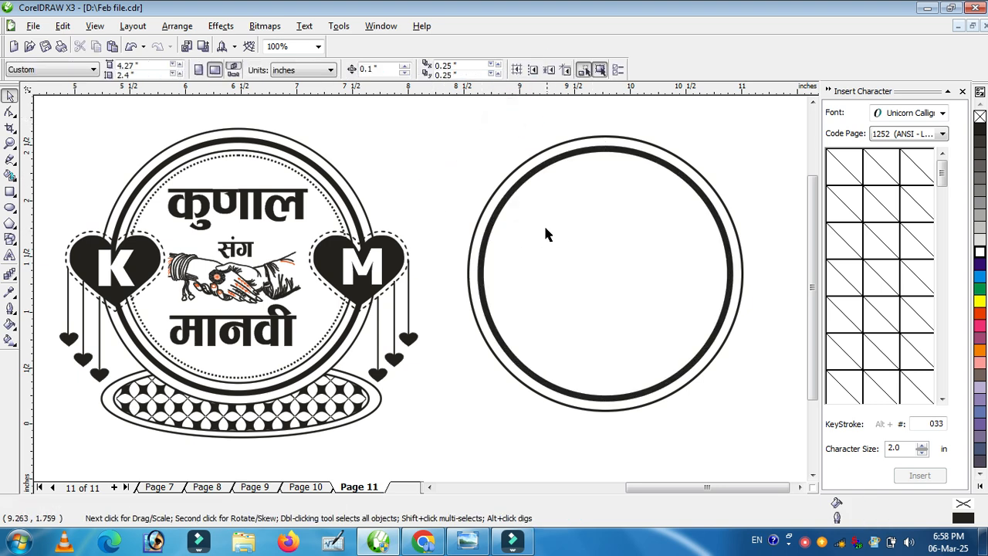
# Step: Make a smaller concentric copy of the thick circle about 2.08 inches wide and set its outline to 6 px
pyautogui.click(563, 190)
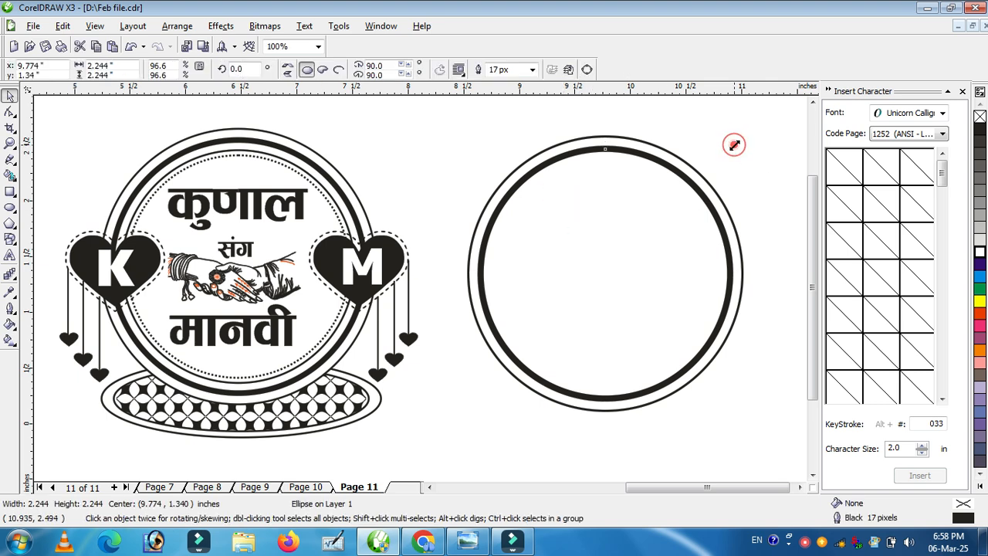
pyautogui.moveTo(734, 144); pyautogui.dragTo(734, 159)
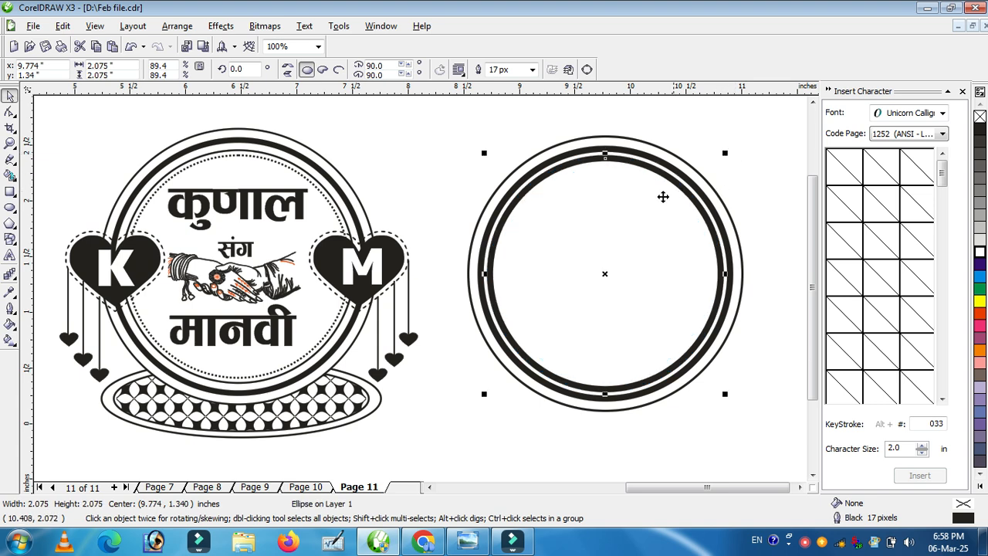
pyautogui.click(535, 121)
pyautogui.click(553, 144)
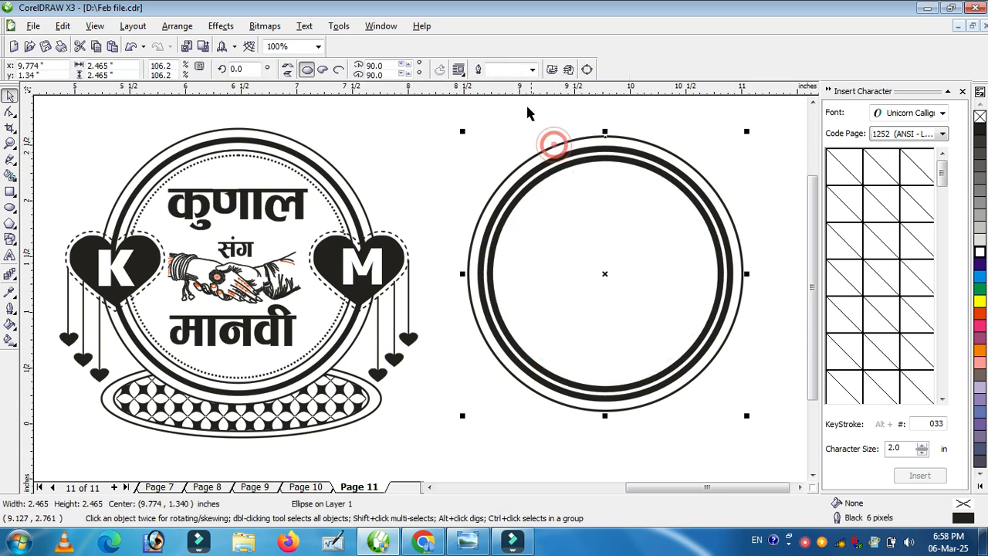
pyautogui.click(484, 108)
pyautogui.click(591, 242)
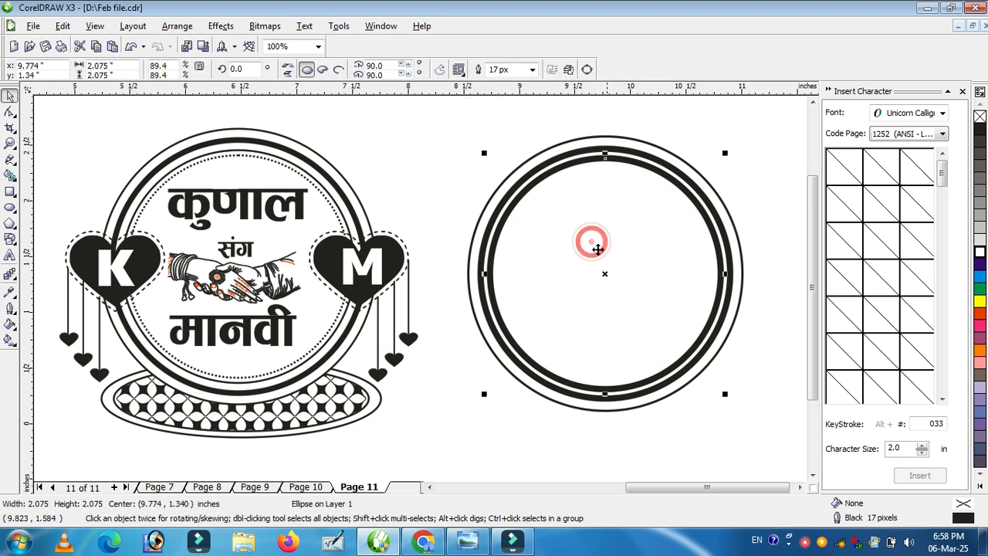
pyautogui.click(506, 70)
pyautogui.write('6')
pyautogui.press('Return')
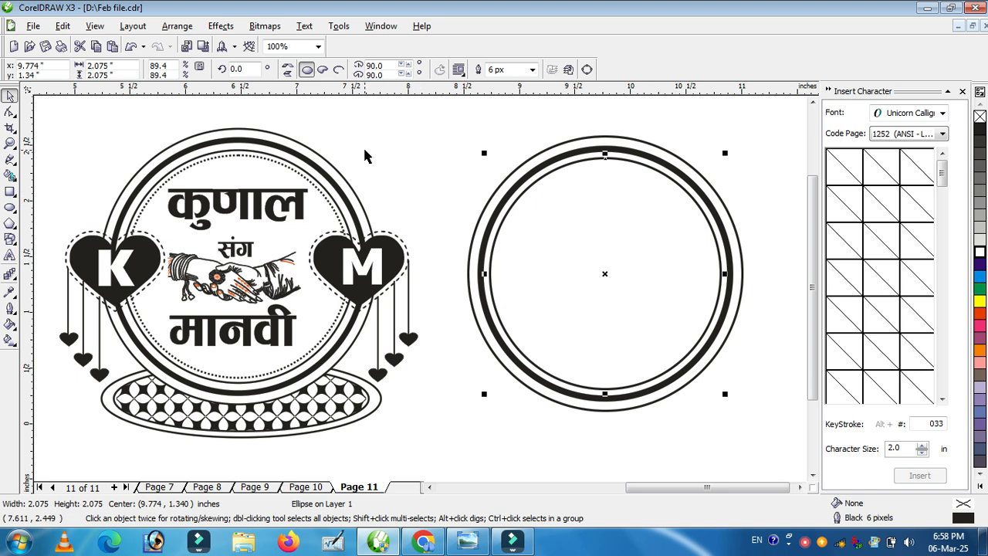
pyautogui.click(752, 168)
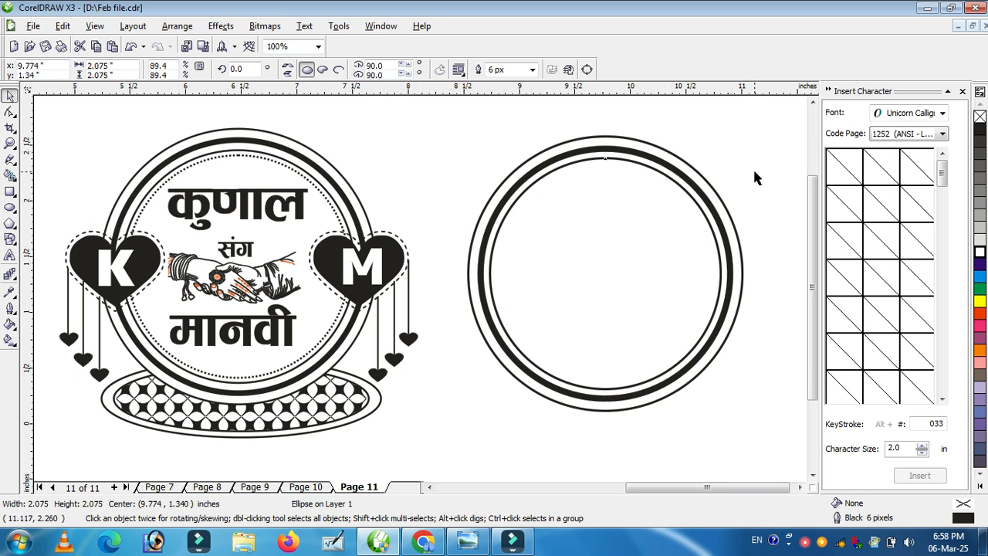
# Step: Duplicate the innermost circle as a smaller concentric copy about 1.96 inches wide
pyautogui.click(601, 269)
pyautogui.click(726, 155)
pyautogui.moveTo(726, 156); pyautogui.dragTo(725, 159)
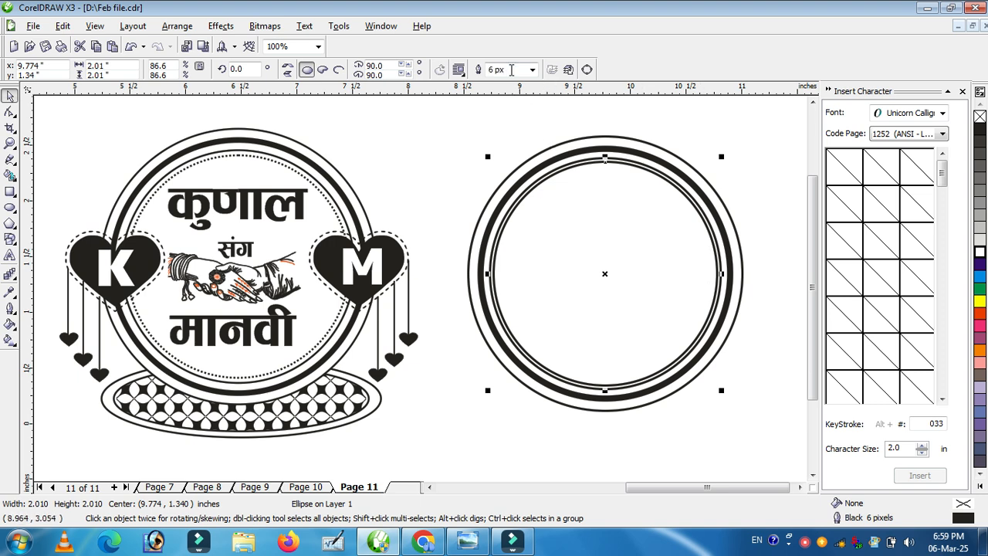
pyautogui.moveTo(726, 159); pyautogui.dragTo(725, 162)
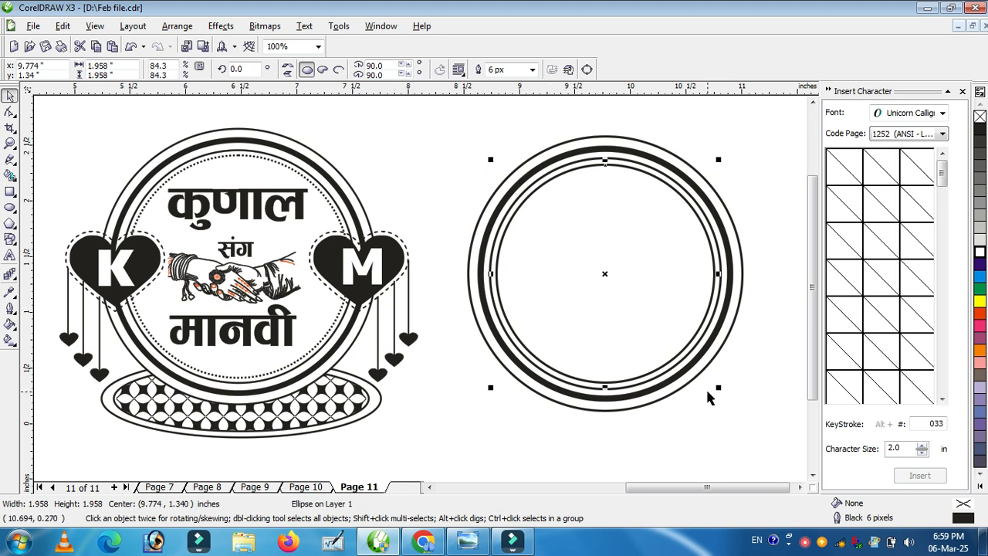
# Step: Change the smallest circle's outline style to a dotted line in the Outline Pen settings
pyautogui.press('F12')
pyautogui.moveTo(444, 135); pyautogui.dragTo(223, 119)
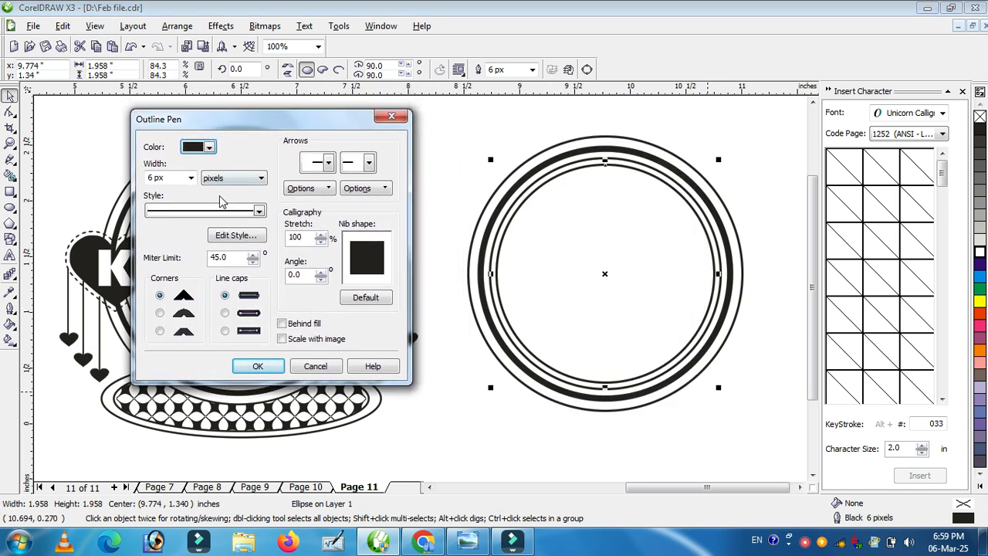
pyautogui.click(258, 211)
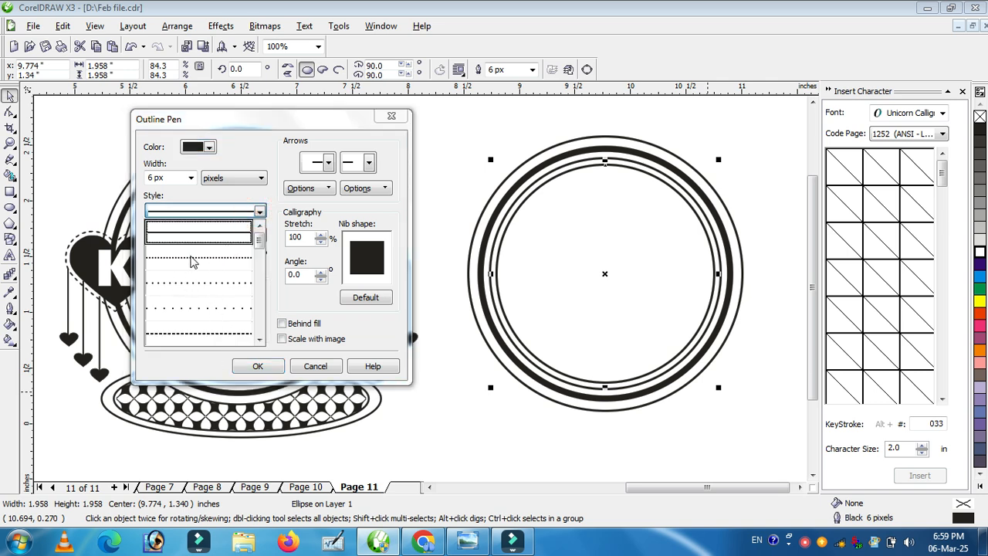
pyautogui.click(198, 266)
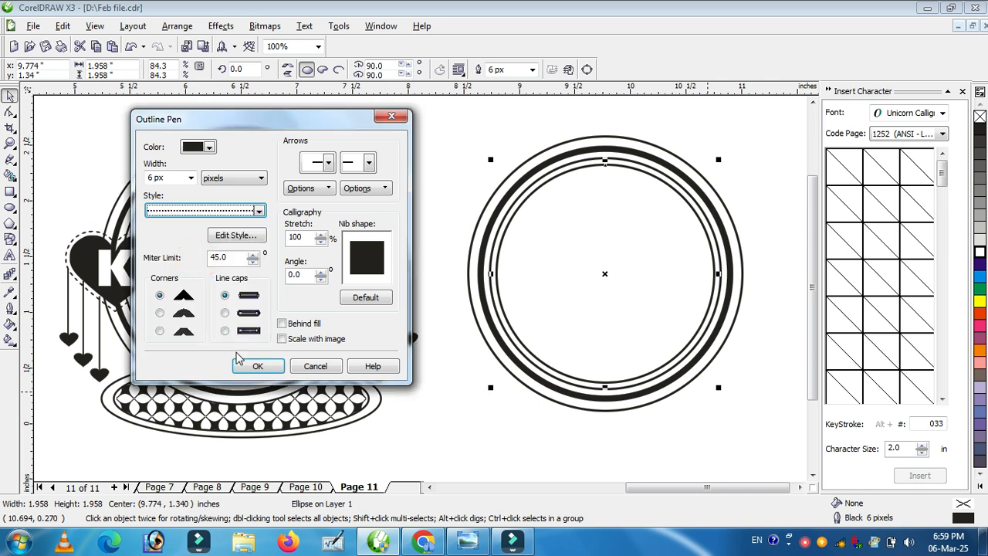
pyautogui.click(257, 366)
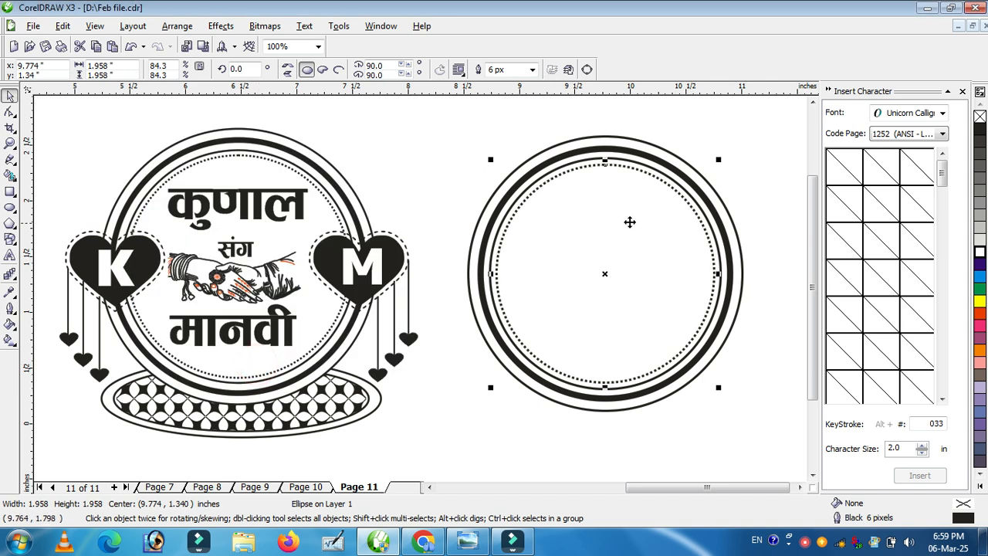
pyautogui.click(801, 334)
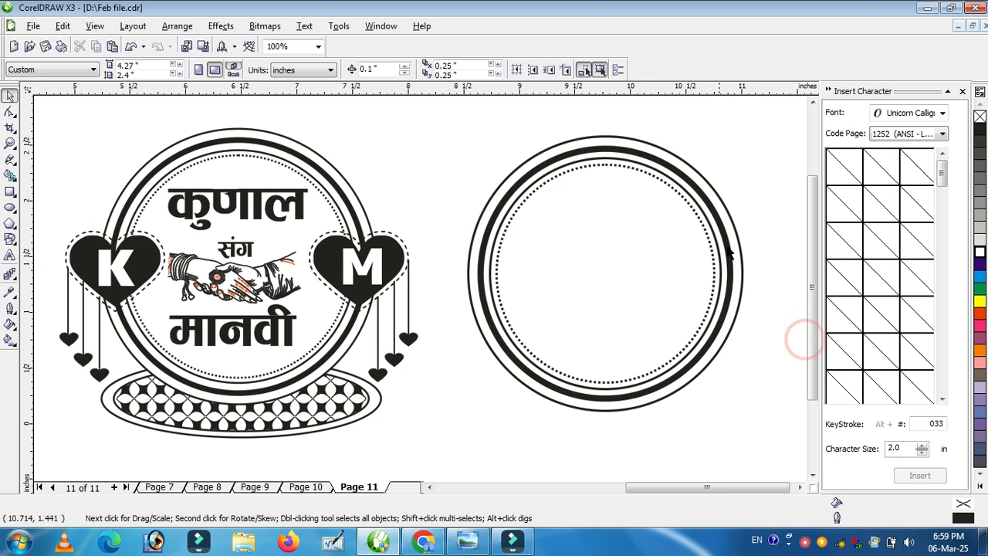
# Step: Set the outermost circle's outline width to 4 px
pyautogui.click(572, 148)
pyautogui.click(515, 68)
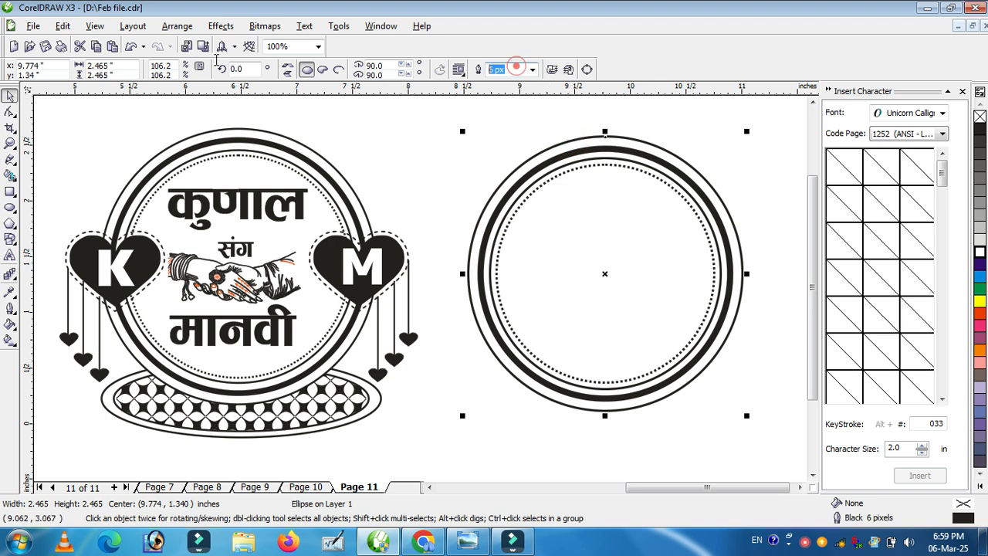
pyautogui.write('4')
pyautogui.press('Return')
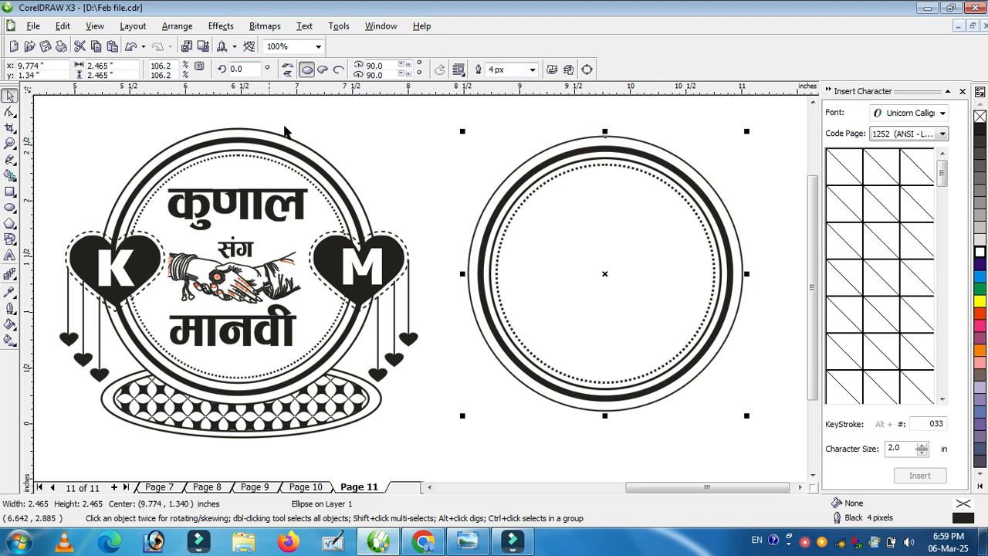
pyautogui.click(419, 178)
# Step: Set the 2.08 inch inner circle's outline width to 4 px
pyautogui.click(515, 203)
pyautogui.click(516, 69)
pyautogui.write('4')
pyautogui.press('Return')
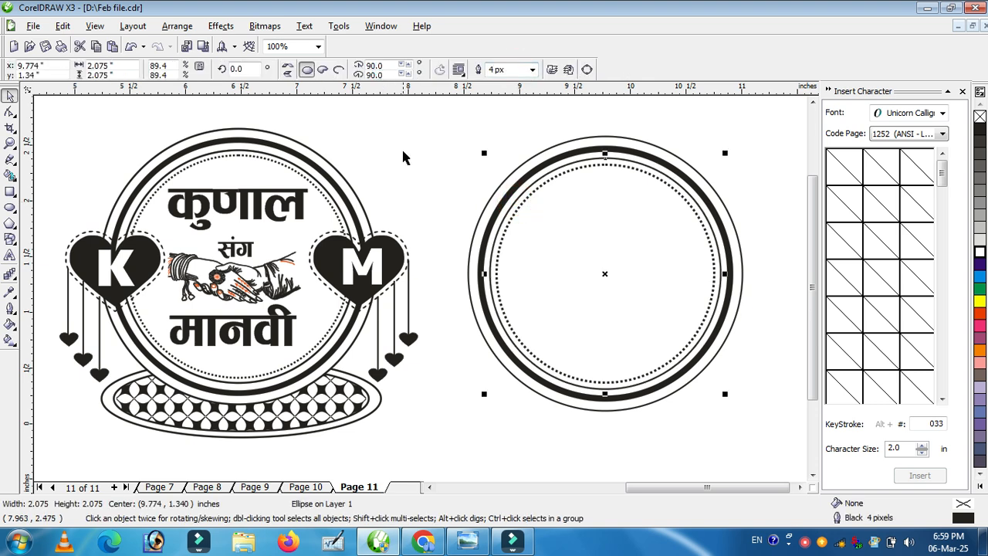
pyautogui.click(425, 137)
# Step: Set the dotted circle's outline width to 4 px
pyautogui.click(581, 269)
pyautogui.click(513, 70)
pyautogui.write('4')
pyautogui.press('Return')
pyautogui.click(428, 137)
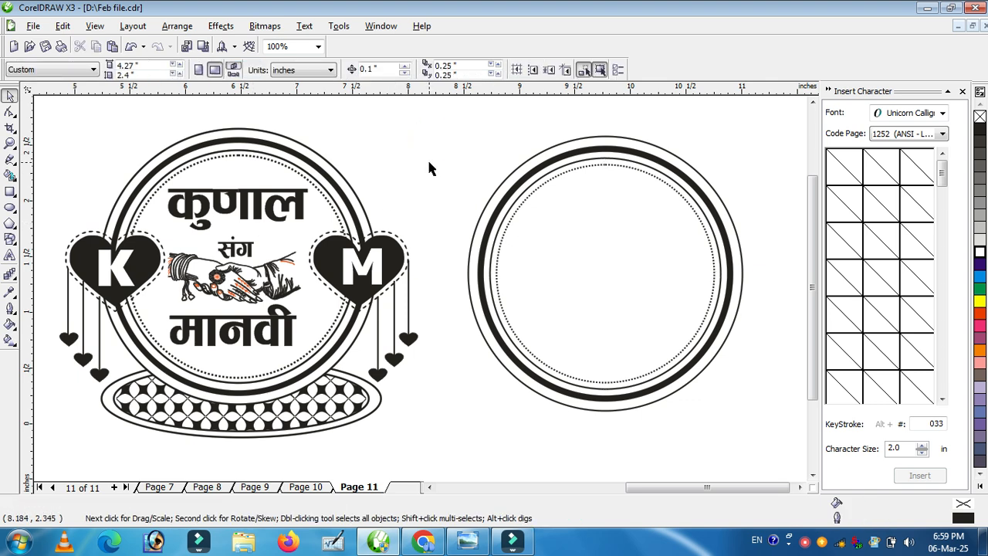
# Step: Select all four circles together and group them
pyautogui.moveTo(450, 132); pyautogui.dragTo(772, 432)
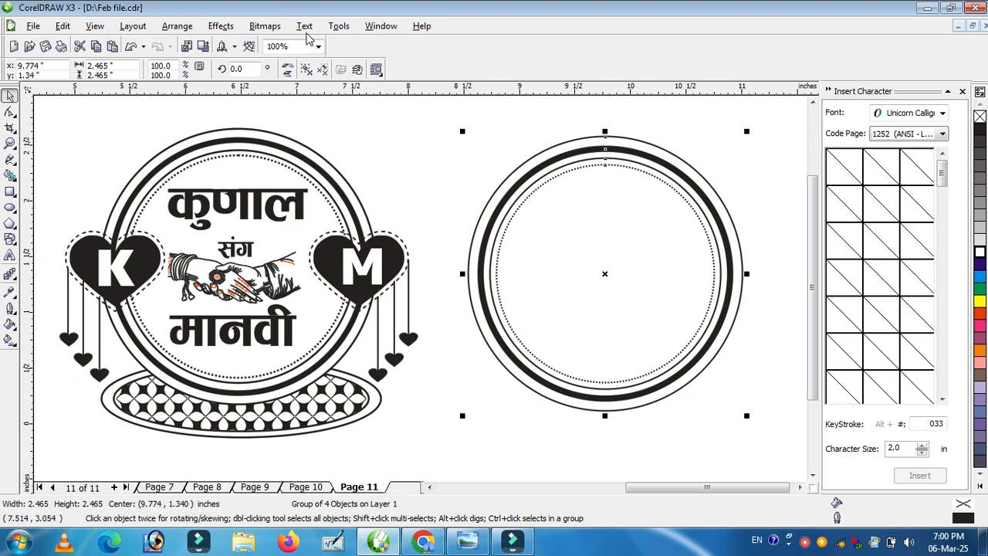
# Step: Open the Insert Character docker and switch its font to Sexy Love Hearts
pyautogui.click(304, 26)
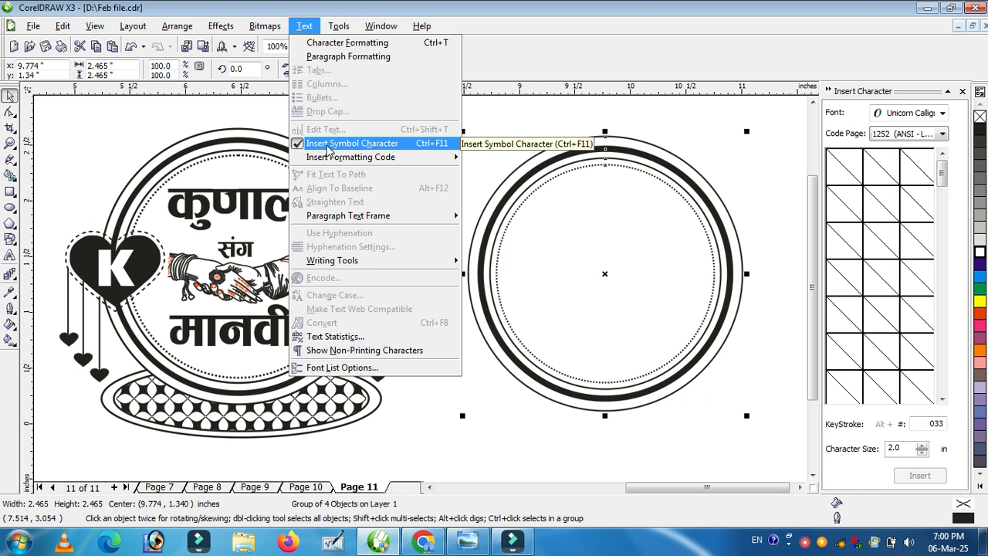
pyautogui.click(327, 144)
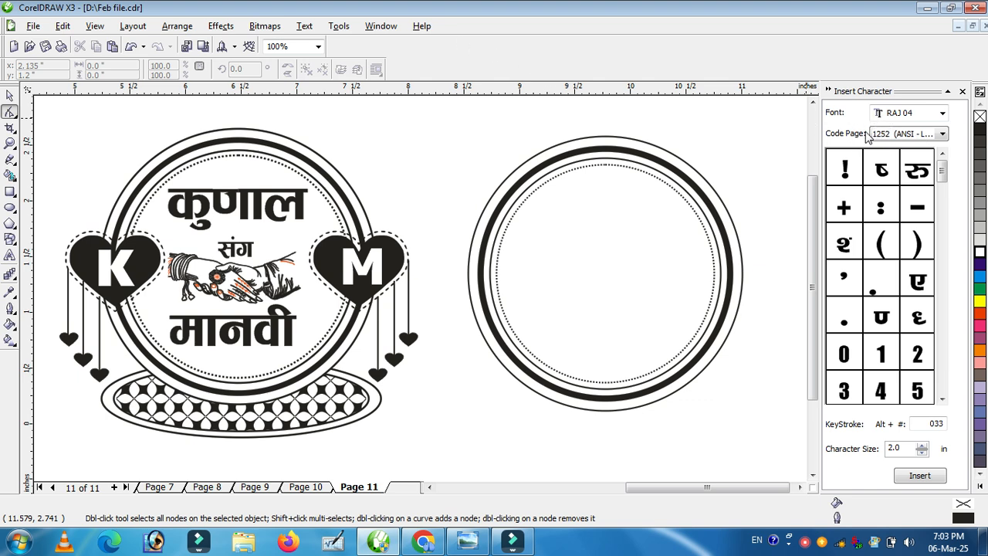
pyautogui.click(305, 26)
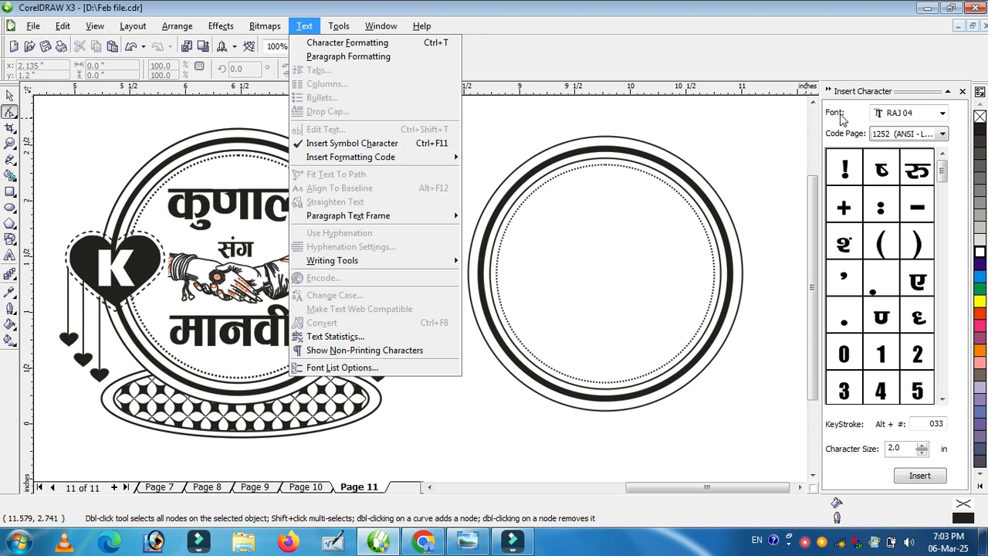
pyautogui.click(898, 115)
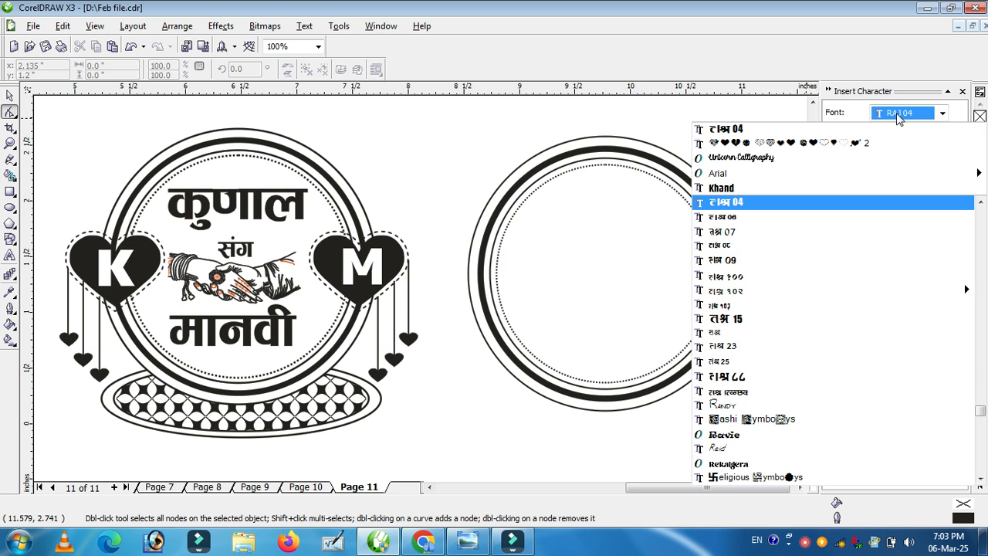
pyautogui.write('Sexy Love He')
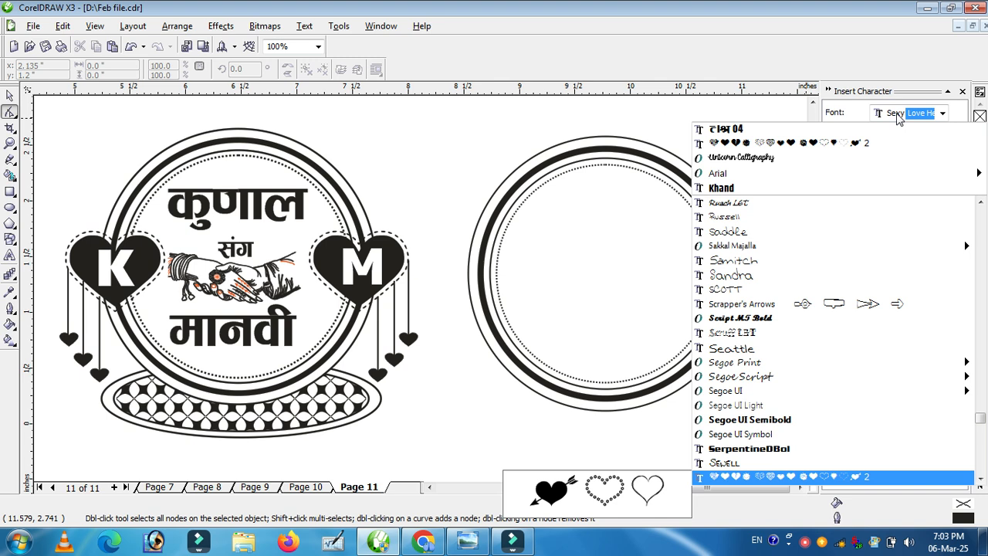
pyautogui.press('Return')
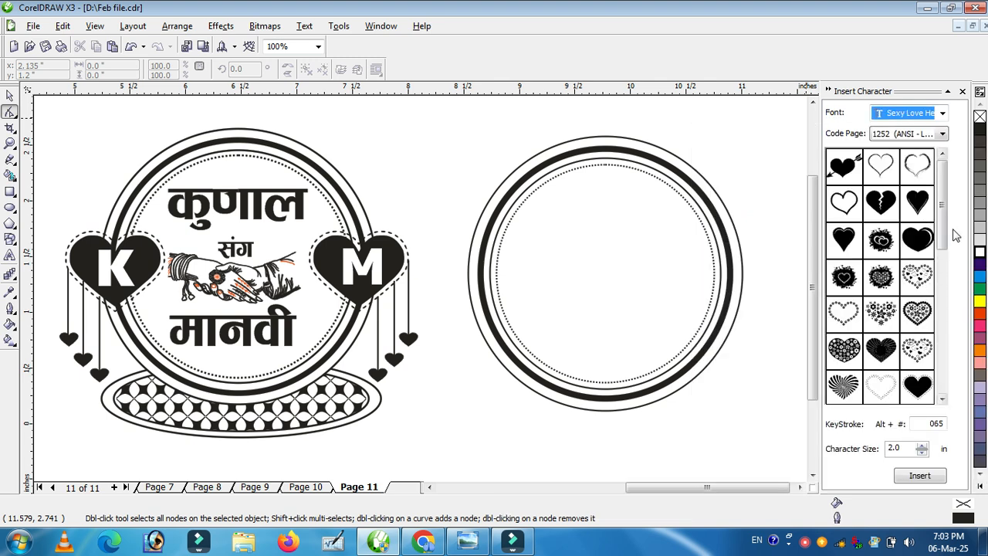
# Step: Insert a solid heart with a dashed border onto the circle frame, filled black with no outline
pyautogui.moveTo(943, 202); pyautogui.dragTo(939, 244)
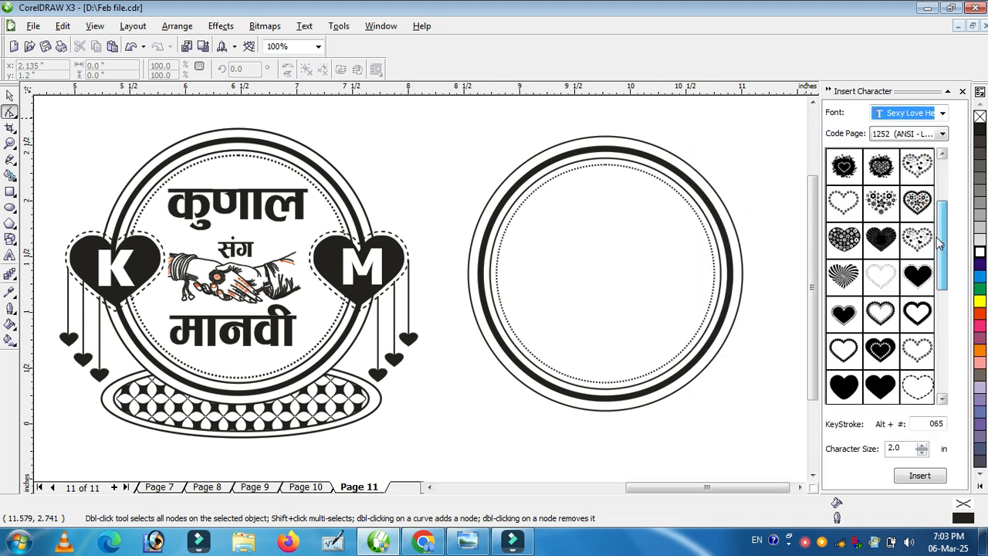
pyautogui.moveTo(917, 275); pyautogui.dragTo(684, 322)
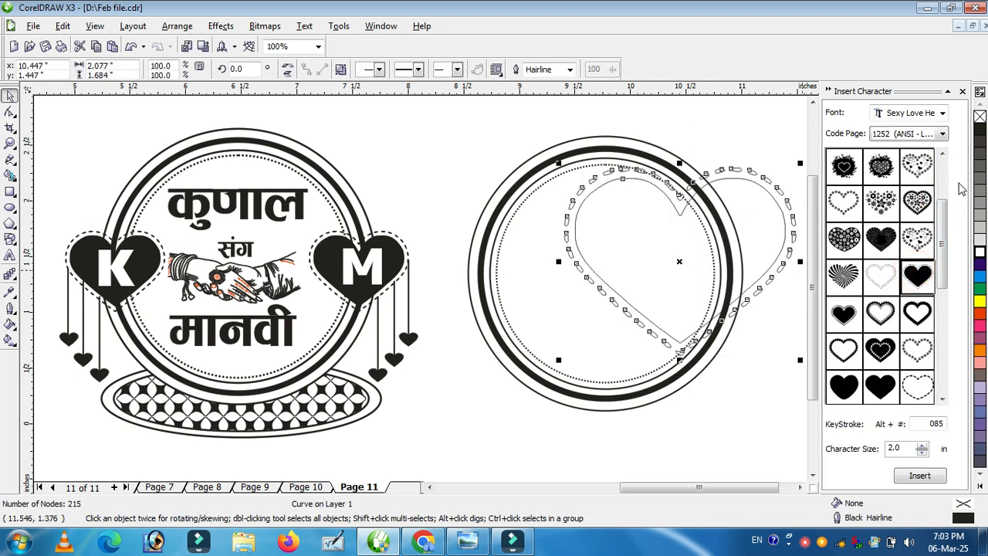
pyautogui.click(980, 128)
pyautogui.rightClick(979, 116)
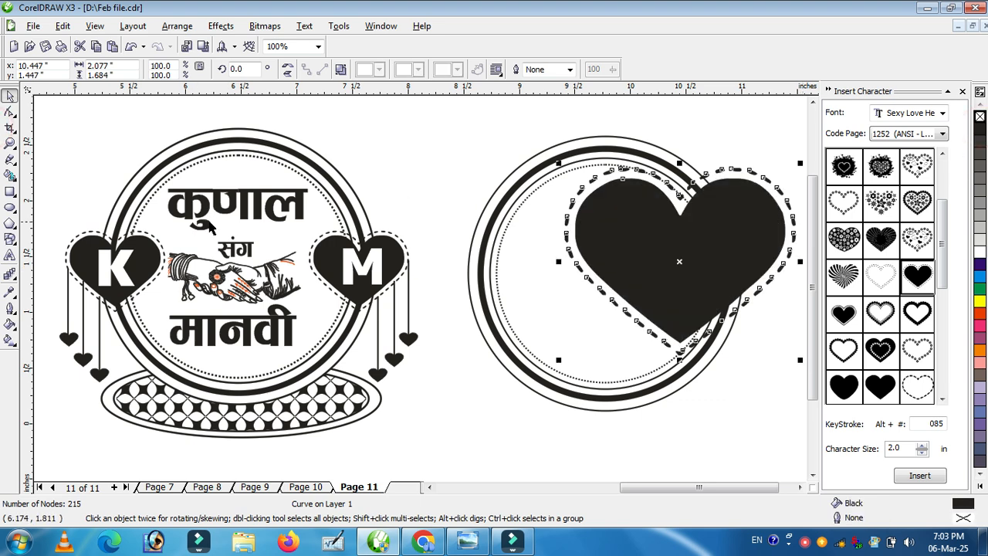
# Step: Resize the heart to about 0.9 inch wide and place it over the frame's right edge
pyautogui.moveTo(558, 163); pyautogui.dragTo(632, 238)
pyautogui.moveTo(708, 279); pyautogui.dragTo(700, 271)
pyautogui.moveTo(791, 228); pyautogui.dragTo(772, 245)
pyautogui.moveTo(700, 291); pyautogui.dragTo(717, 290)
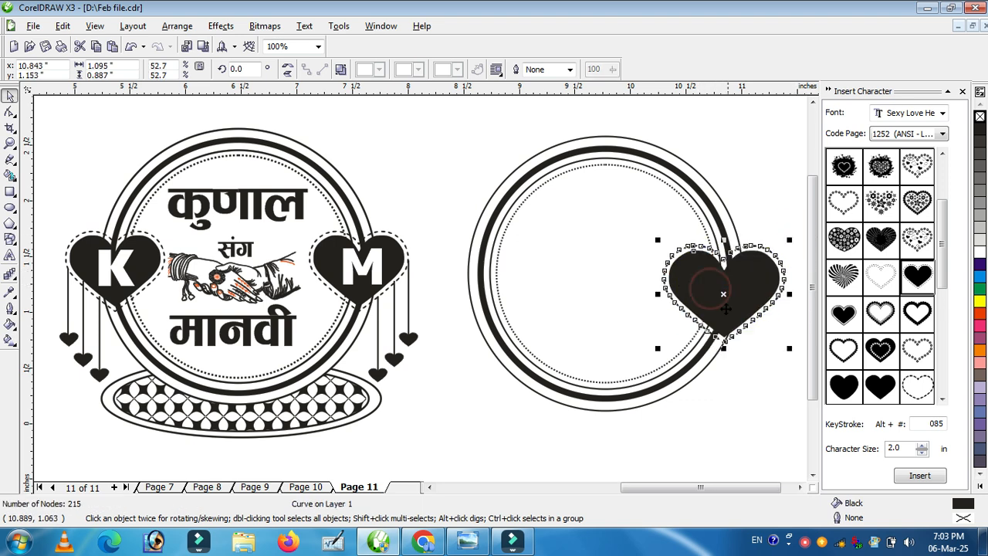
pyautogui.click(753, 398)
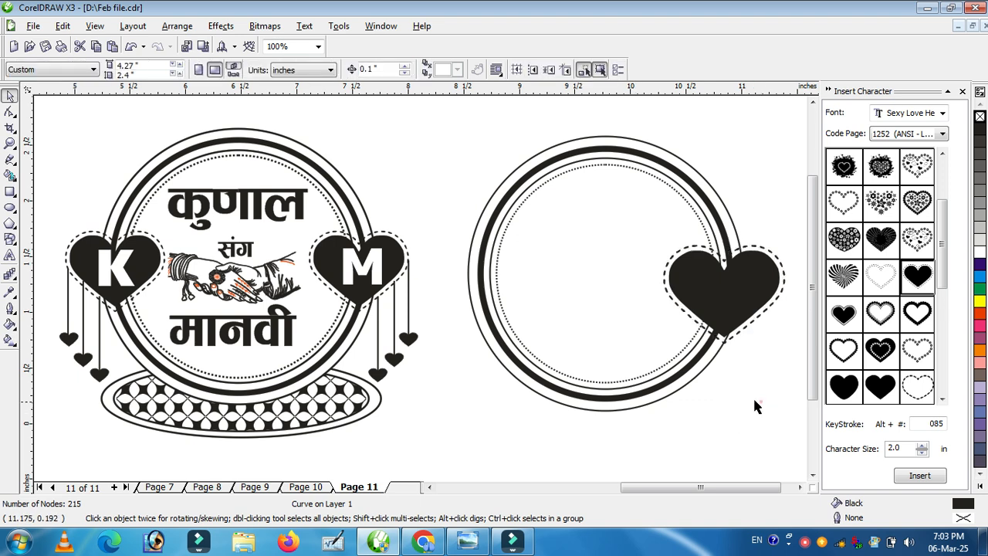
pyautogui.click(730, 285)
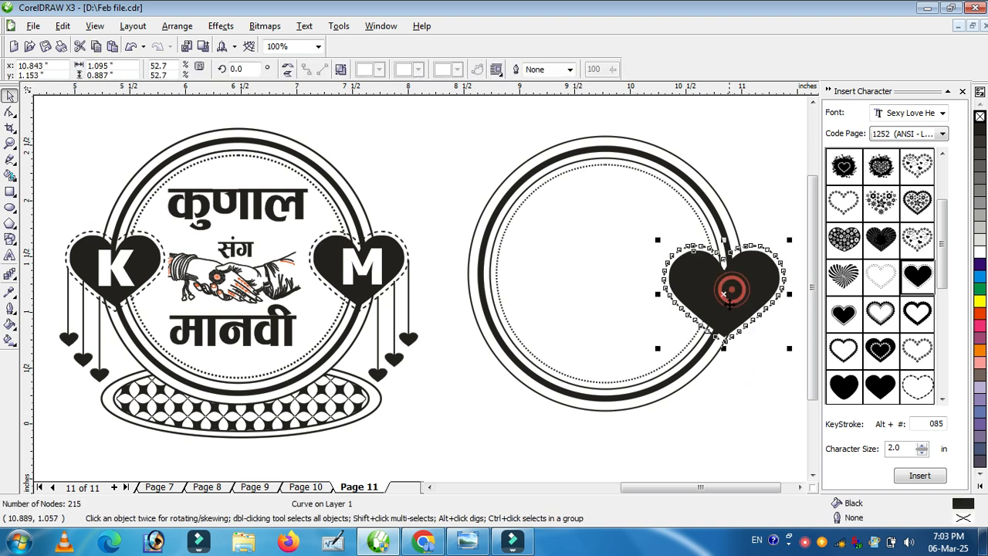
pyautogui.moveTo(789, 240); pyautogui.dragTo(765, 259)
pyautogui.moveTo(704, 301); pyautogui.dragTo(720, 275)
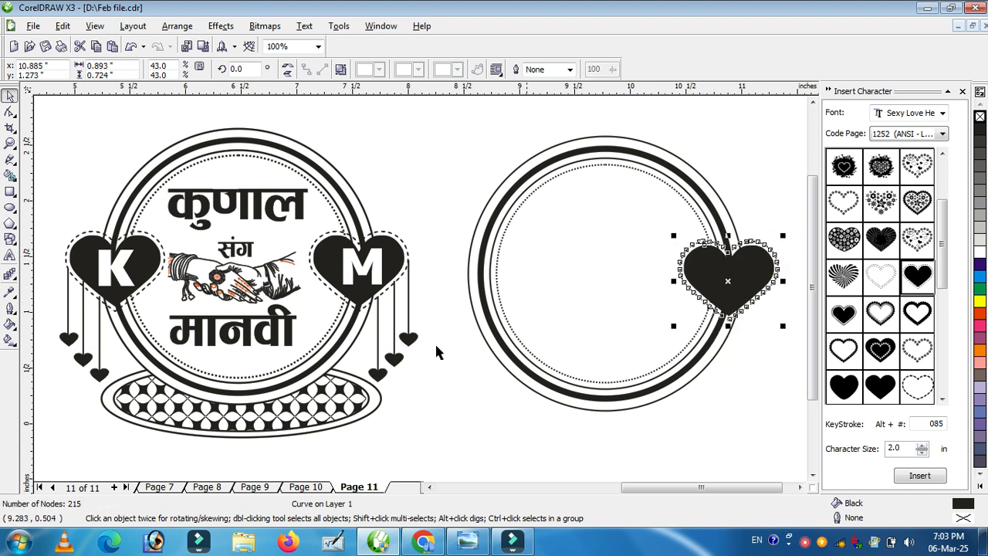
# Step: Draw a perfect-shape heart about 0.79 by 0.66 inch above the frame, filled black with no outline
pyautogui.click(464, 170)
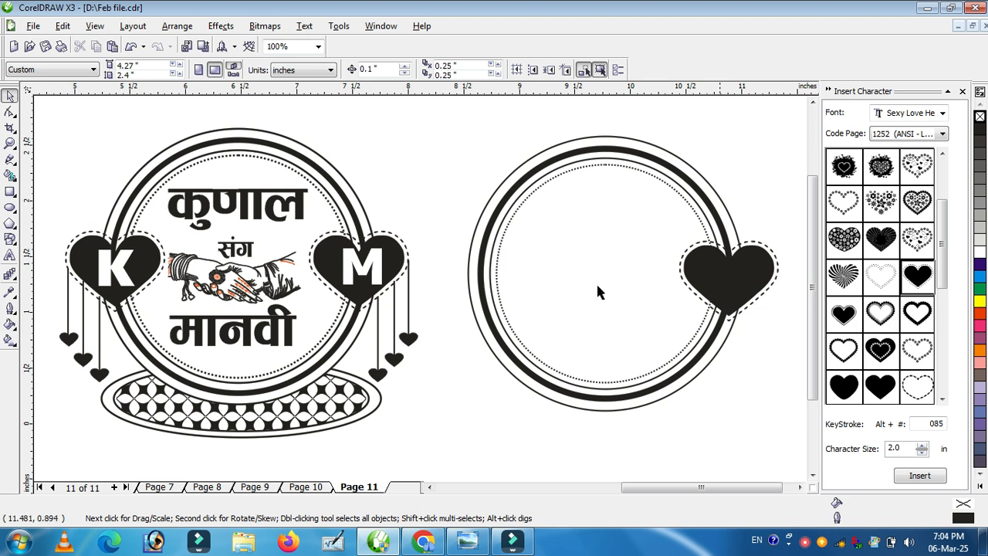
pyautogui.click(15, 245)
pyautogui.click(38, 246)
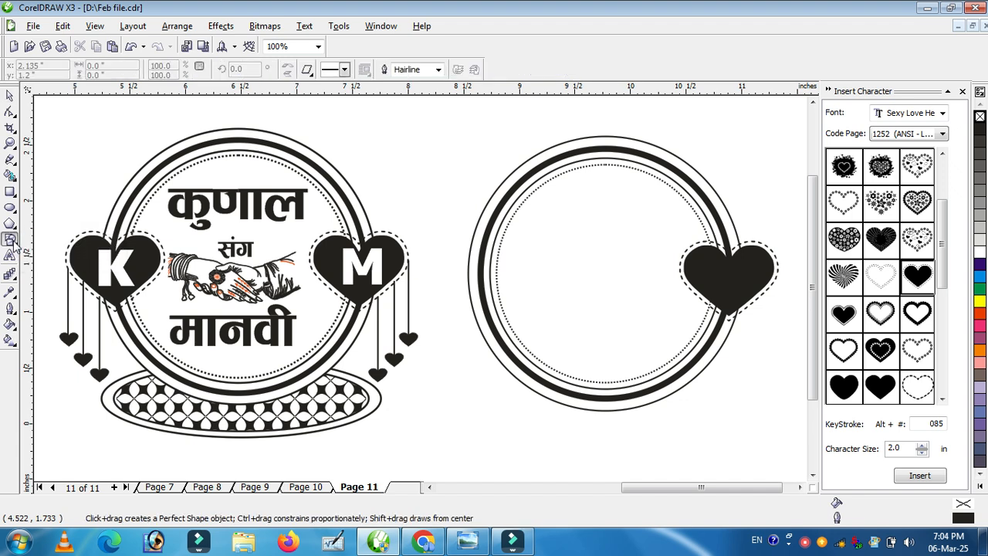
pyautogui.click(309, 74)
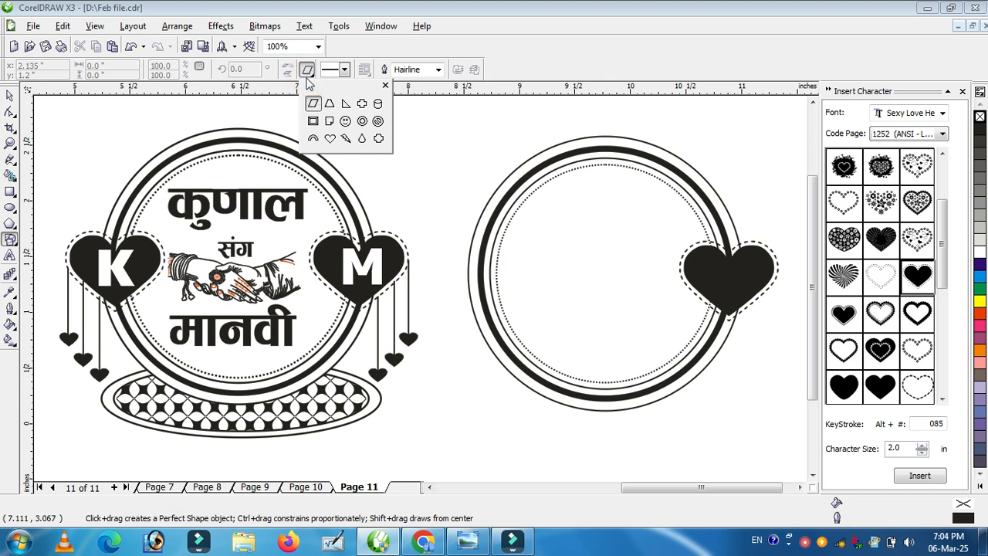
pyautogui.click(330, 139)
pyautogui.moveTo(373, 118); pyautogui.dragTo(466, 195)
pyautogui.click(978, 128)
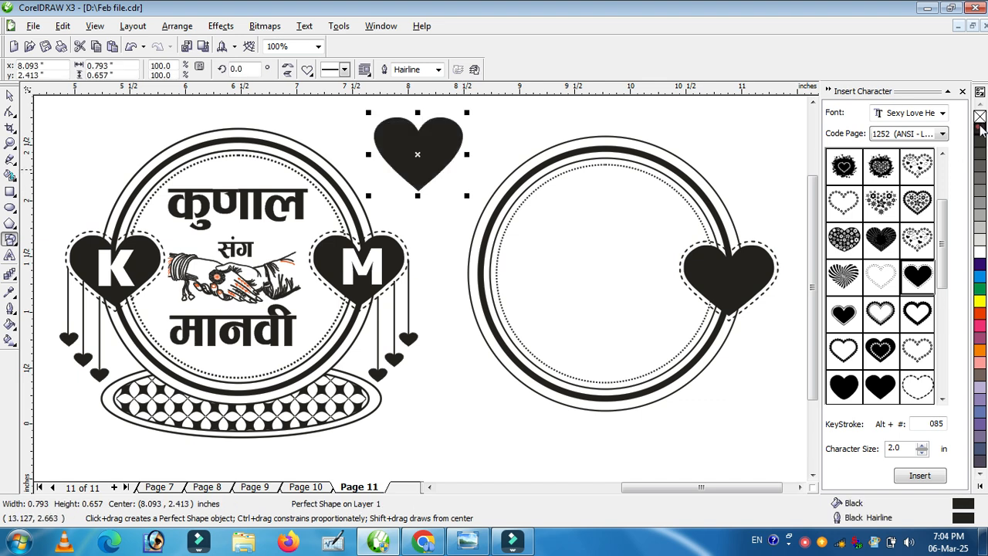
pyautogui.rightClick(979, 115)
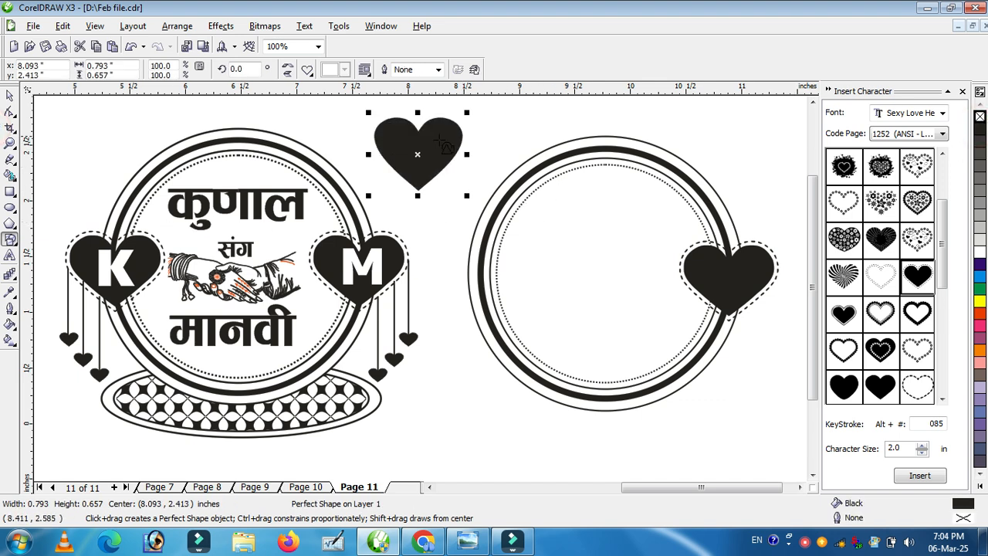
# Step: Shrink the drawn heart and give it a 4 px white dashed outline
pyautogui.click(10, 94)
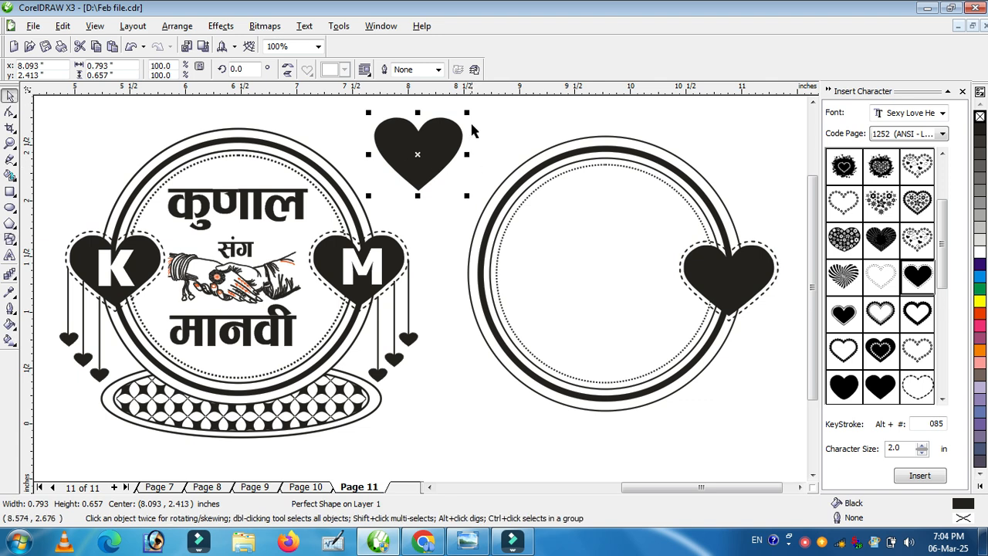
pyautogui.moveTo(469, 114); pyautogui.dragTo(470, 122)
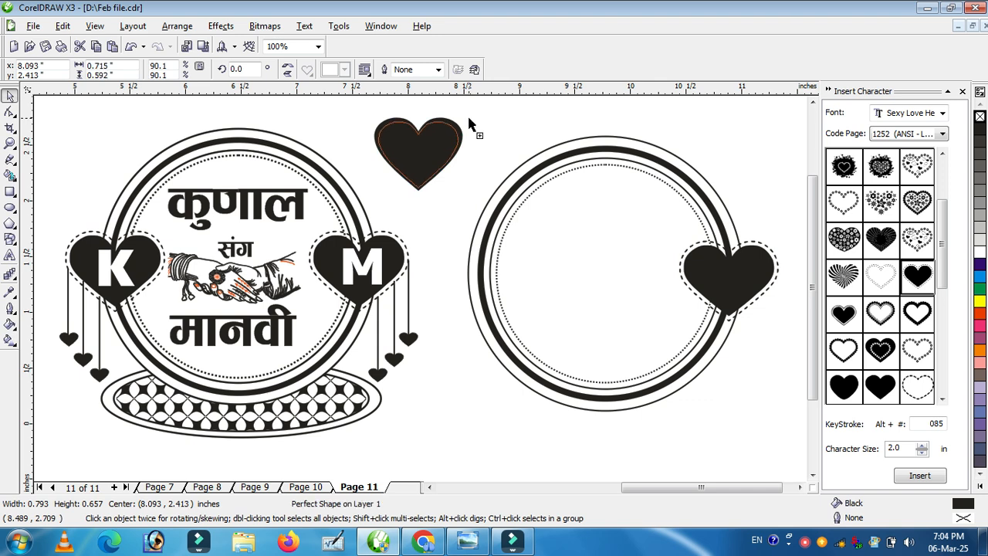
pyautogui.click(438, 69)
pyautogui.click(423, 103)
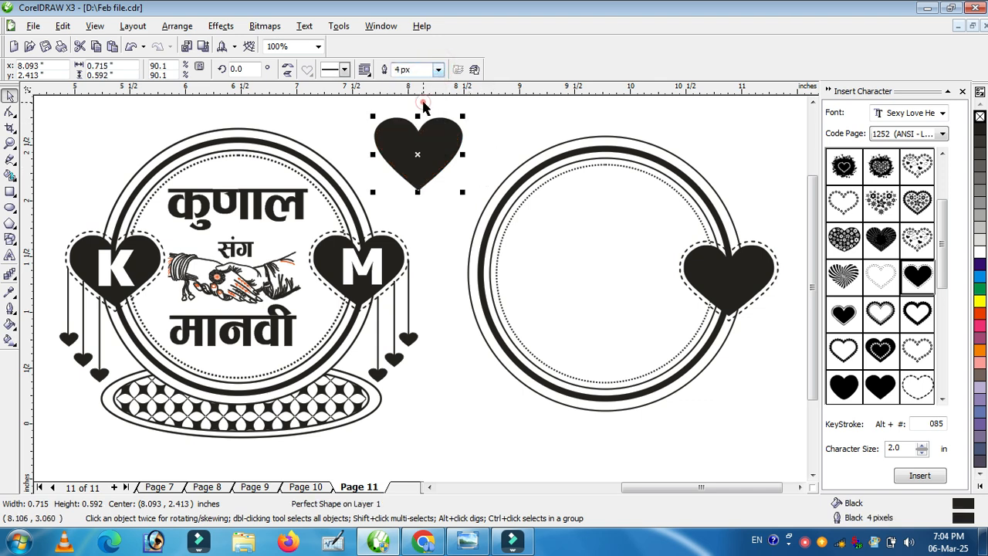
pyautogui.rightClick(978, 253)
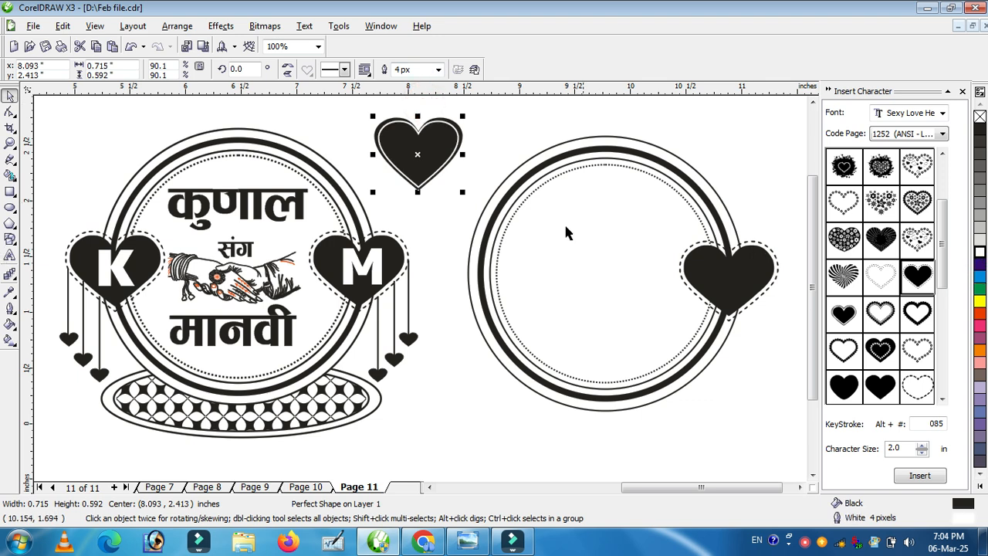
pyautogui.moveTo(422, 117); pyautogui.dragTo(422, 119)
pyautogui.moveTo(417, 192); pyautogui.dragTo(419, 189)
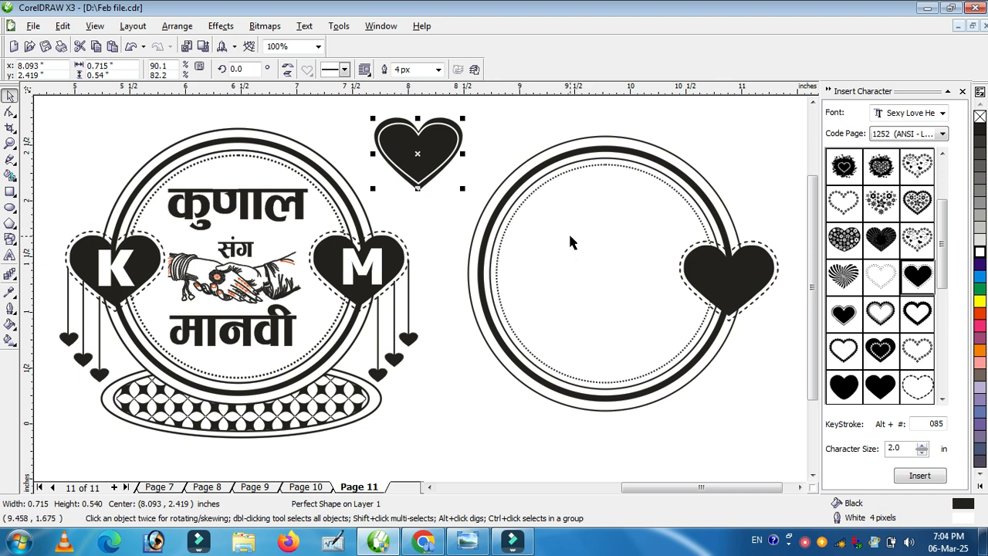
pyautogui.press('F12')
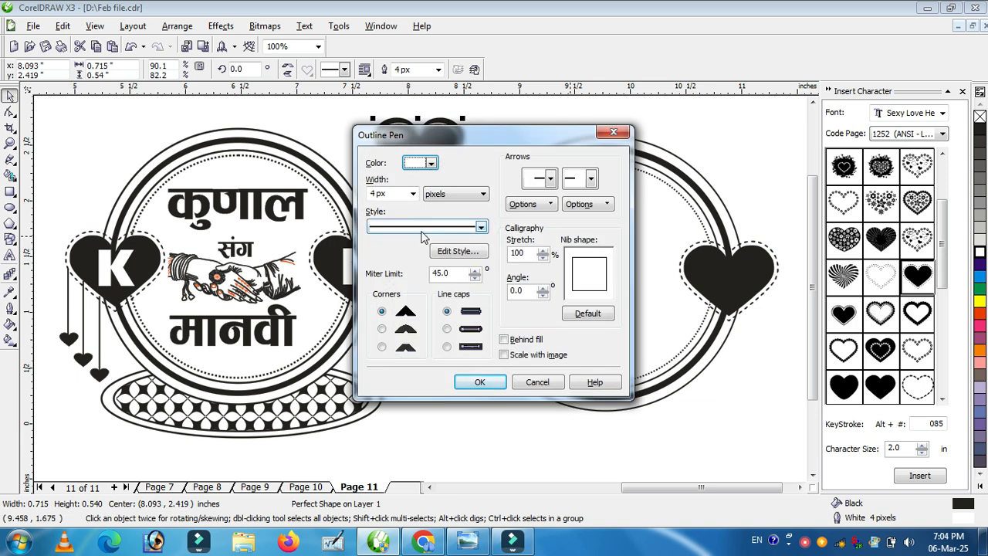
pyautogui.click(480, 229)
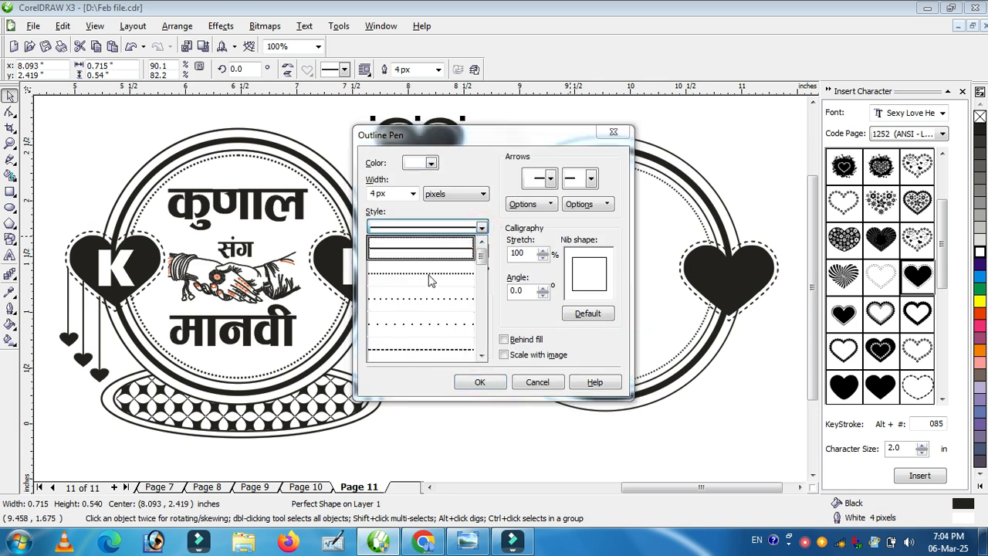
pyautogui.click(423, 354)
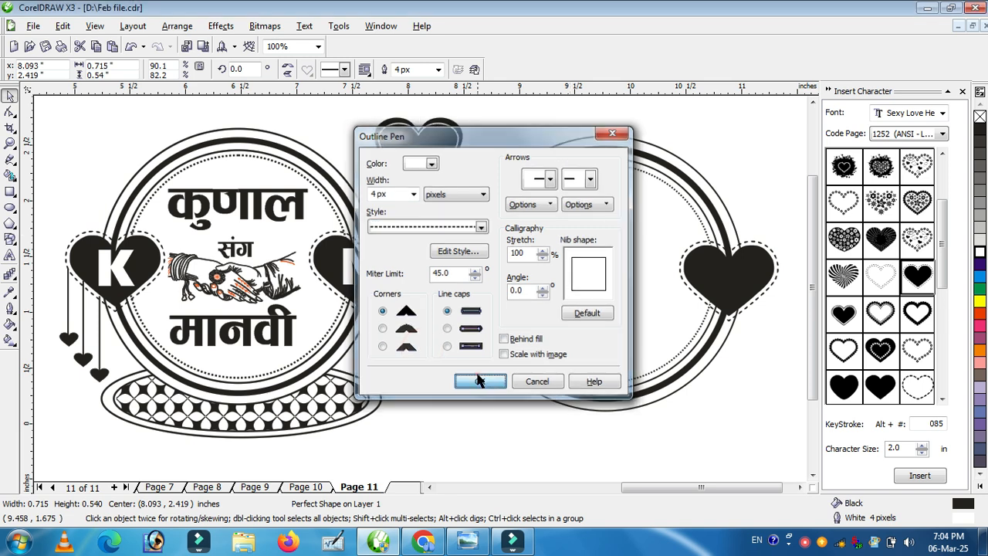
pyautogui.click(482, 378)
# Step: Select the drawn heart above the frame and delete it
pyautogui.click(436, 212)
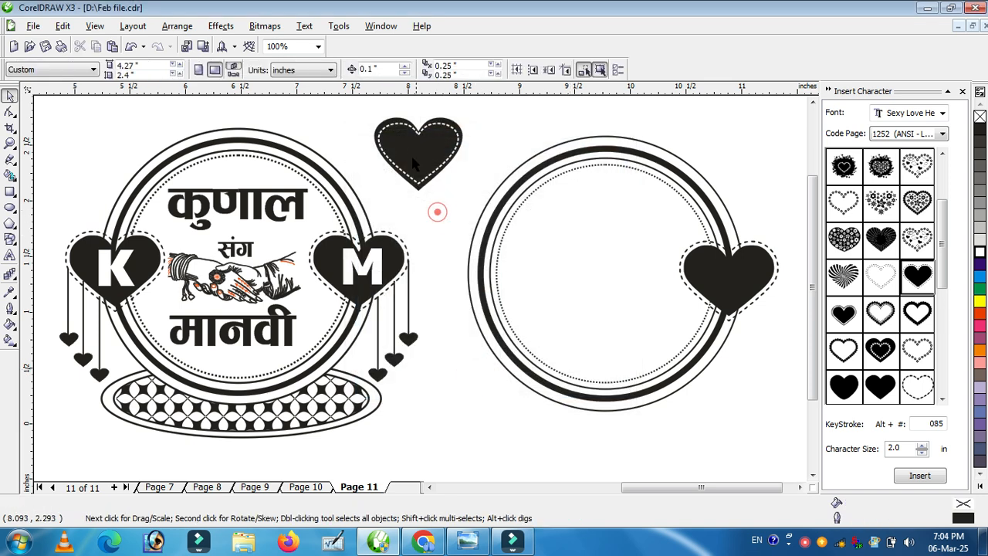
pyautogui.moveTo(360, 98); pyautogui.dragTo(481, 197)
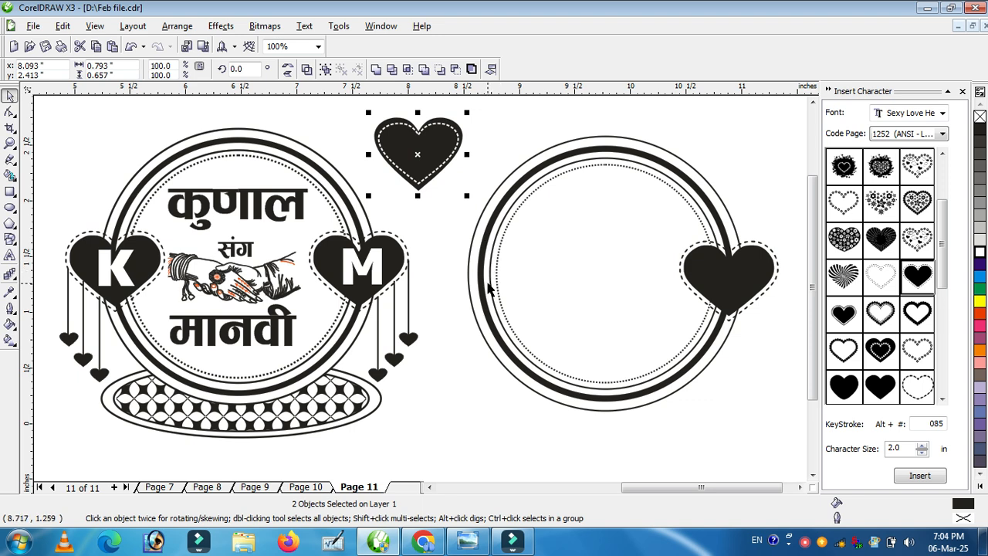
pyautogui.press('F12')
pyautogui.click(626, 129)
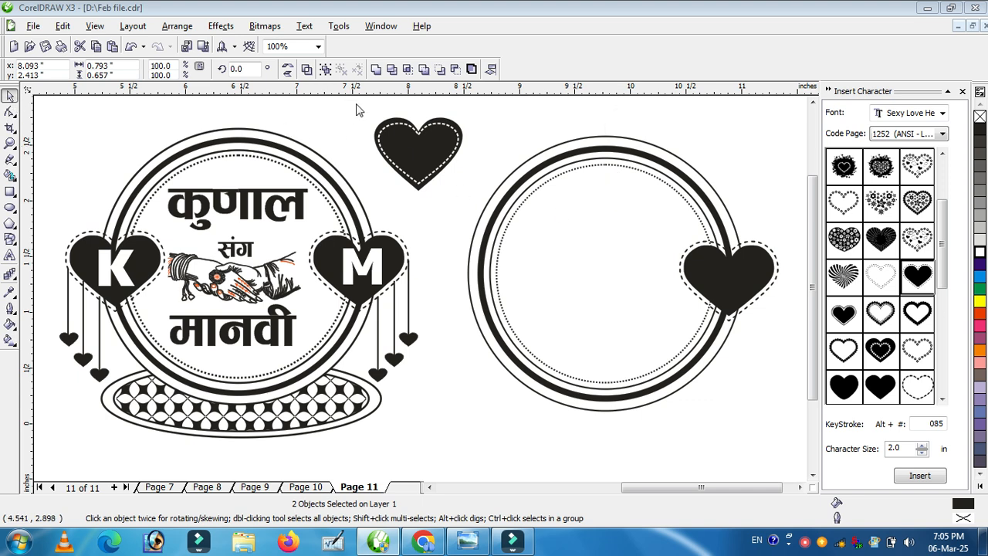
pyautogui.moveTo(352, 99); pyautogui.dragTo(464, 182)
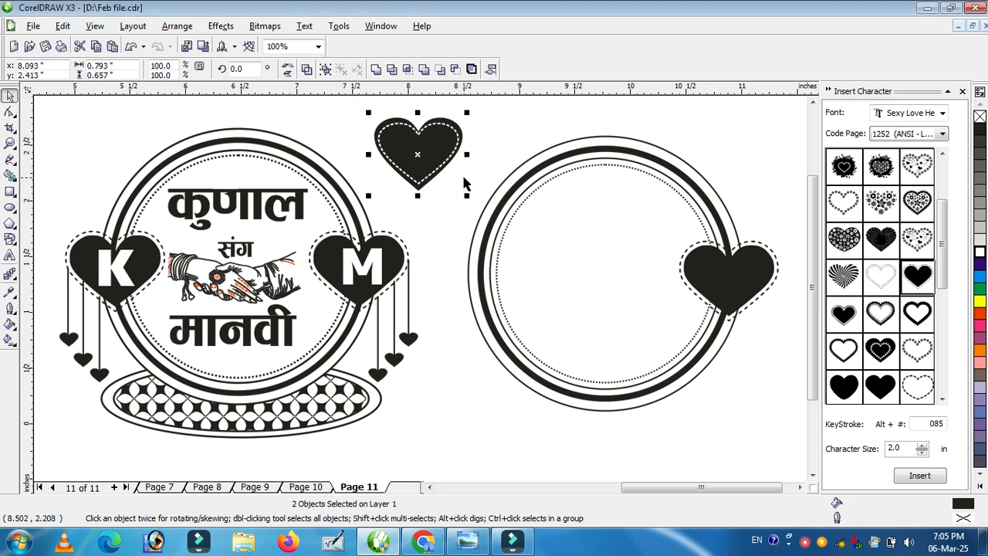
pyautogui.press('Delete')
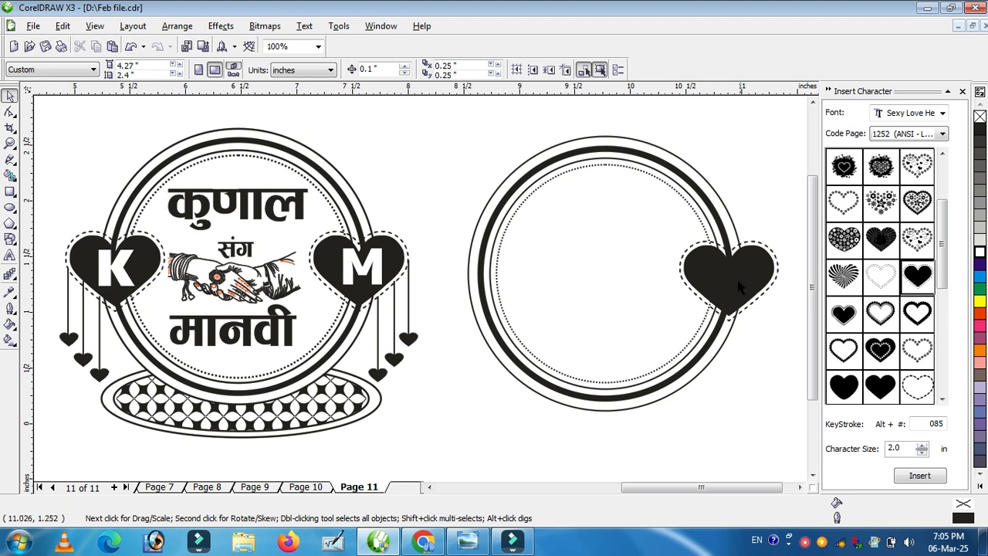
# Step: Duplicate the dashed-border heart onto the frame's left edge
pyautogui.click(730, 276)
pyautogui.moveTo(729, 277); pyautogui.dragTo(485, 271)
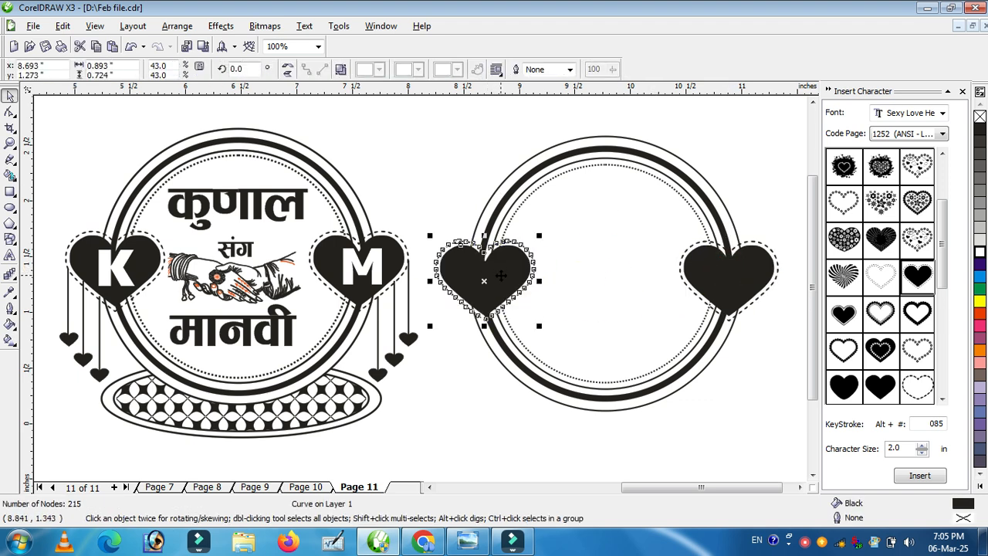
pyautogui.press('F10')
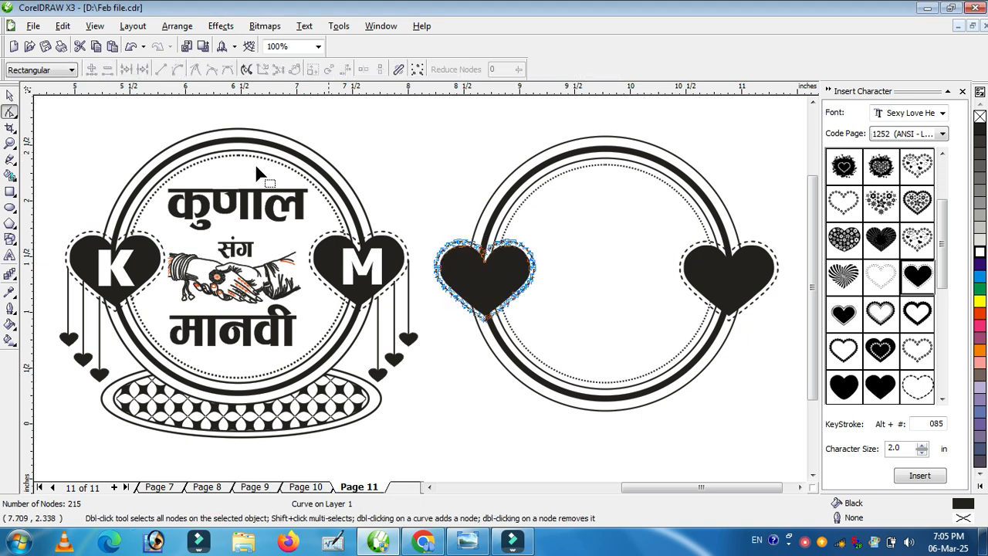
pyautogui.click(11, 95)
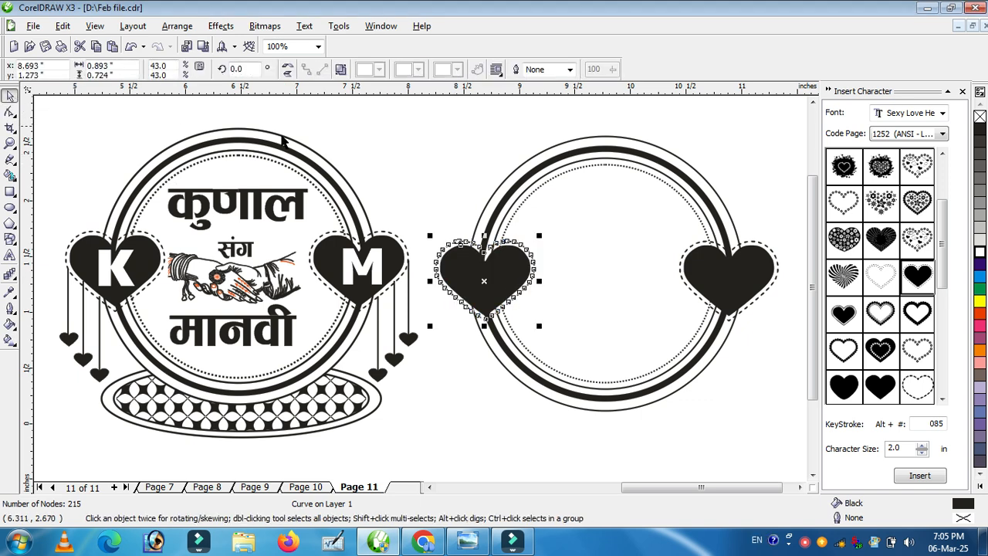
pyautogui.click(433, 174)
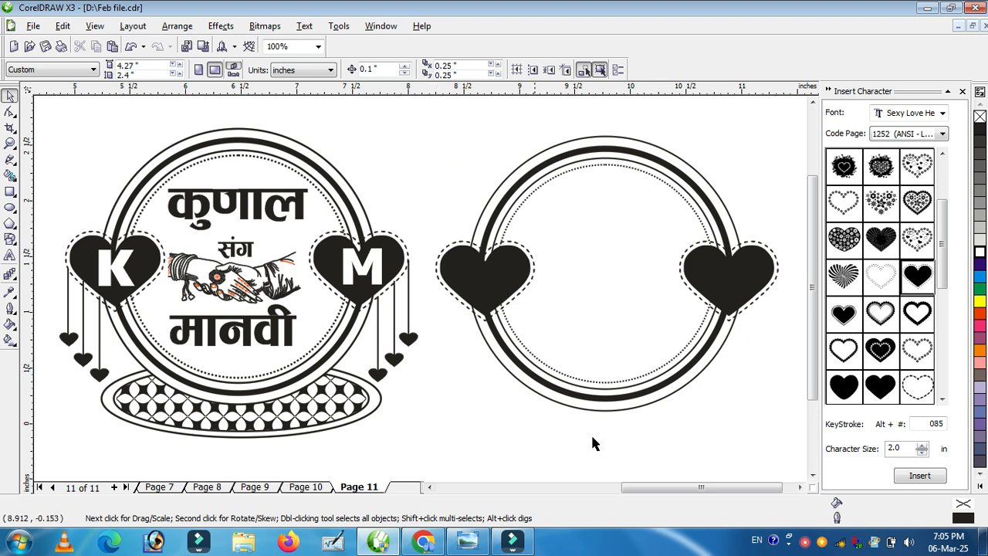
# Step: Select all parts of the new heart frame and group them together
pyautogui.moveTo(812, 293)
pyautogui.mouseDown()
pyautogui.moveTo(820, 324)
pyautogui.moveTo(806, 277)
pyautogui.mouseUp()
pyautogui.moveTo(537, 219); pyautogui.dragTo(694, 440)
pyautogui.hotkey('ctrl', 'g')
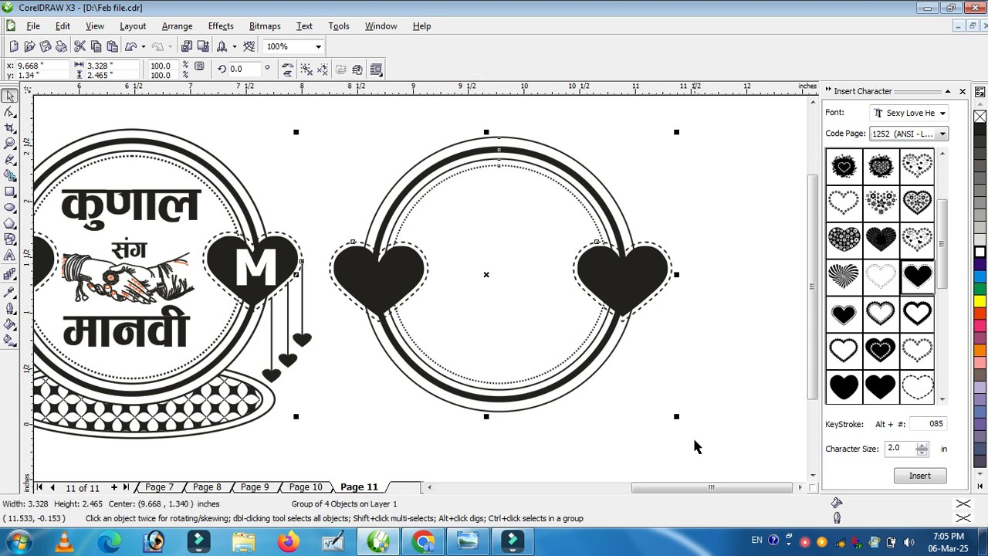
# Step: Try moving the grouped frame, undo the move, and deselect it
pyautogui.moveTo(395, 278); pyautogui.dragTo(417, 264)
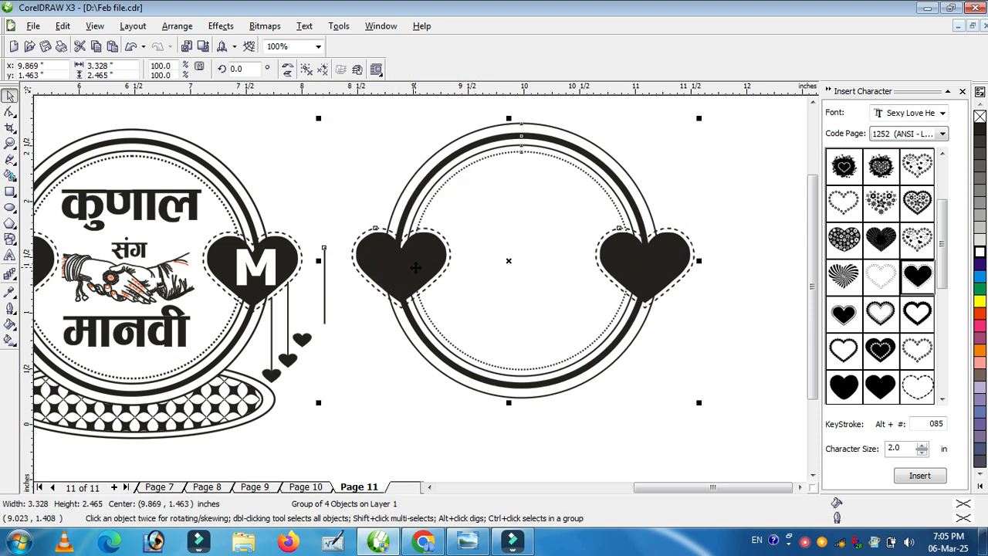
pyautogui.hotkey('ctrl', 'z')
pyautogui.rightClick(392, 275)
pyautogui.click(669, 369)
pyautogui.click(660, 378)
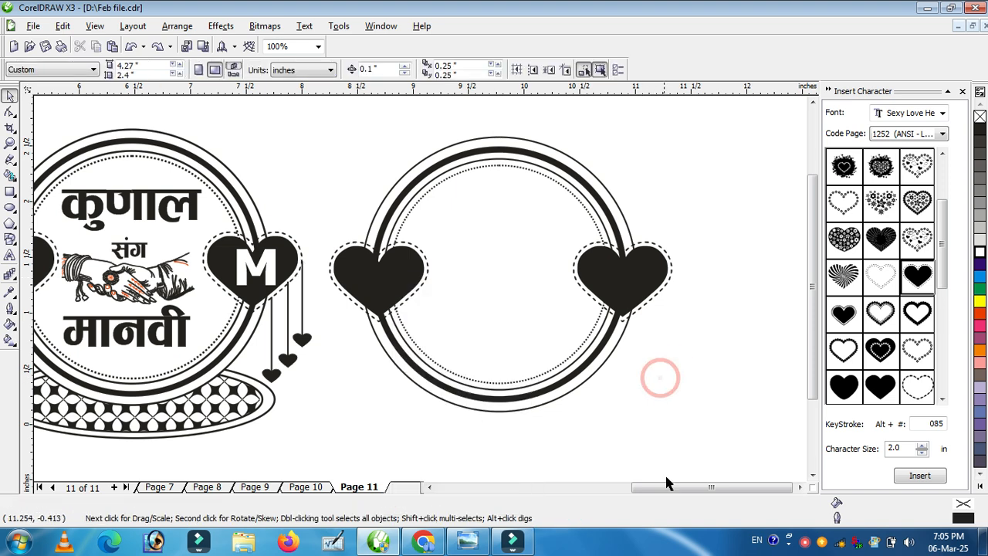
# Step: Ungroup all parts of the new frame and regroup them into one single group
pyautogui.hscroll(-2, 677, 484)
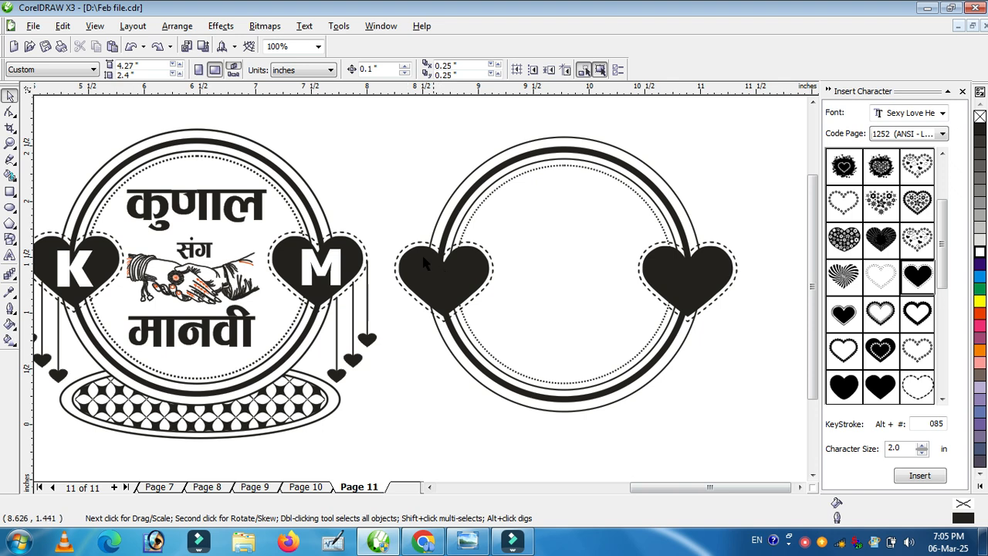
pyautogui.moveTo(367, 108); pyautogui.dragTo(753, 436)
pyautogui.rightClick(698, 292)
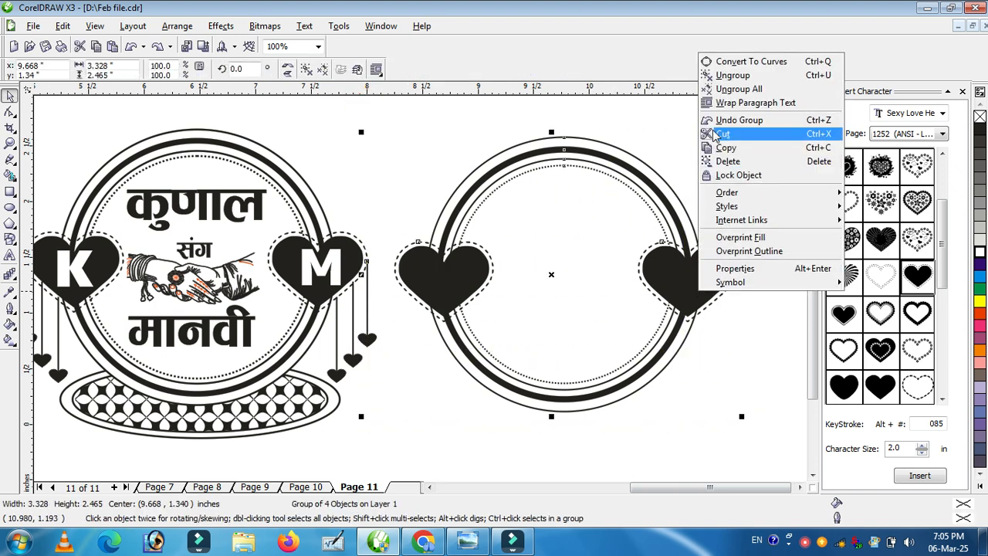
pyautogui.click(734, 89)
pyautogui.click(734, 176)
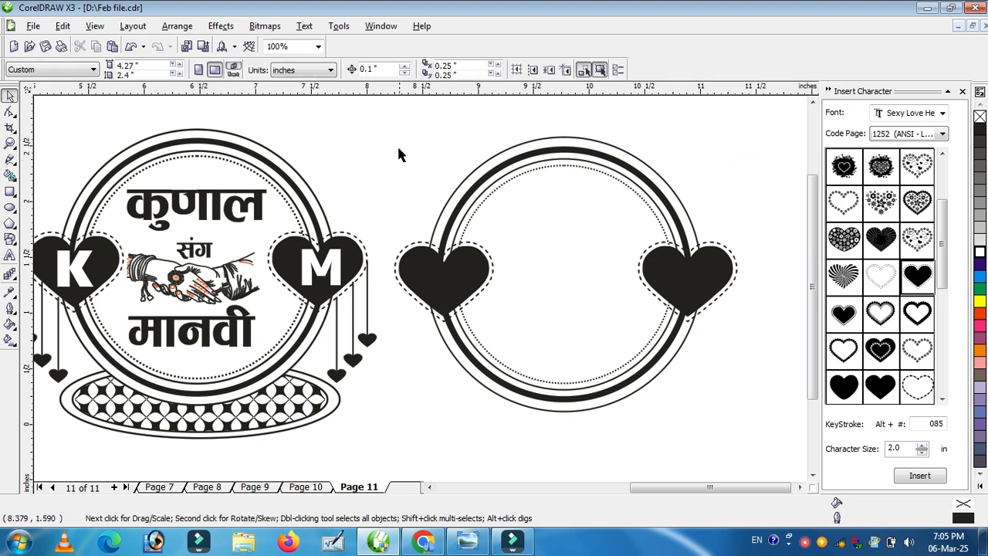
pyautogui.moveTo(377, 109); pyautogui.dragTo(756, 440)
pyautogui.hotkey('ctrl', 'g')
pyautogui.click(743, 434)
# Step: Draw an ellipse about 2.79 by 0.71 inch across the bottom of the frame and fill it white
pyautogui.click(9, 206)
pyautogui.moveTo(414, 358); pyautogui.dragTo(724, 438)
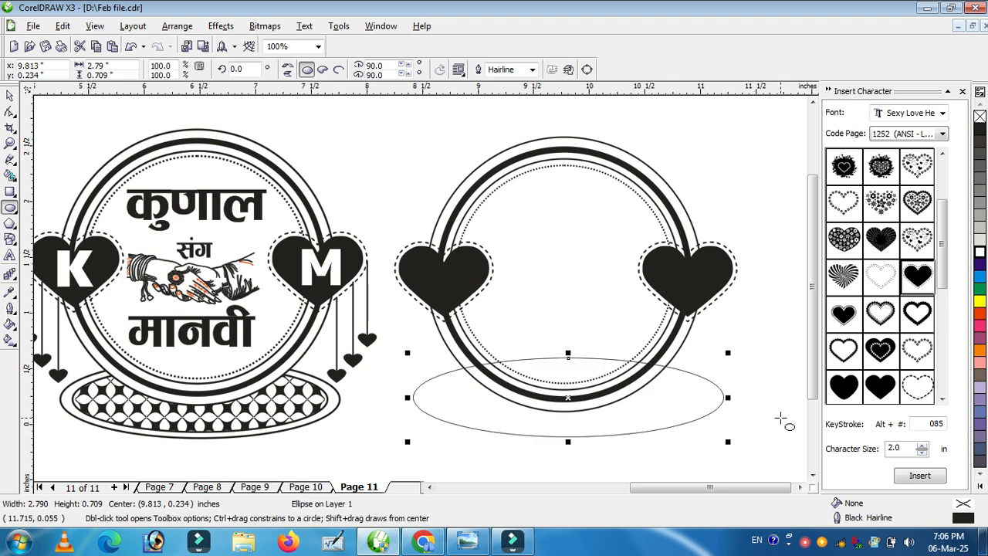
pyautogui.click(979, 253)
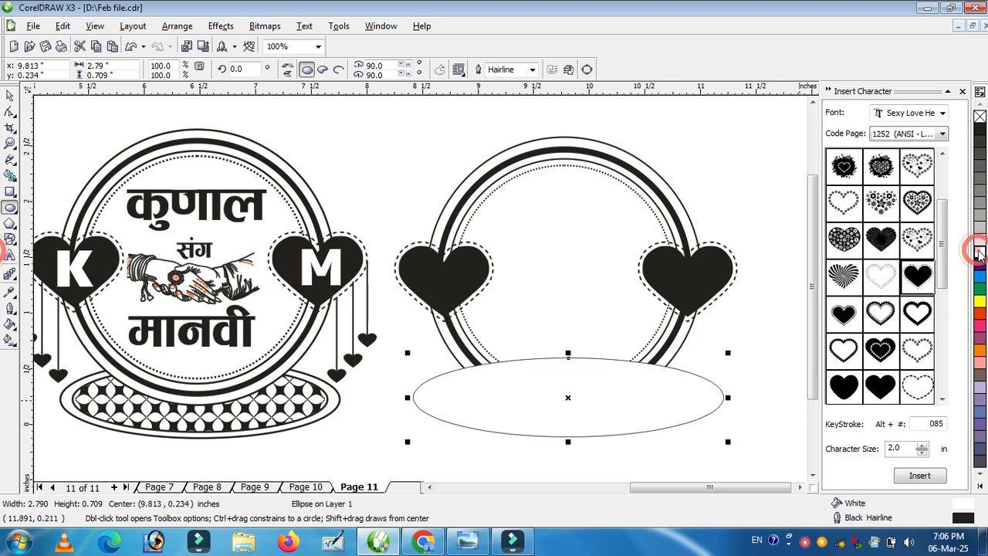
# Step: Set the ellipse's outline width to 6 px
pyautogui.click(532, 70)
pyautogui.click(509, 112)
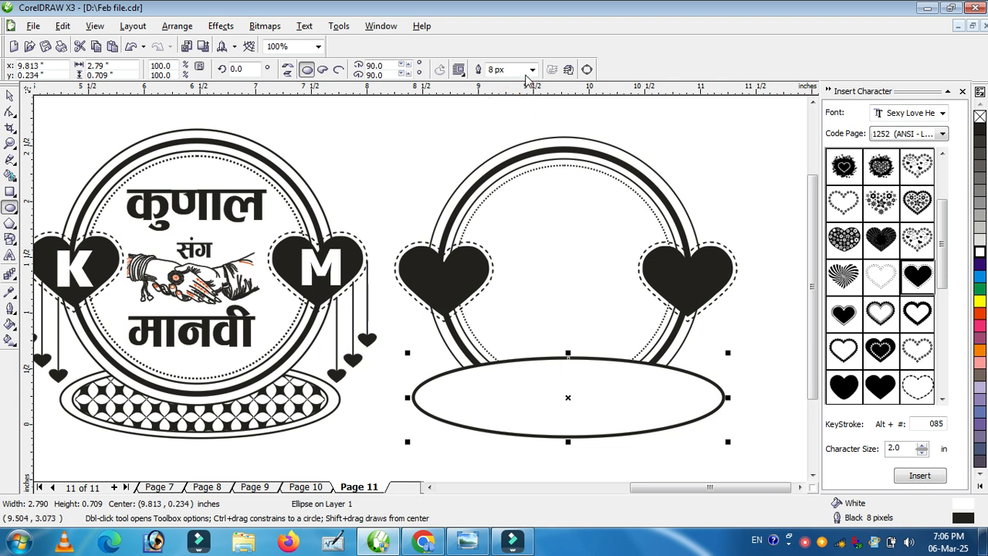
pyautogui.moveTo(514, 71); pyautogui.dragTo(460, 71)
pyautogui.write('6')
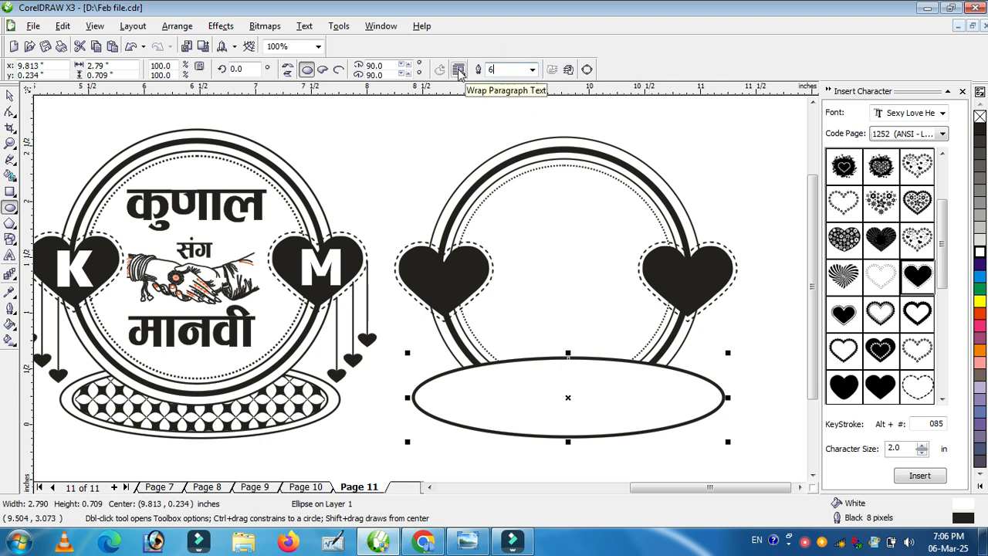
pyautogui.press('Return')
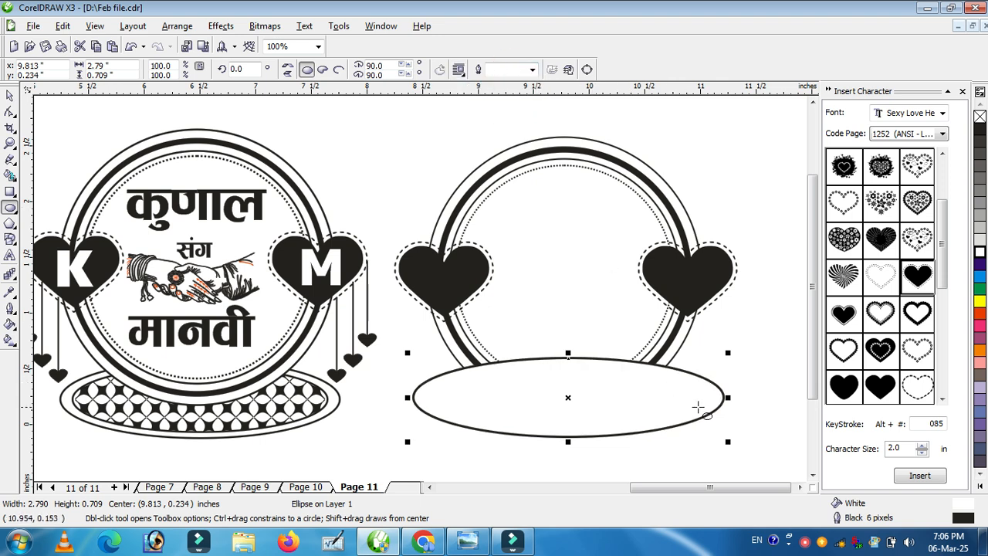
# Step: Duplicate the ellipse inside itself and resize the copy to about 2.44 by 0.58 inch
pyautogui.moveTo(728, 398); pyautogui.dragTo(706, 401)
pyautogui.rightClick(707, 401)
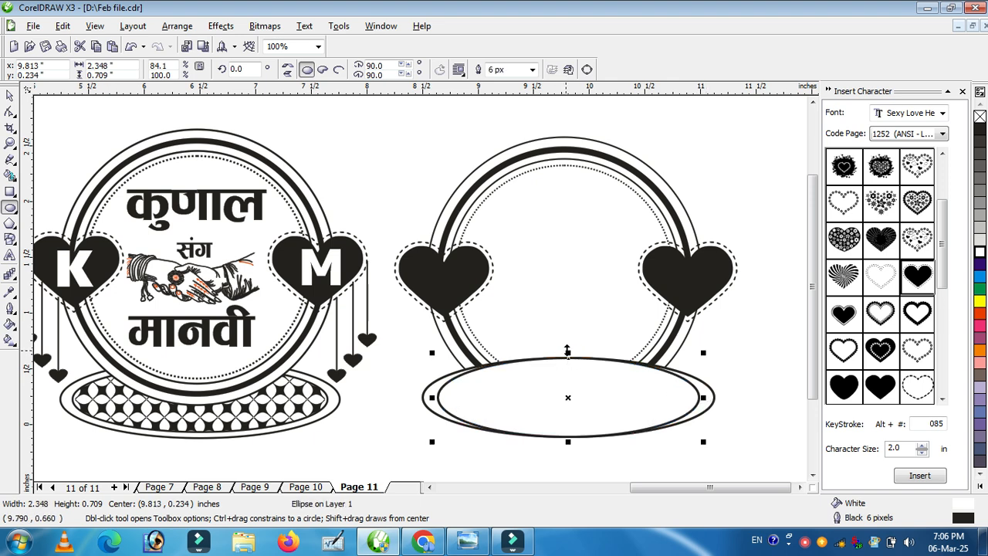
pyautogui.moveTo(569, 350); pyautogui.dragTo(569, 357)
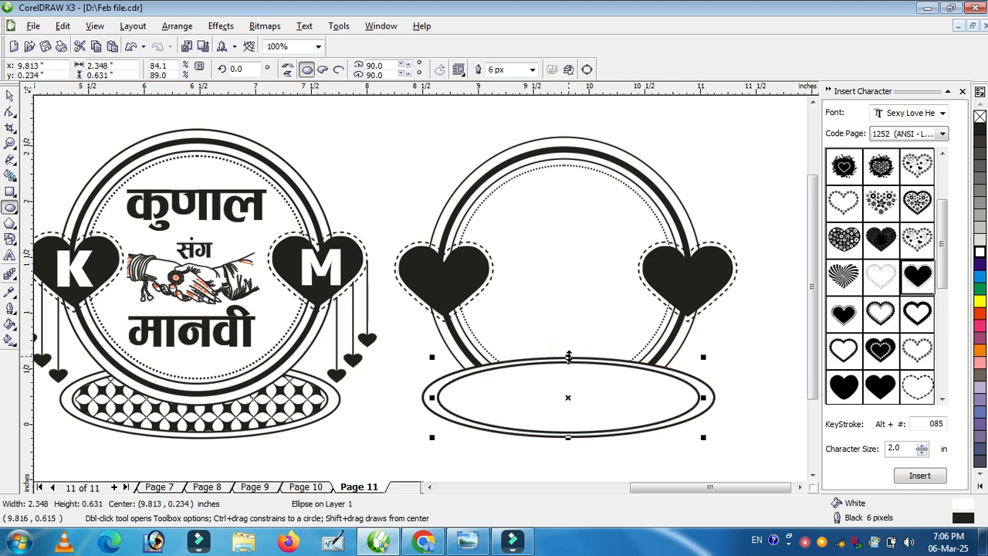
pyautogui.moveTo(704, 398); pyautogui.dragTo(710, 398)
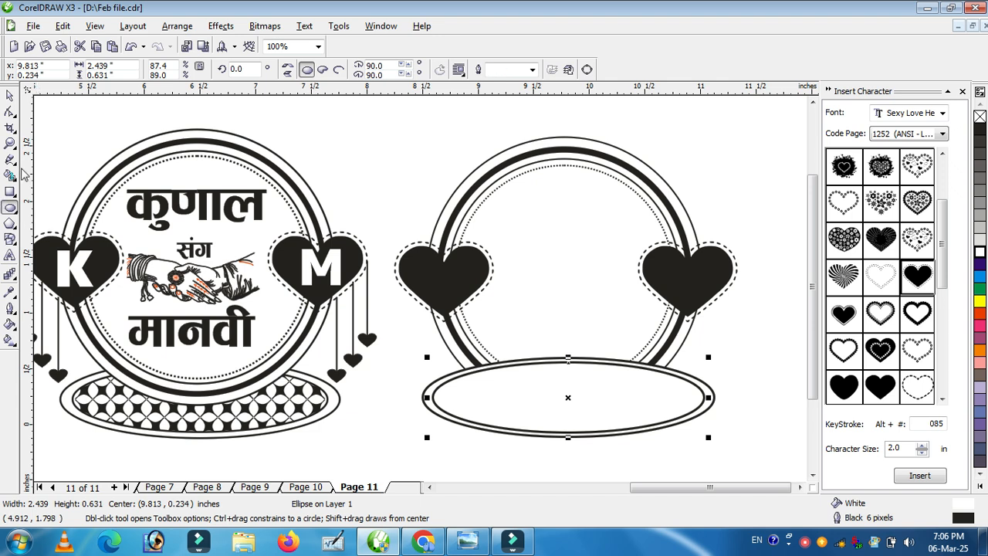
pyautogui.moveTo(571, 358); pyautogui.dragTo(569, 361)
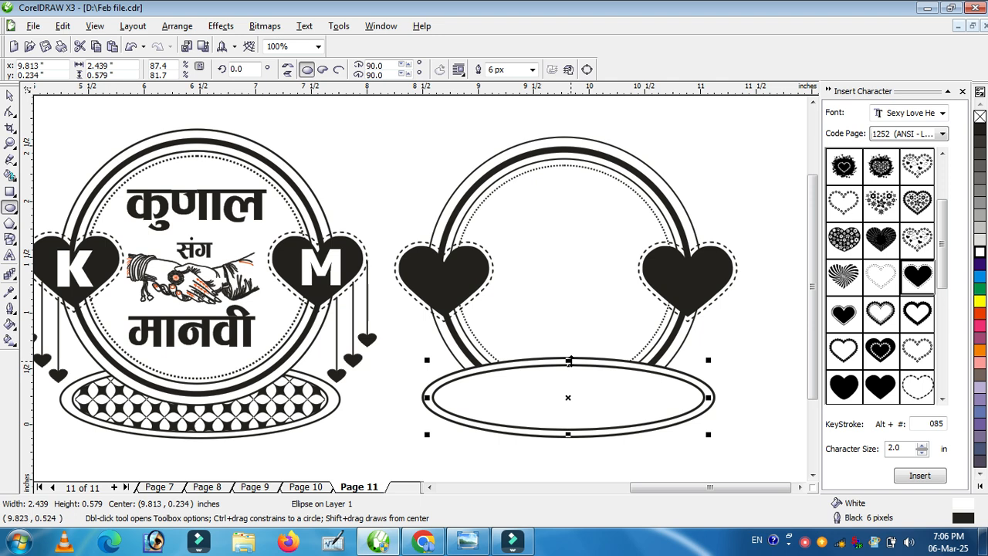
# Step: Select both base ellipses and group them
pyautogui.click(10, 95)
pyautogui.moveTo(761, 342); pyautogui.dragTo(370, 464)
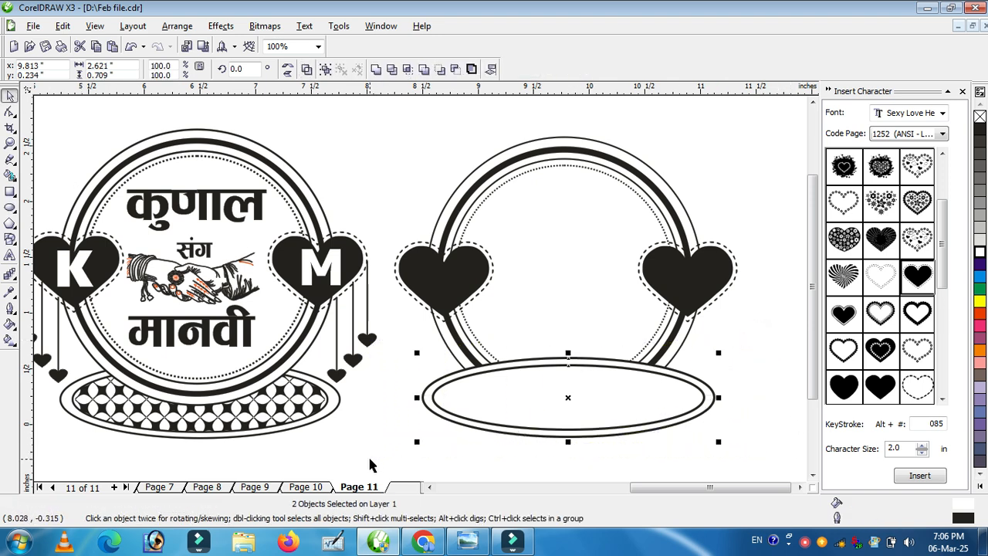
pyautogui.hotkey('ctrl', 'g')
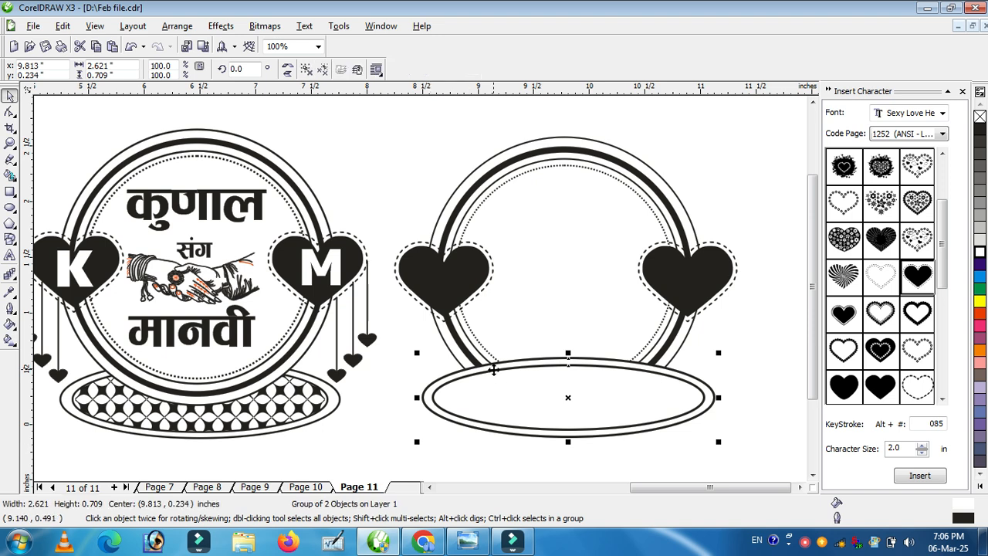
# Step: Bring the frame group in front of the oval base
pyautogui.click(568, 174)
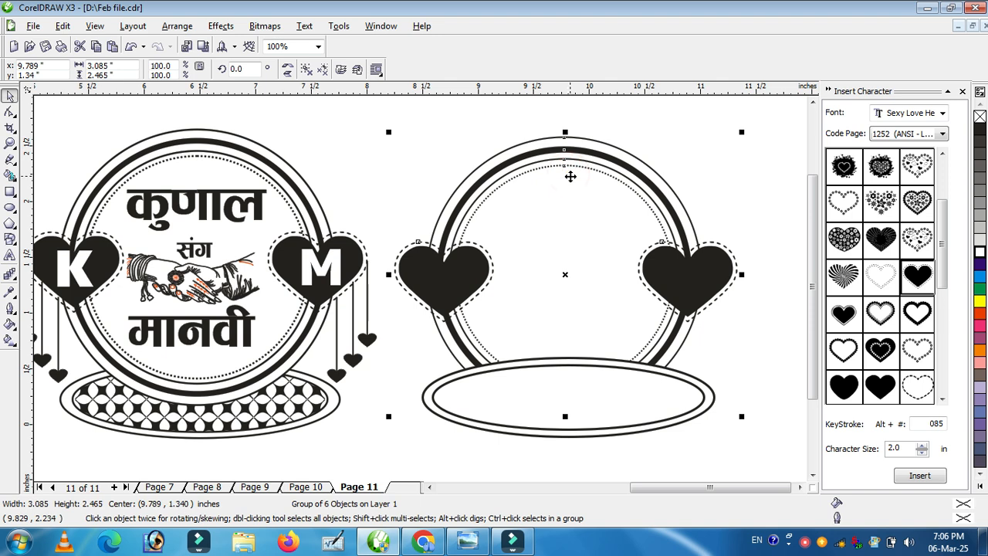
pyautogui.hotkey('shift', 'pageup')
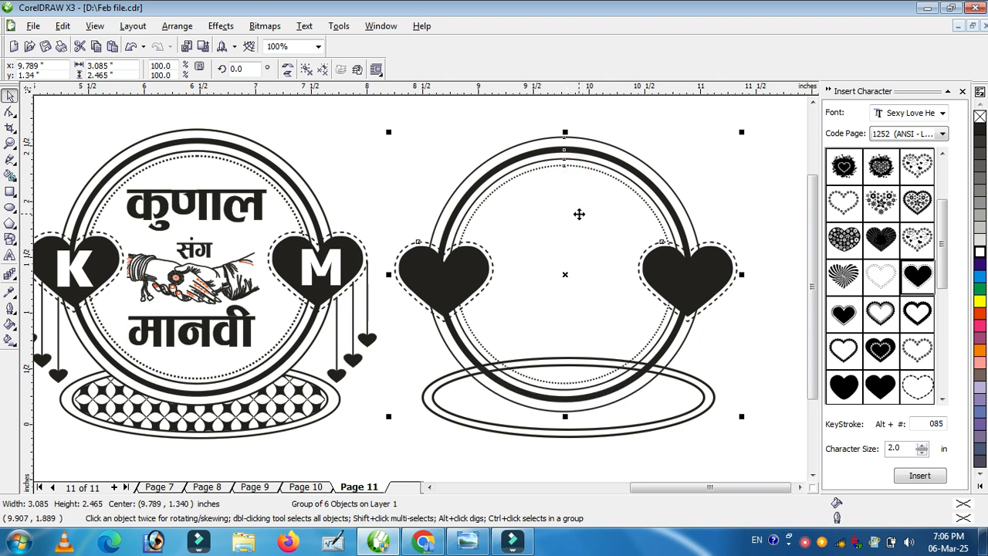
pyautogui.click(745, 343)
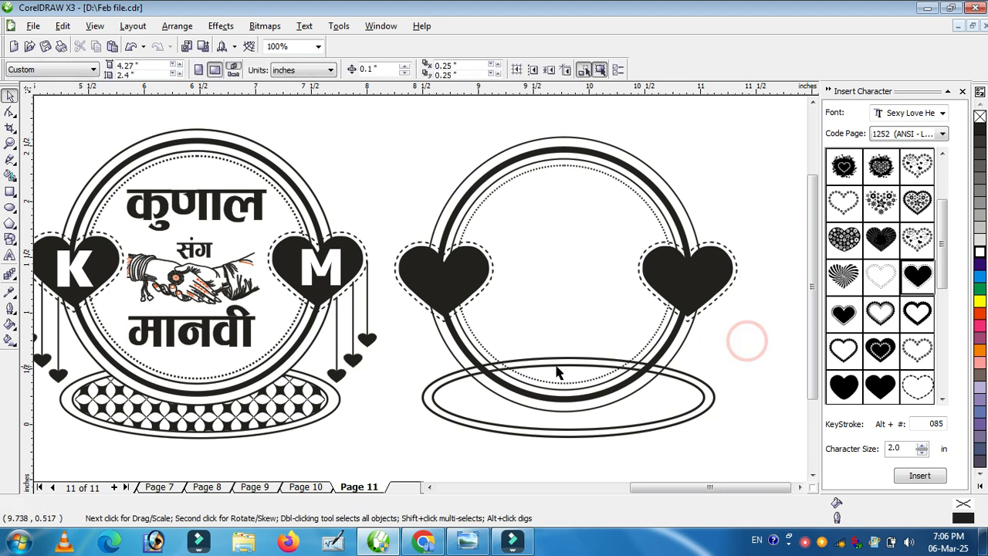
pyautogui.click(739, 348)
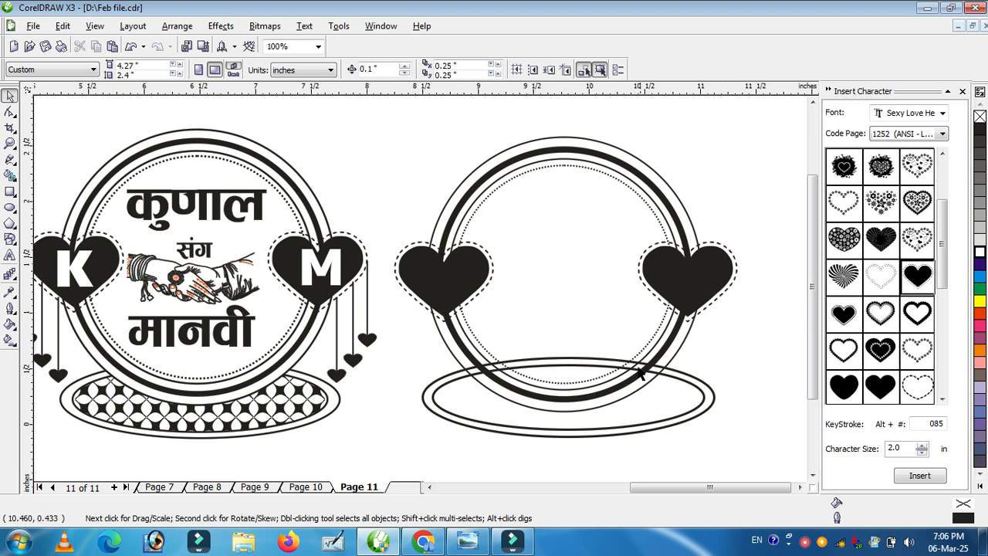
# Step: Ungroup the frame group
pyautogui.rightClick(550, 208)
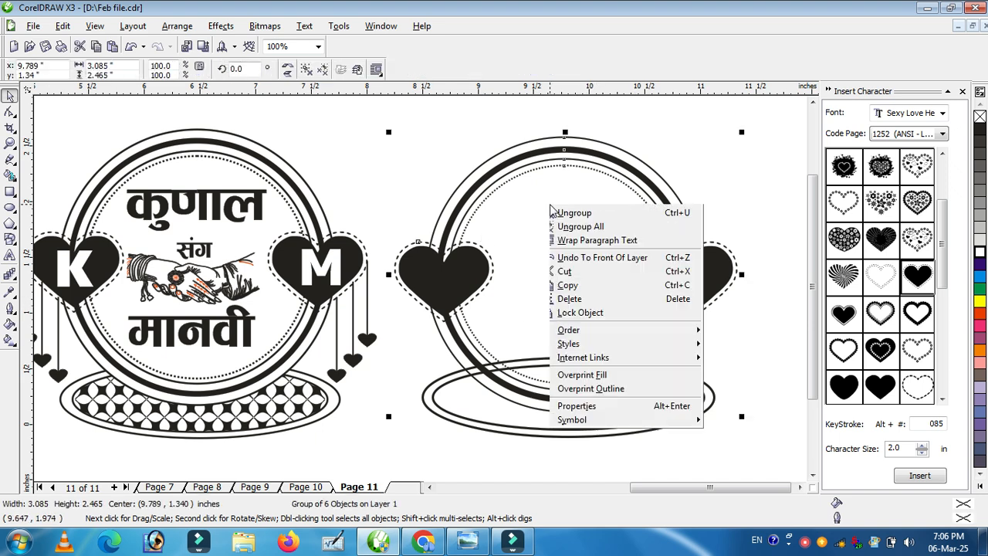
pyautogui.click(586, 245)
pyautogui.click(709, 164)
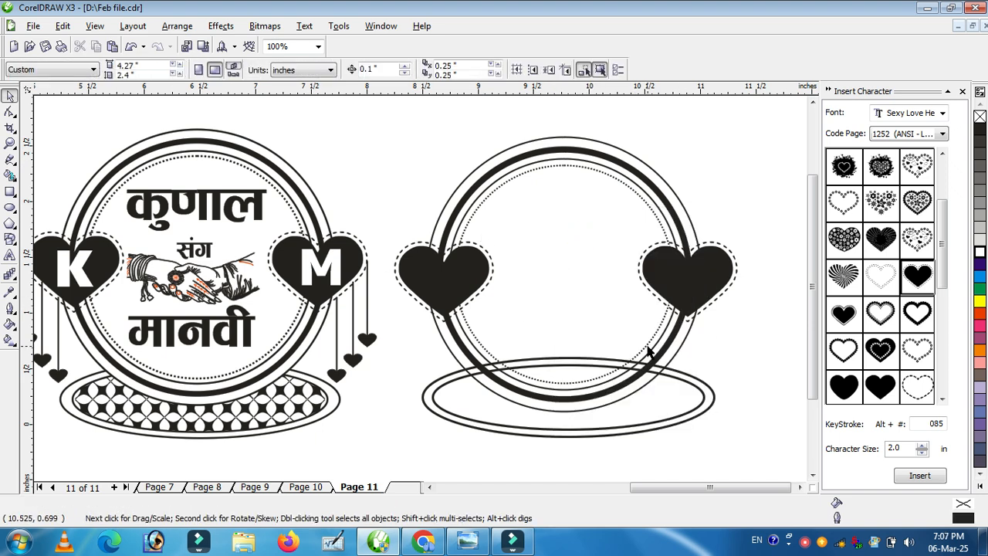
# Step: Fill the frame's circular rings white so they cover the oval base behind them
pyautogui.click(649, 352)
pyautogui.click(979, 250)
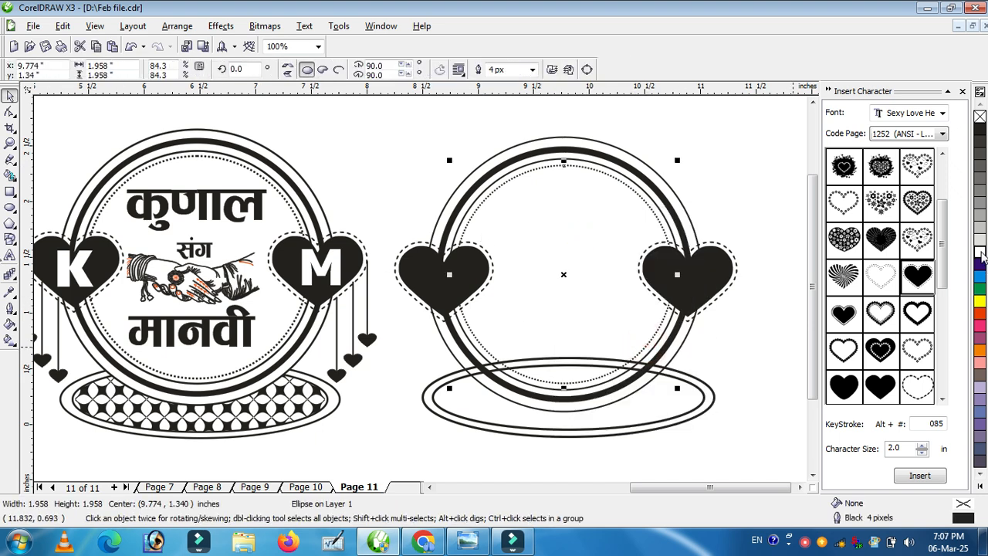
pyautogui.click(731, 348)
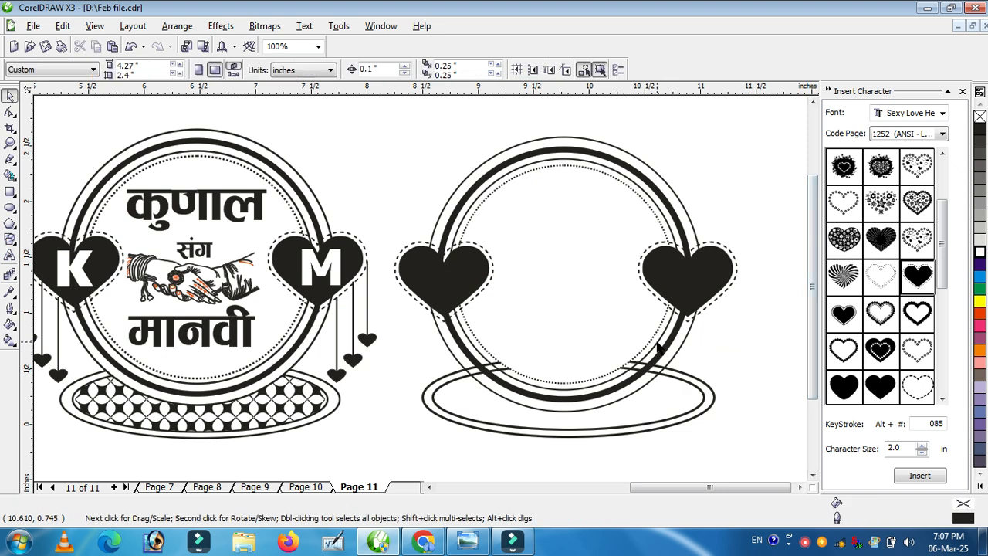
pyautogui.click(657, 349)
pyautogui.click(979, 250)
pyautogui.click(669, 342)
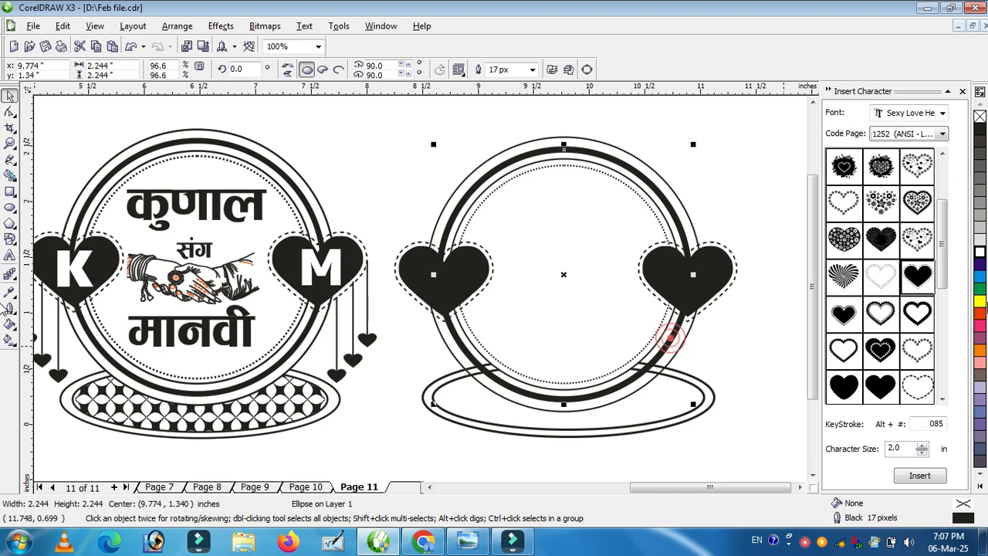
pyautogui.click(979, 251)
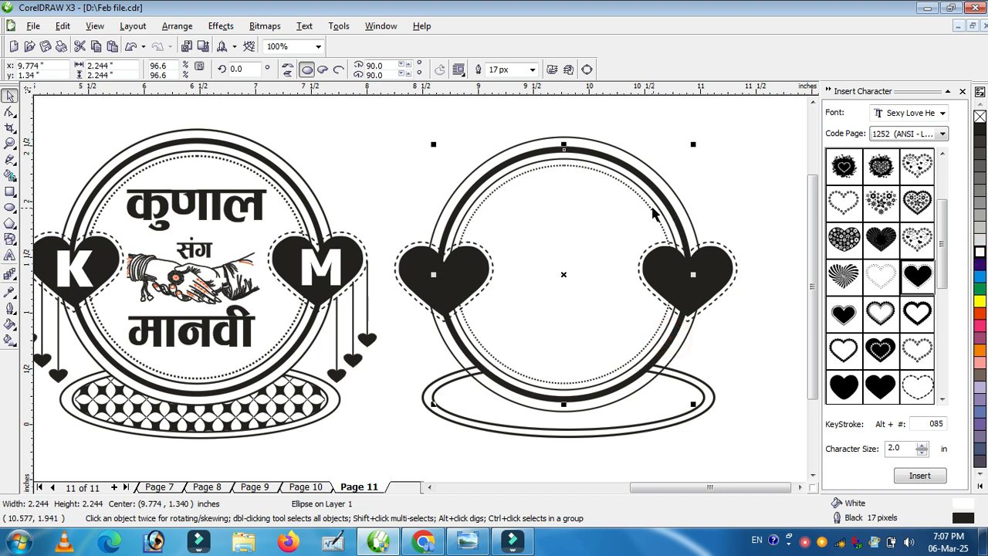
pyautogui.click(683, 345)
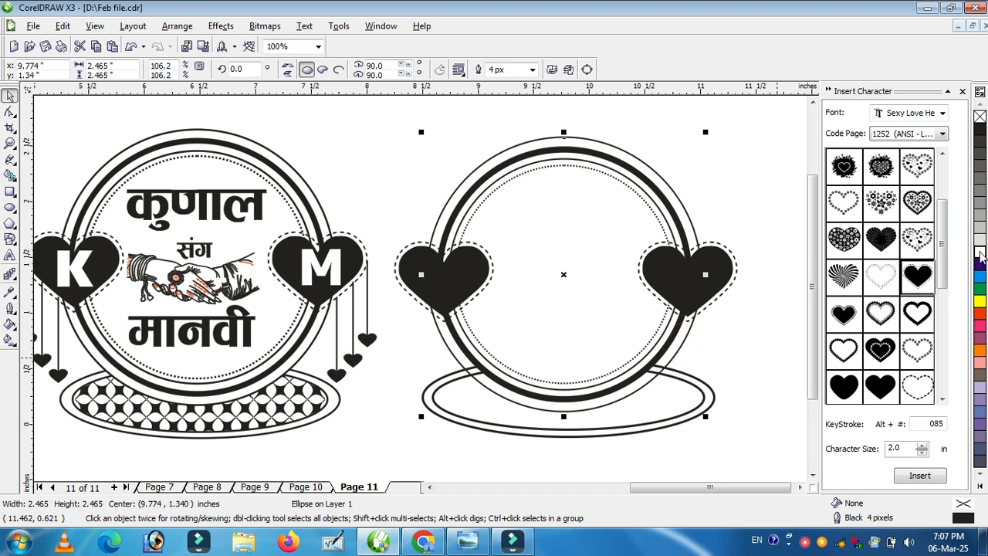
pyautogui.click(755, 338)
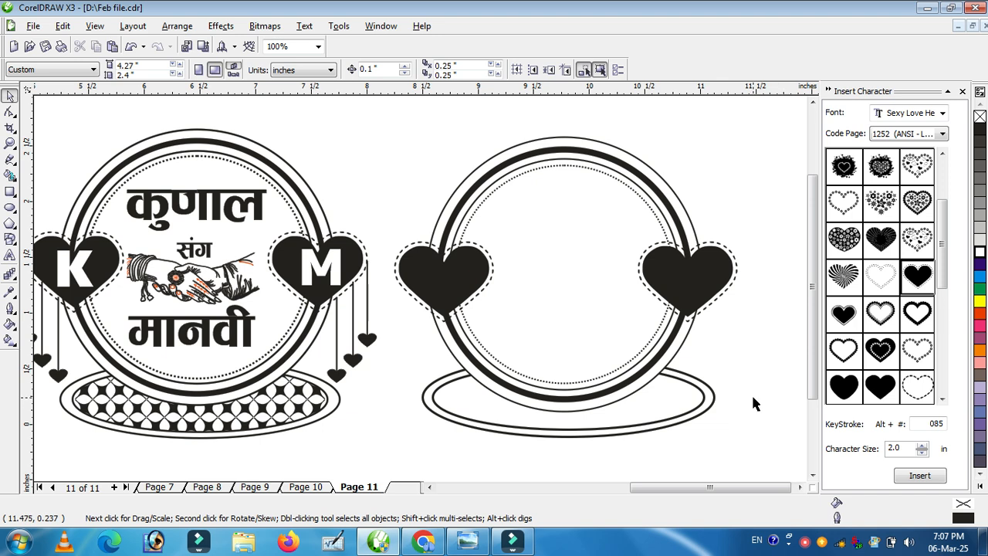
pyautogui.click(631, 399)
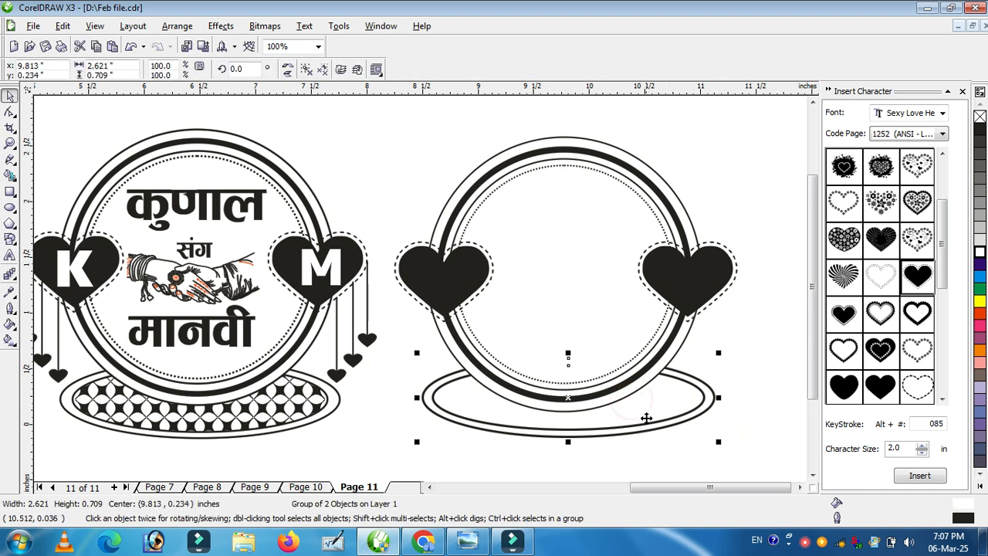
pyautogui.rightClick(649, 411)
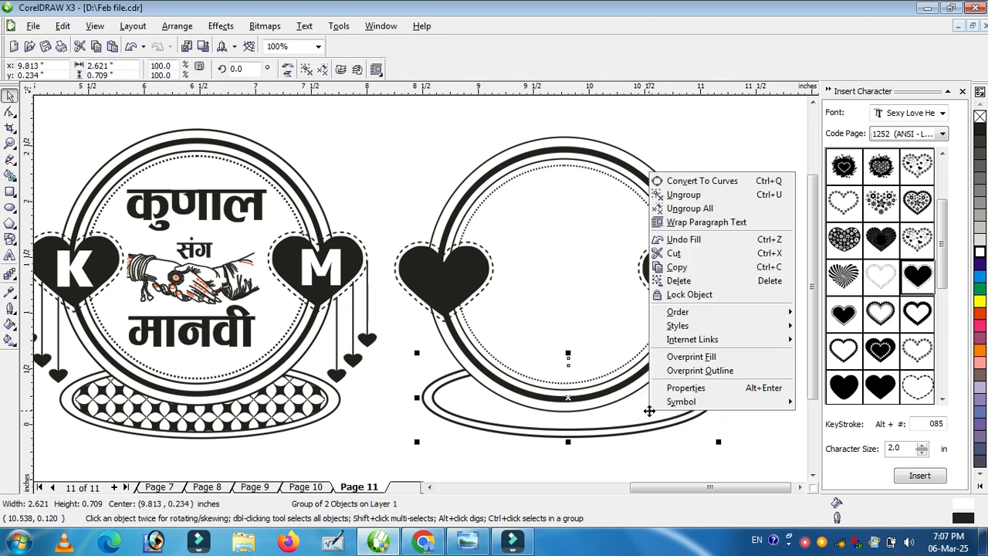
pyautogui.click(685, 455)
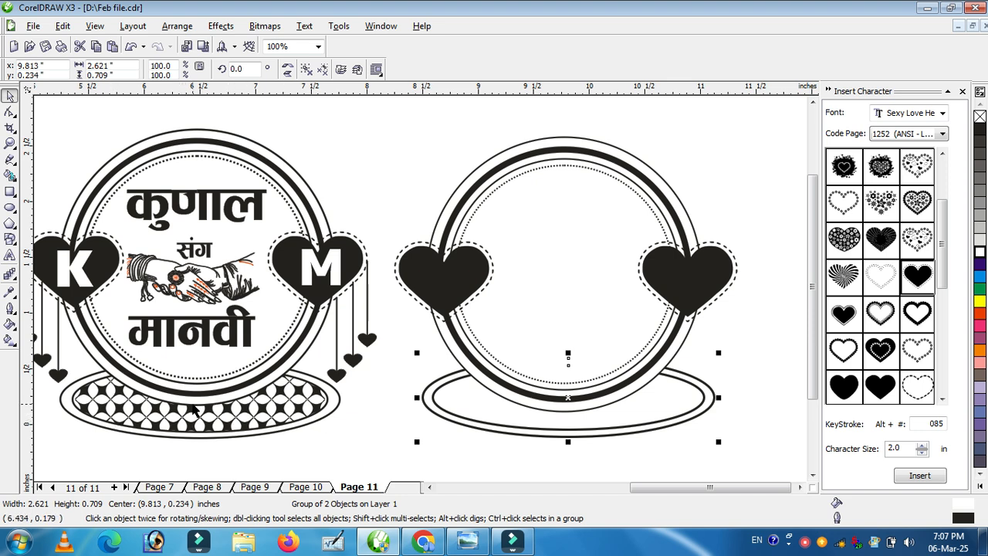
pyautogui.click(760, 388)
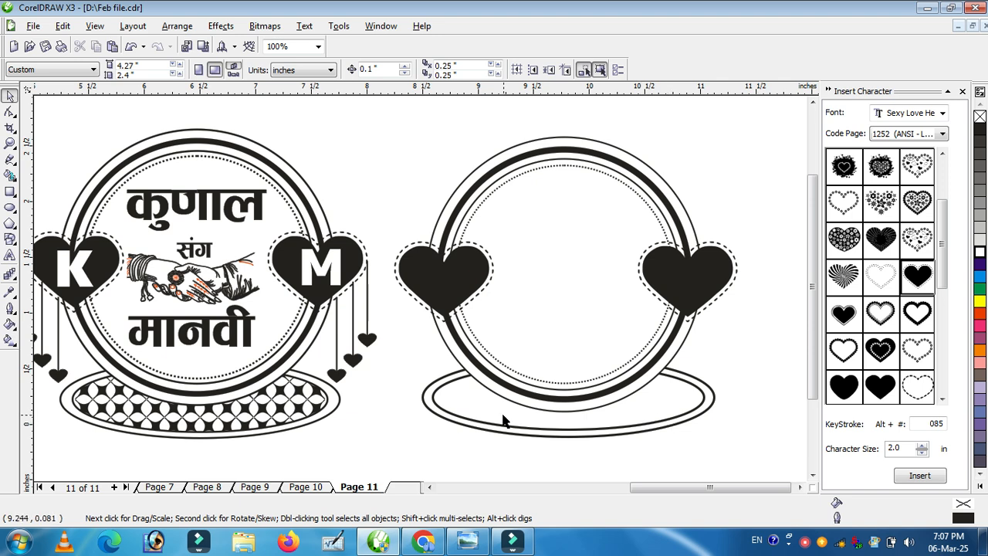
# Step: Try nudging the oval base downward, then undo the move
pyautogui.moveTo(668, 404); pyautogui.dragTo(672, 416)
pyautogui.hotkey('ctrl', 'z')
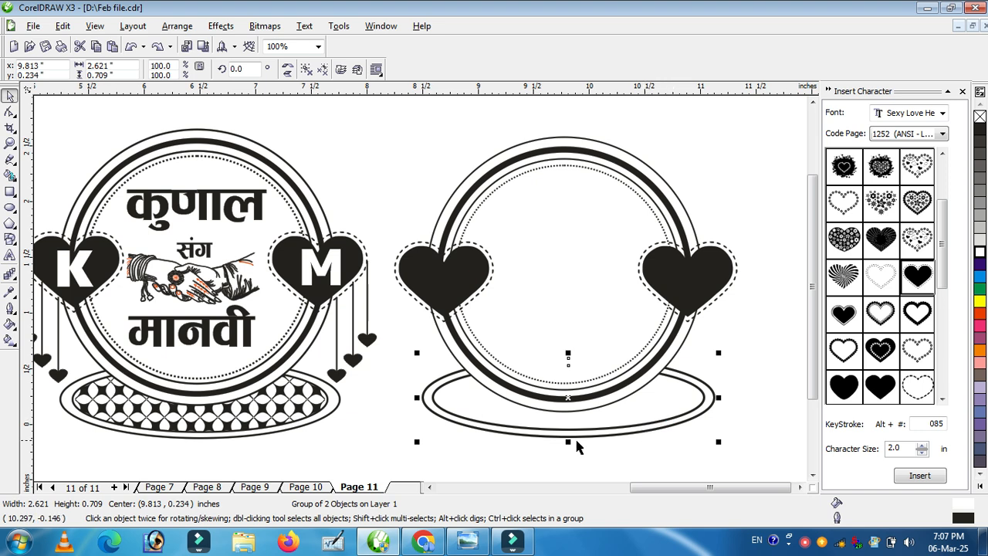
pyautogui.click(403, 434)
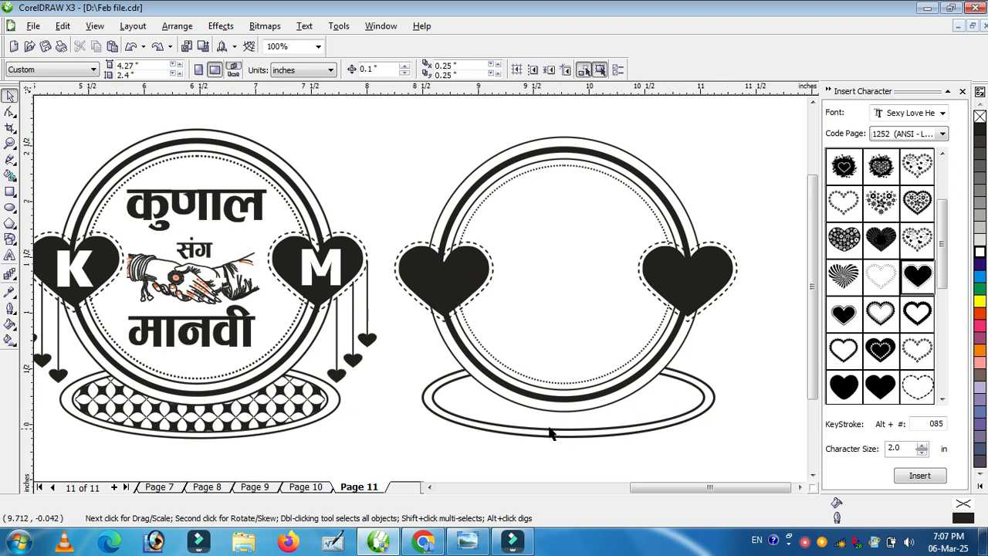
# Step: Ungroup the two ovals of the base
pyautogui.click(429, 409)
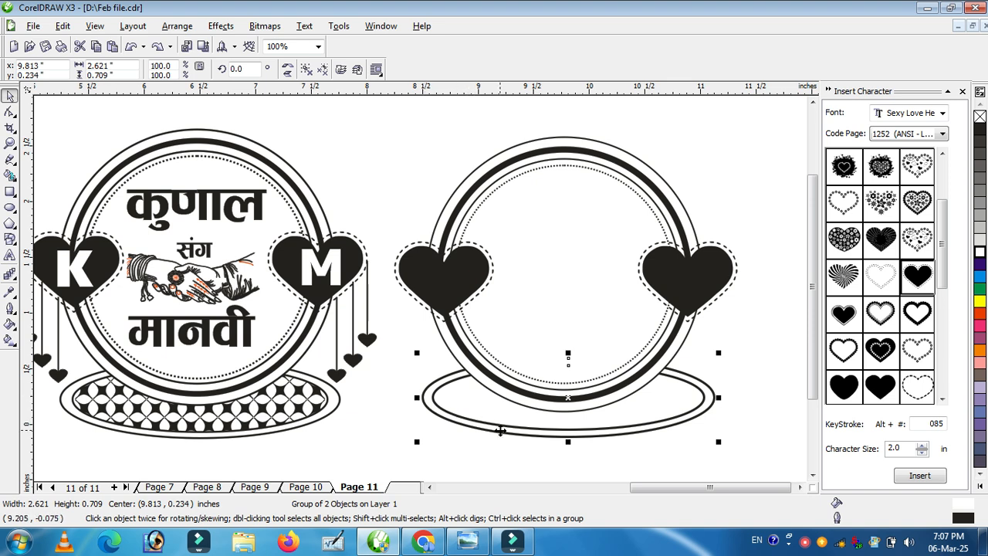
pyautogui.click(740, 440)
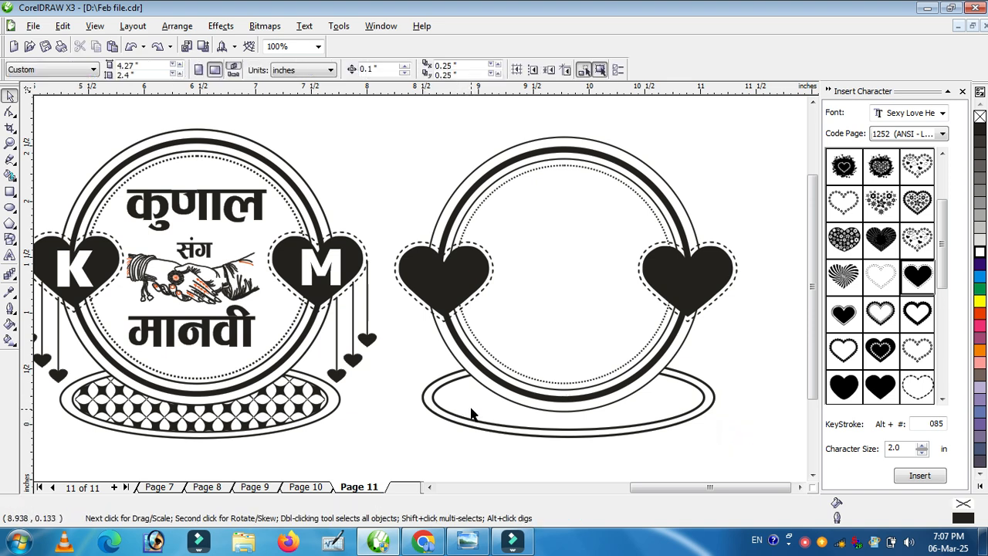
pyautogui.click(475, 410)
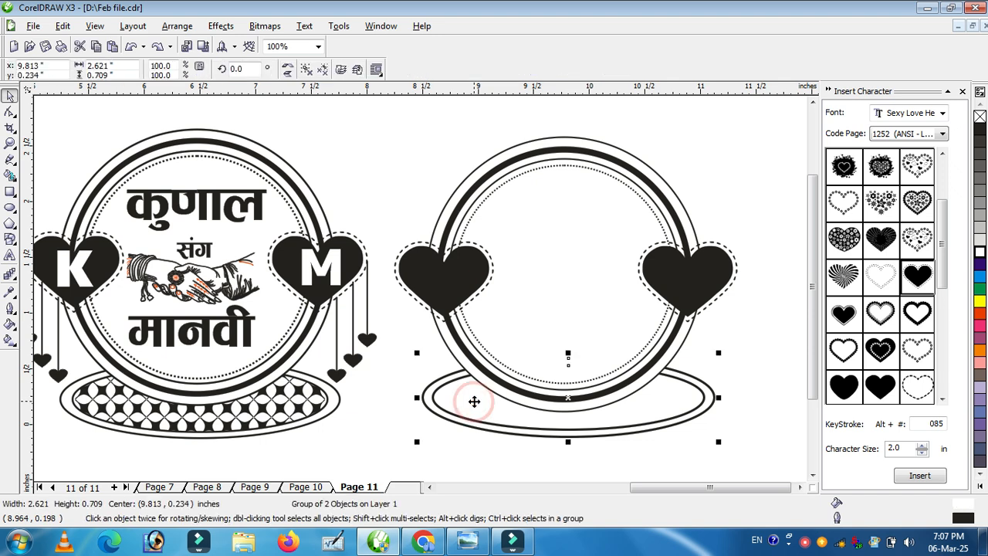
pyautogui.rightClick(474, 405)
pyautogui.click(528, 199)
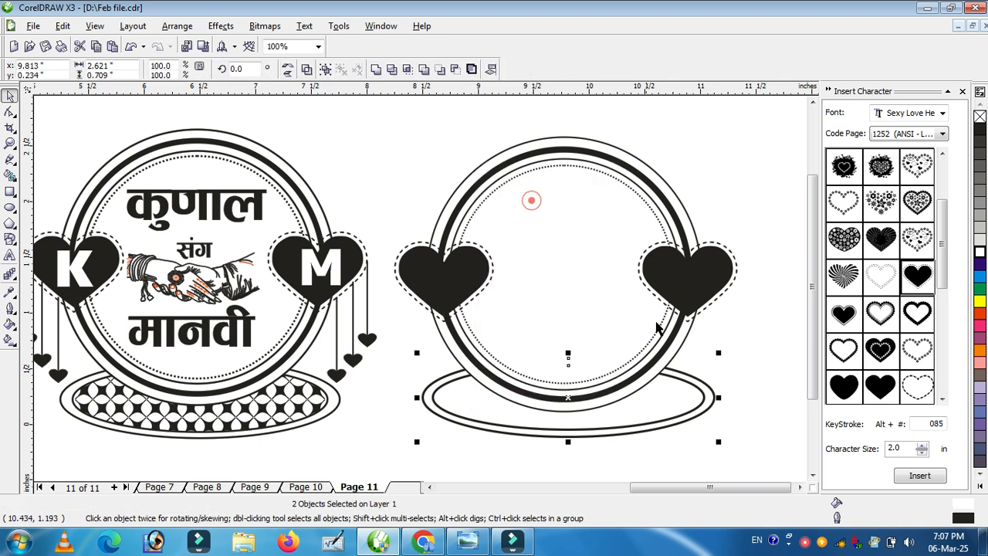
pyautogui.press('Escape')
# Step: Try dragging the inner oval of the base upward, then undo both moves
pyautogui.moveTo(669, 399); pyautogui.dragTo(684, 432)
pyautogui.moveTo(706, 394); pyautogui.dragTo(714, 381)
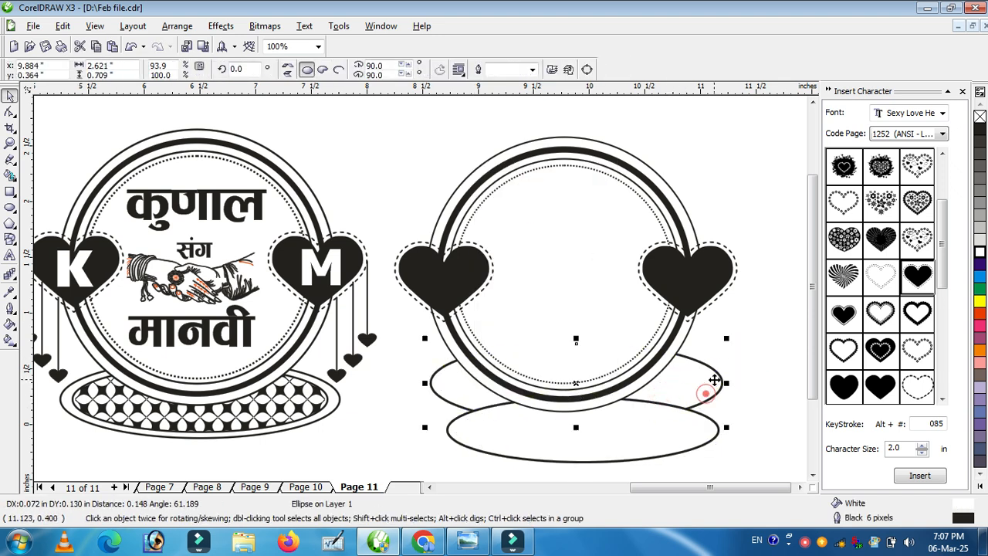
pyautogui.hotkey('ctrl', 'z')
pyautogui.hotkey('ctrl', 'z')
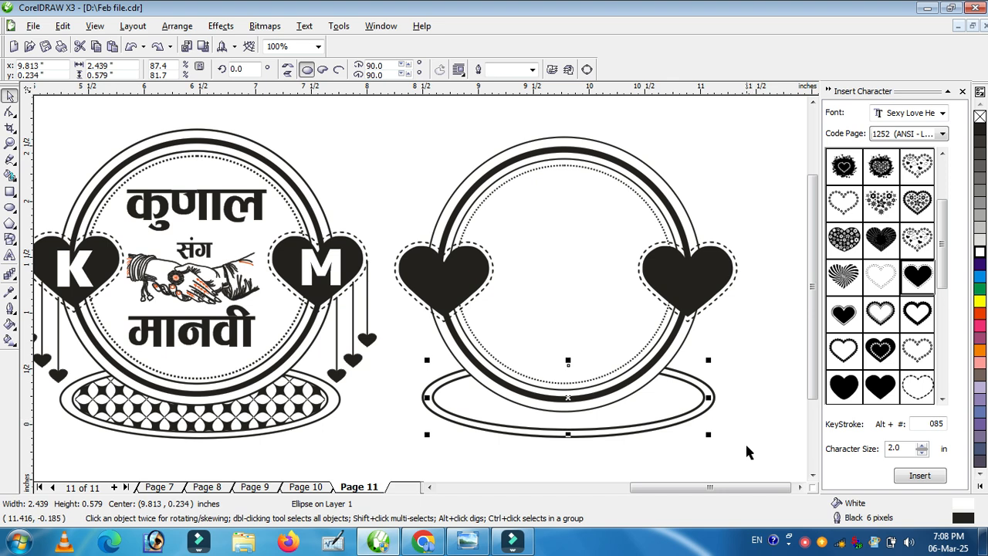
pyautogui.click(745, 444)
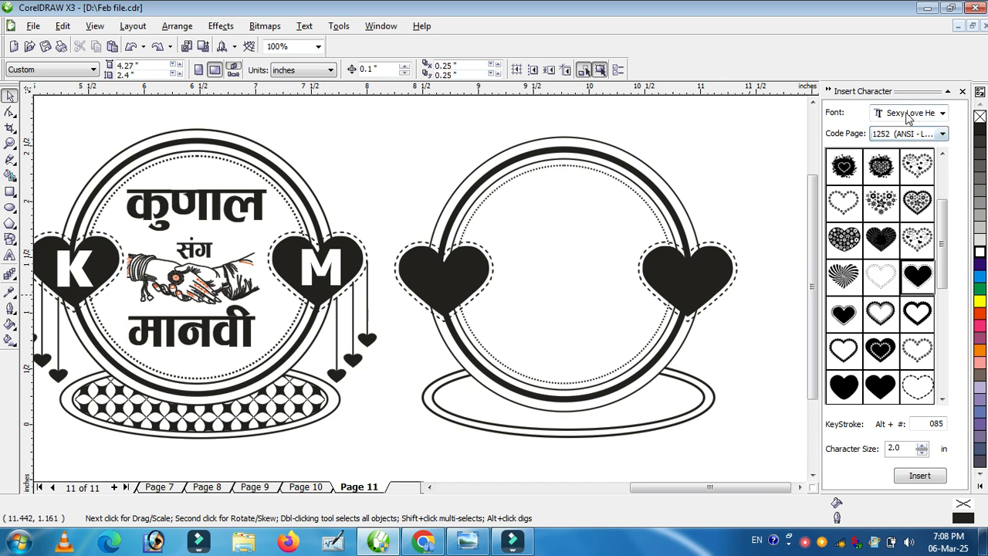
# Step: Insert a lattice character from the ISFOC-TTBorder font and give it a black fill with no outline
pyautogui.click(912, 114)
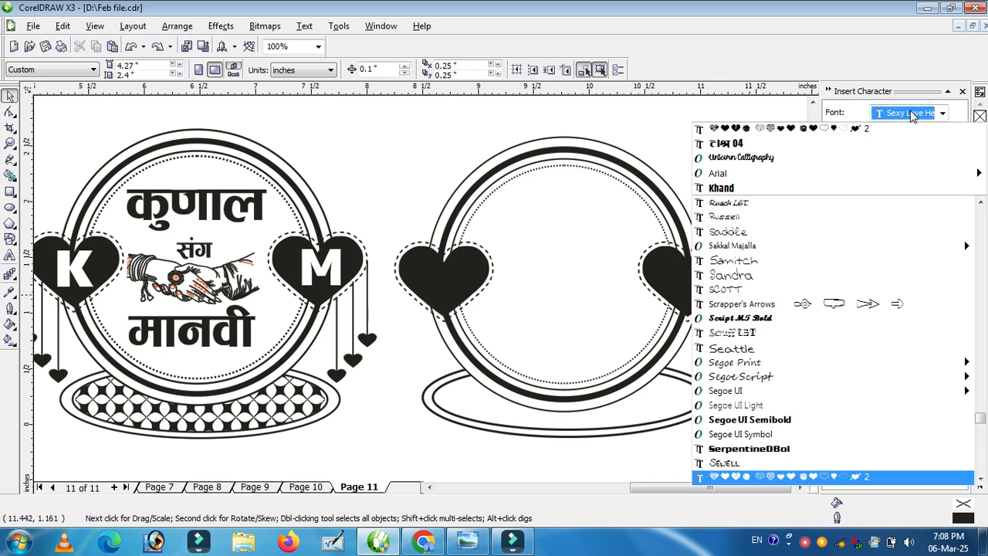
pyautogui.write('ISFOC-TTBor')
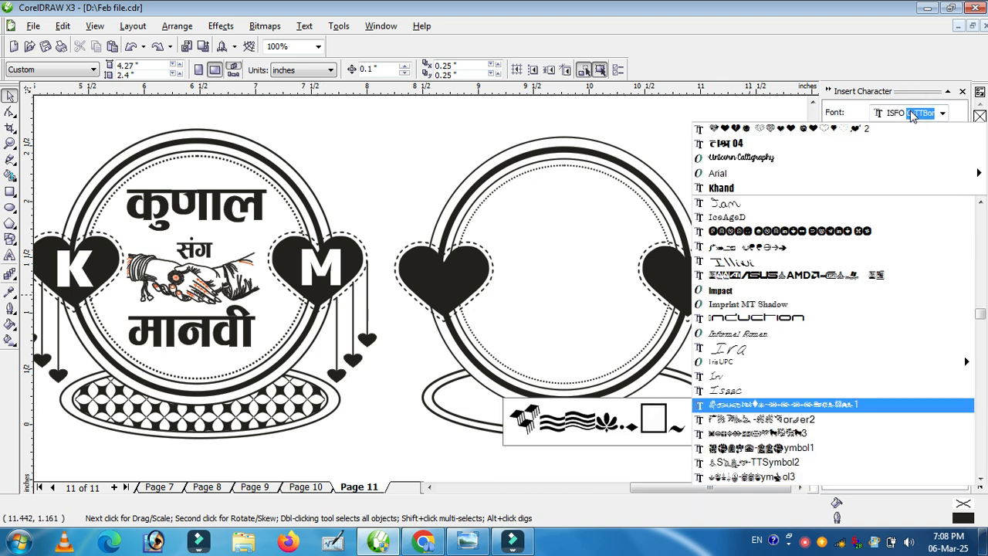
pyautogui.press('Down')
pyautogui.press('Down')
pyautogui.press('Return')
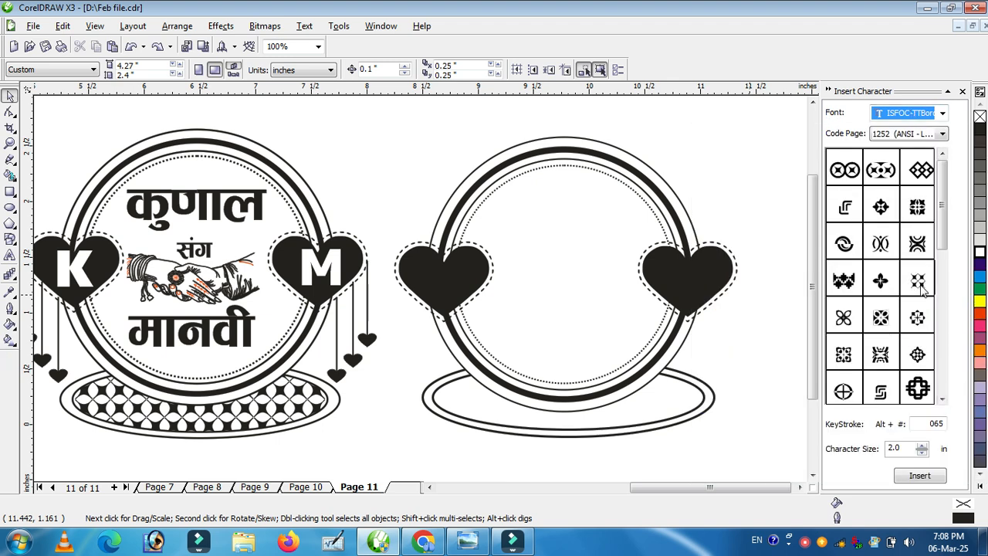
pyautogui.doubleClick(918, 283)
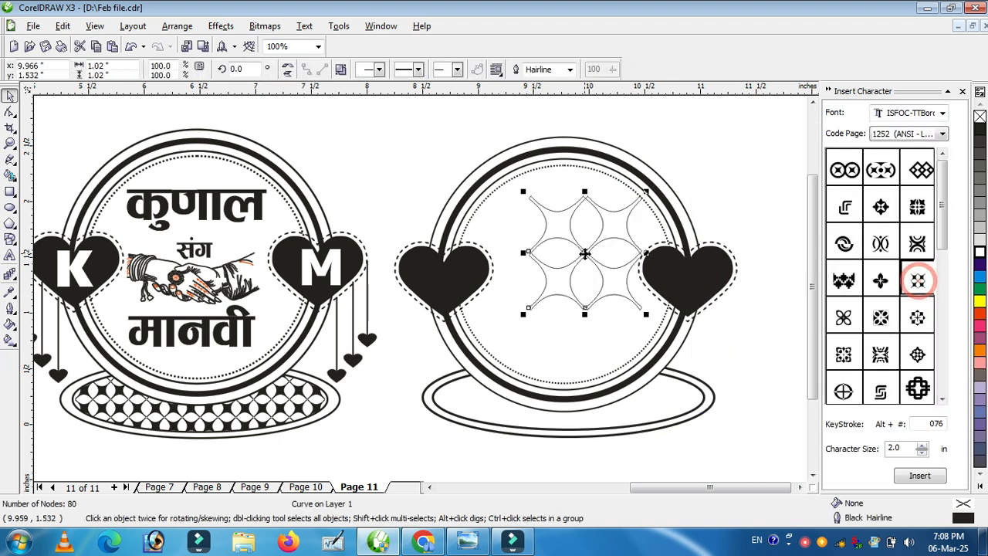
pyautogui.click(975, 133)
pyautogui.rightClick(979, 115)
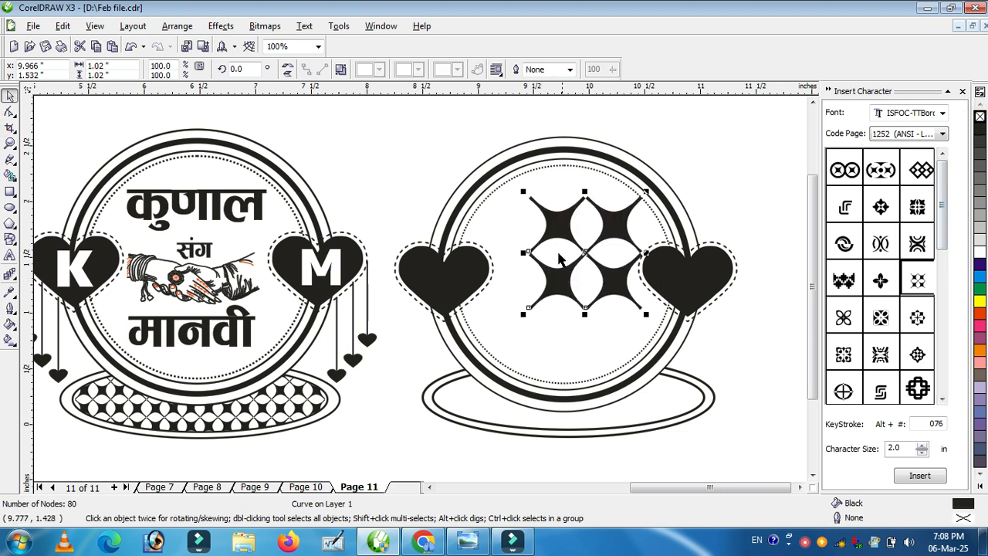
# Step: Shrink the lattice character to about 0.23 inches and move it to a blank area beside the frame
pyautogui.click(803, 487)
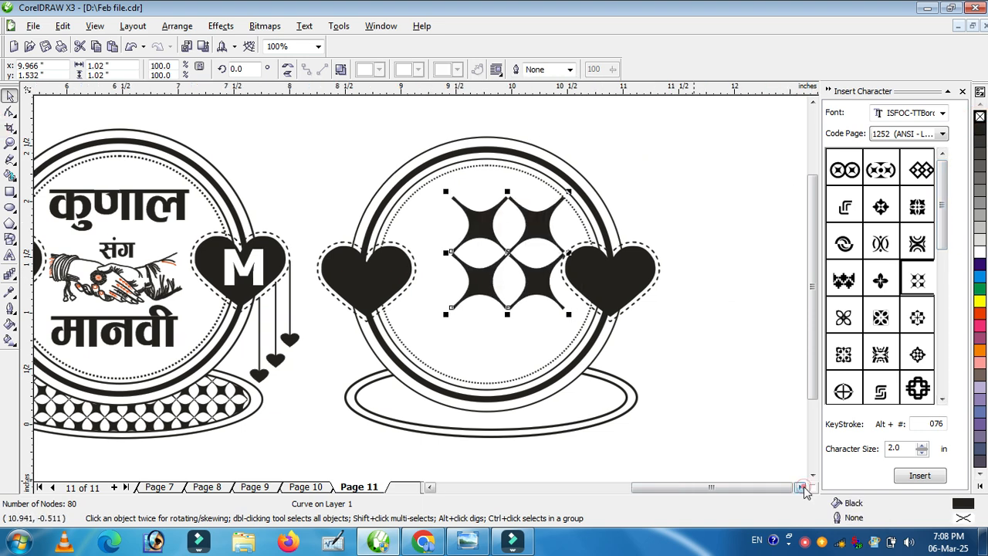
pyautogui.click(802, 487)
pyautogui.moveTo(327, 214); pyautogui.dragTo(526, 144)
pyautogui.moveTo(613, 119); pyautogui.dragTo(534, 200)
pyautogui.moveTo(507, 205); pyautogui.dragTo(547, 149)
# Step: Duplicate the character to its right repeatedly to build a row of ten lattice characters
pyautogui.rightClick(548, 149)
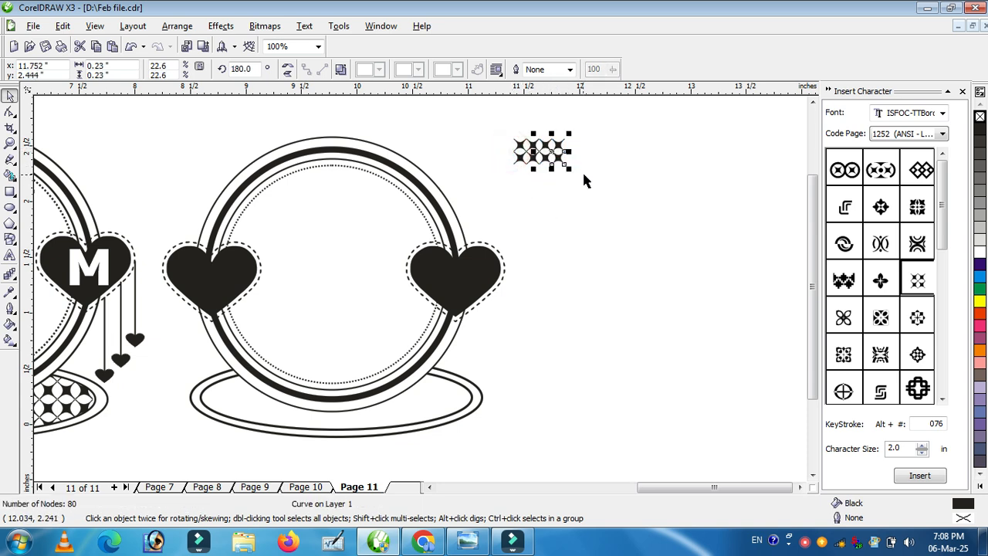
pyautogui.hotkey('ctrl', 'r')
pyautogui.hotkey('ctrl', 'r')
pyautogui.hotkey('ctrl', 'r')
pyautogui.hotkey('ctrl', 'r')
pyautogui.hotkey('ctrl', 'r')
pyautogui.hotkey('ctrl', 'r')
pyautogui.hotkey('ctrl', 'r')
pyautogui.hotkey('ctrl', 'r')
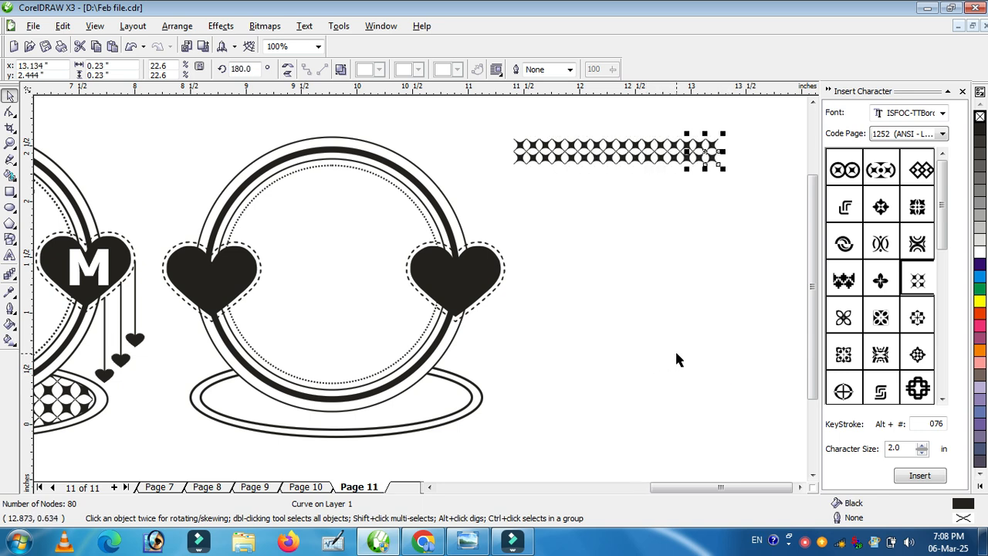
pyautogui.hotkey('ctrl', 'r')
pyautogui.hotkey('ctrl', 'r')
pyautogui.hotkey('ctrl', 'r')
pyautogui.hotkey('ctrl', 'r')
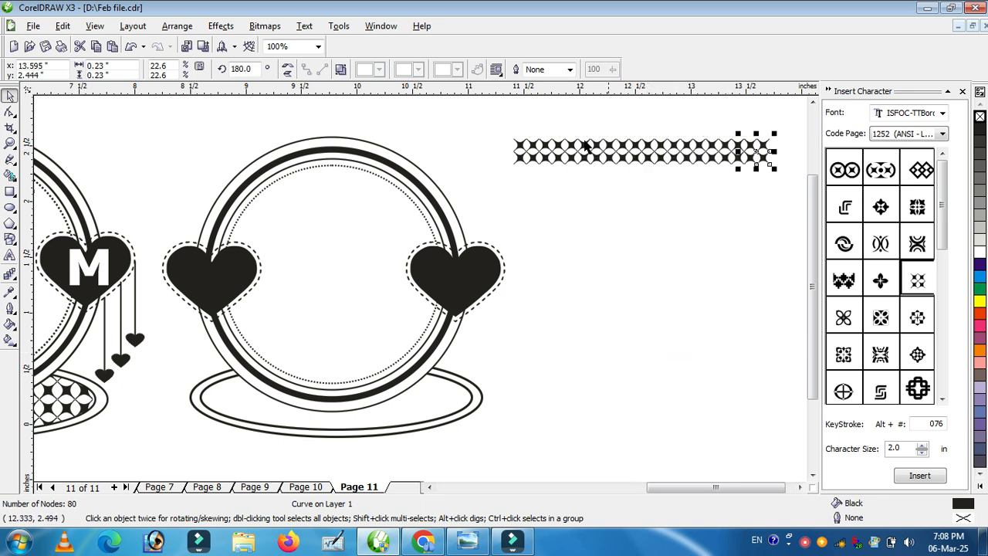
# Step: Duplicate the row downward twice to form a three-row lattice pattern
pyautogui.moveTo(498, 125); pyautogui.dragTo(778, 178)
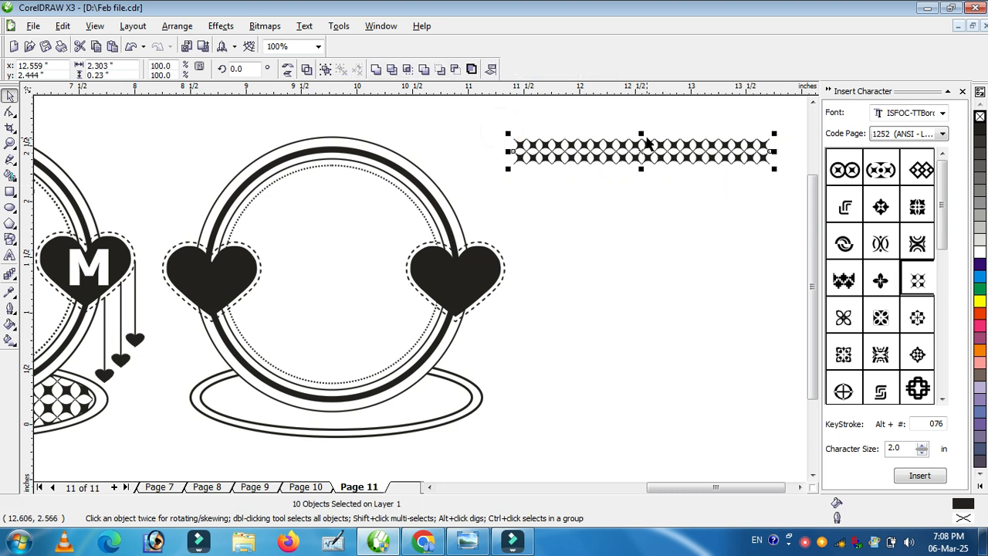
pyautogui.moveTo(641, 132); pyautogui.dragTo(642, 158)
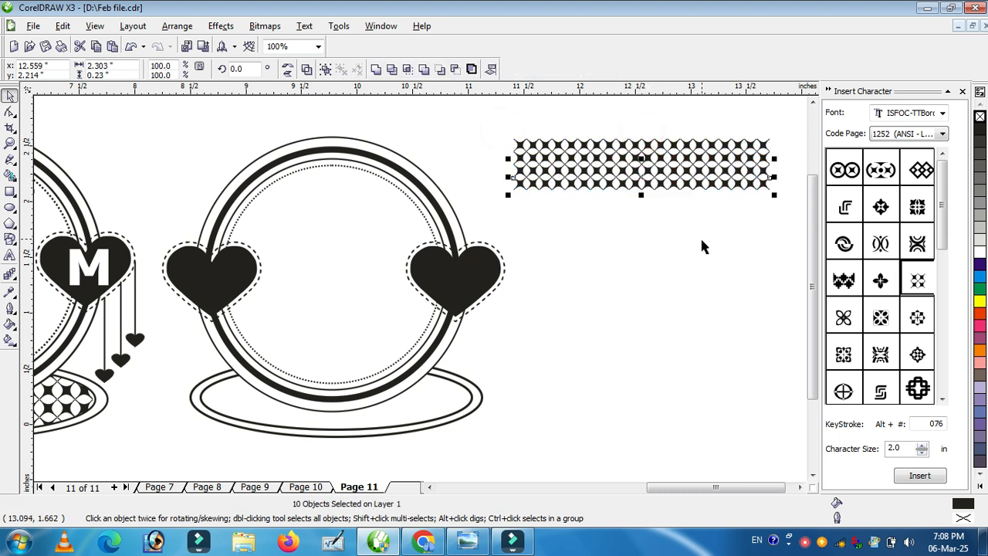
pyautogui.hotkey('ctrl', 'r')
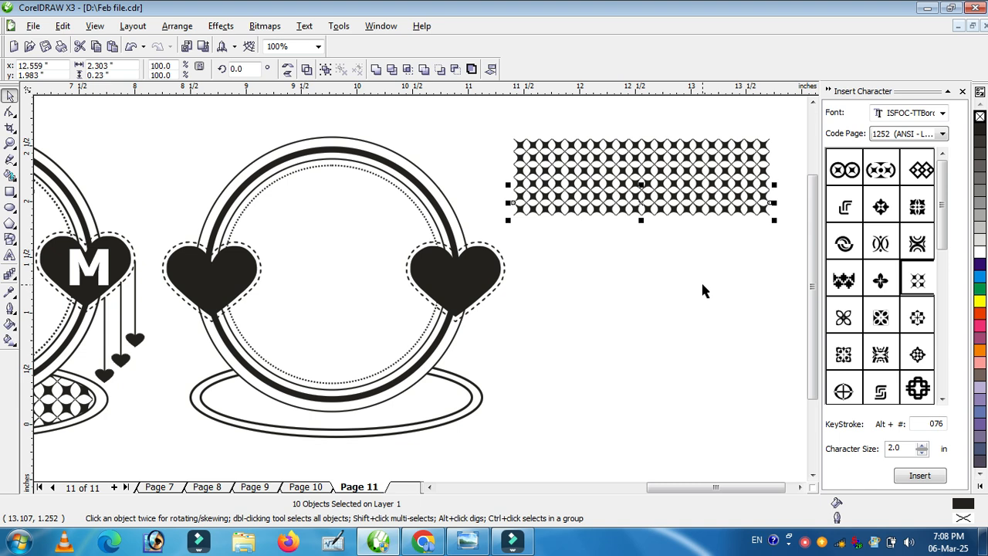
# Step: Group all 30 lattice characters and PowerClip the group inside the inner oval of the base
pyautogui.moveTo(489, 117); pyautogui.dragTo(802, 245)
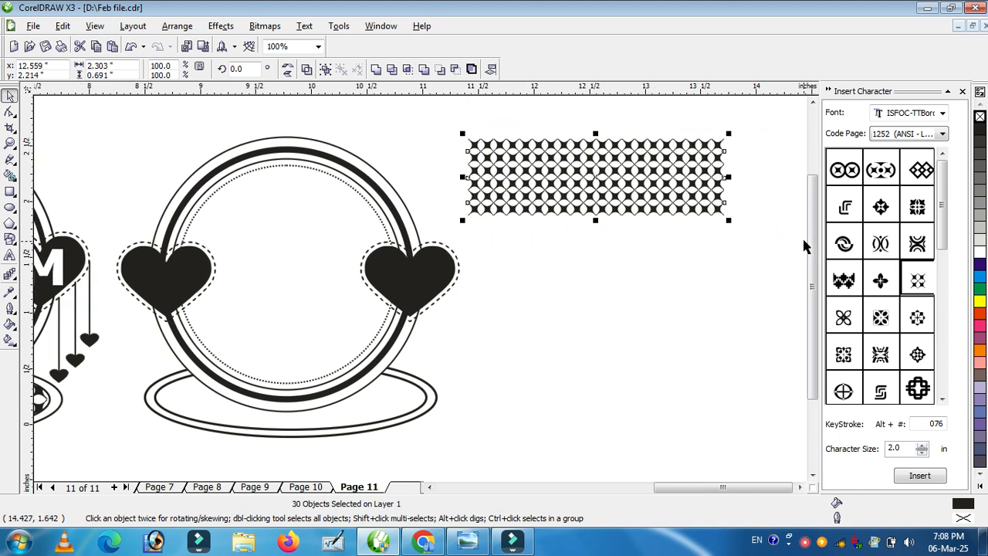
pyautogui.hotkey('ctrl', 'g')
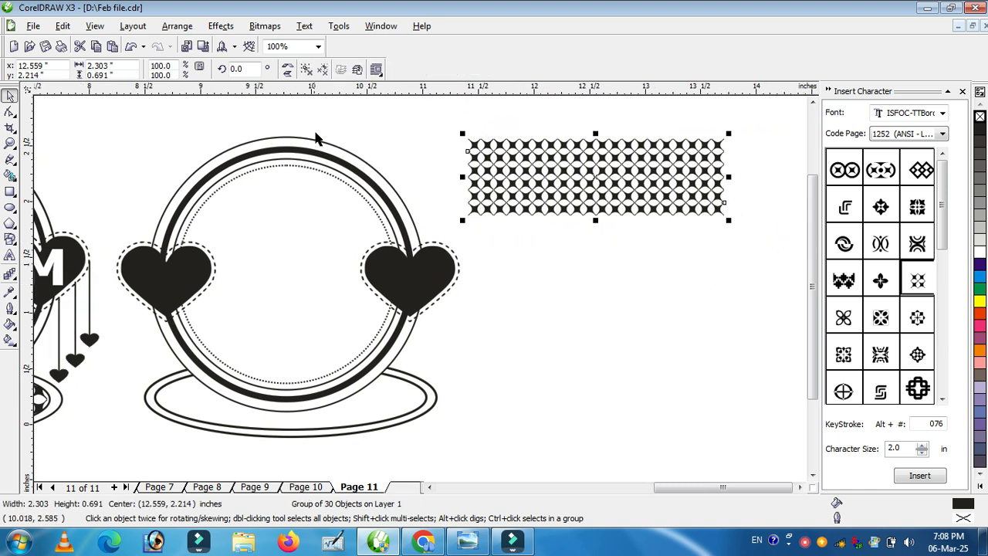
pyautogui.click(221, 30)
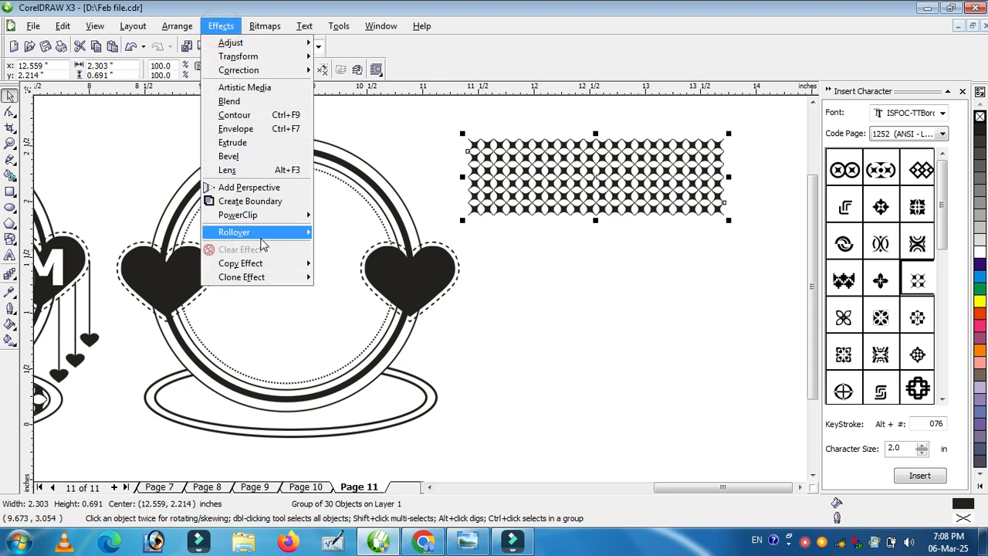
pyautogui.moveTo(251, 220)
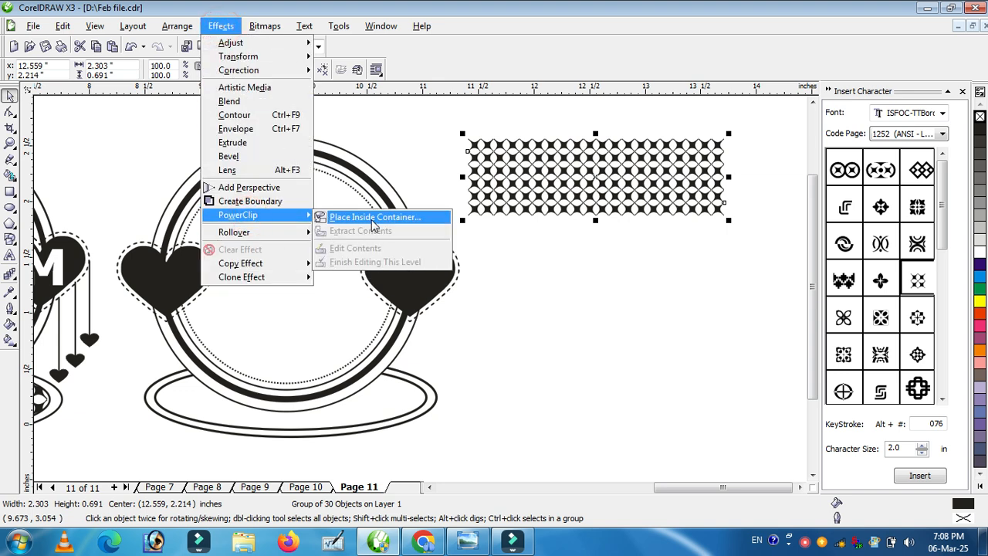
pyautogui.click(374, 219)
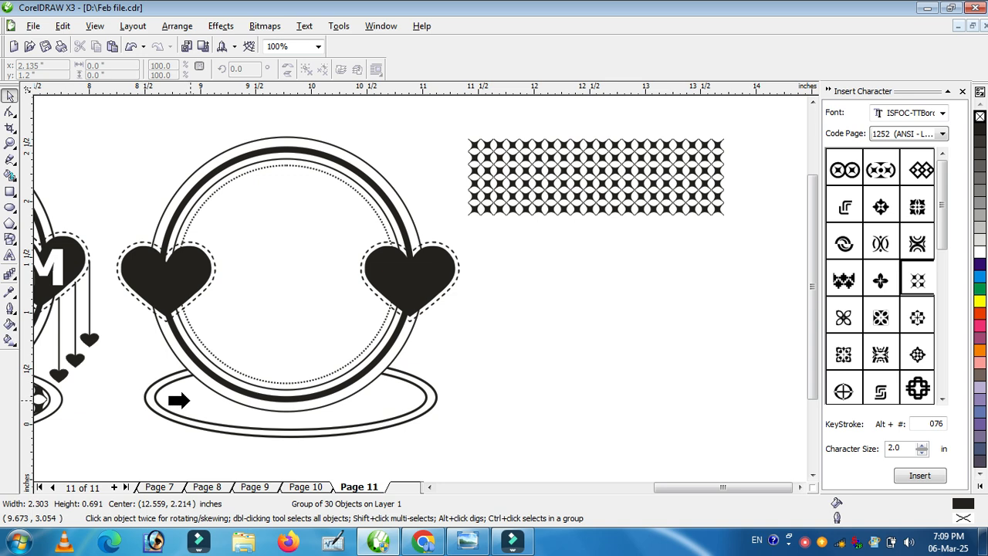
pyautogui.click(179, 399)
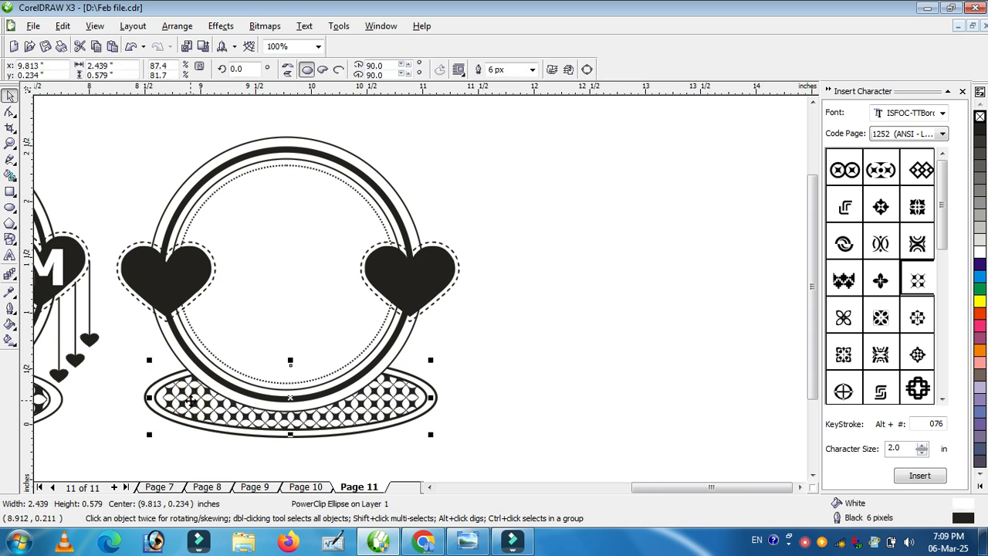
# Step: Copy the कुणाल, संग and मानवी text from the original design into the new frame
pyautogui.moveTo(645, 488); pyautogui.dragTo(692, 494)
pyautogui.click(188, 199)
pyautogui.moveTo(189, 199); pyautogui.dragTo(566, 207)
pyautogui.moveTo(179, 337); pyautogui.dragTo(544, 345)
pyautogui.moveTo(188, 256); pyautogui.dragTo(553, 245)
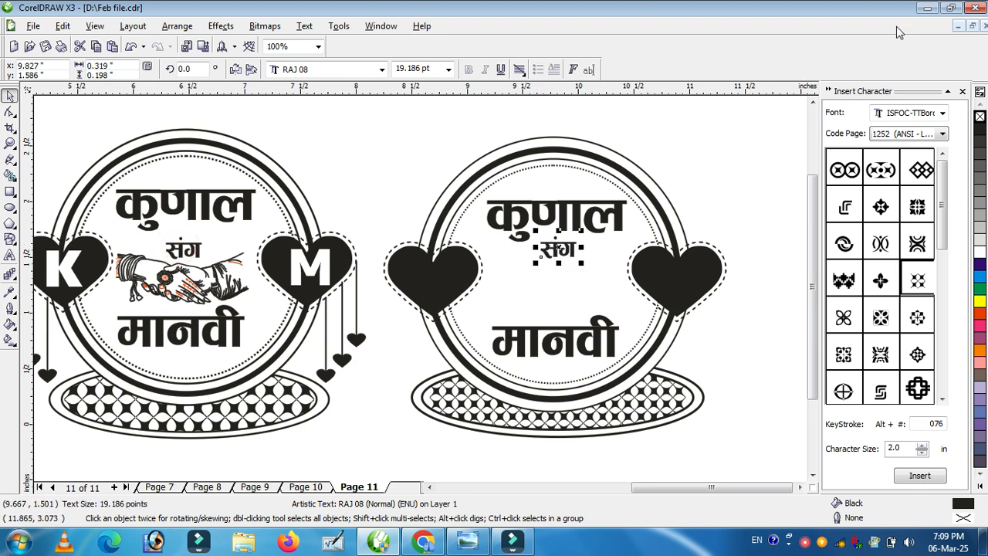
# Step: Bring the indian-wedding-symbol-hand-of-groom-and-bride handshake image from the Weding Clip folder into the drawing
pyautogui.click(928, 8)
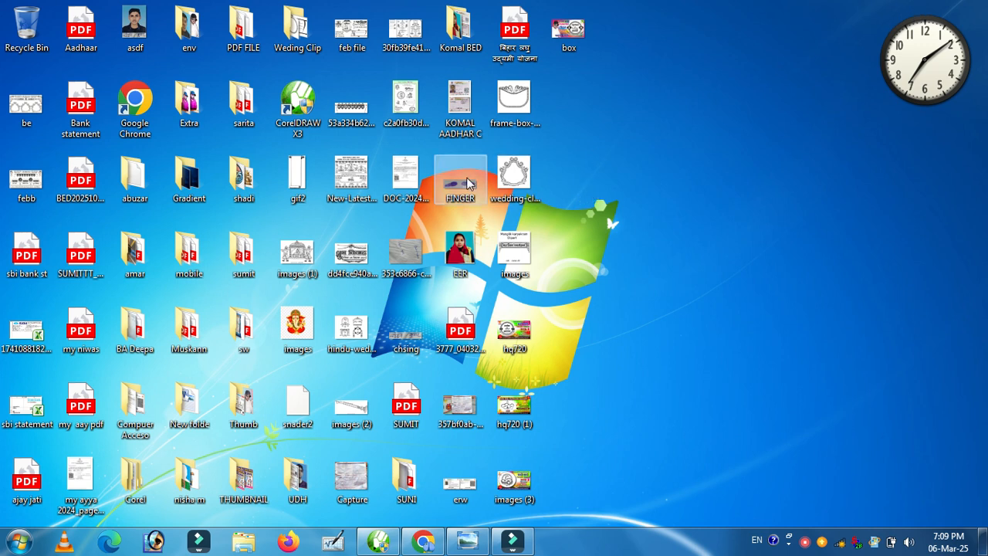
pyautogui.doubleClick(297, 31)
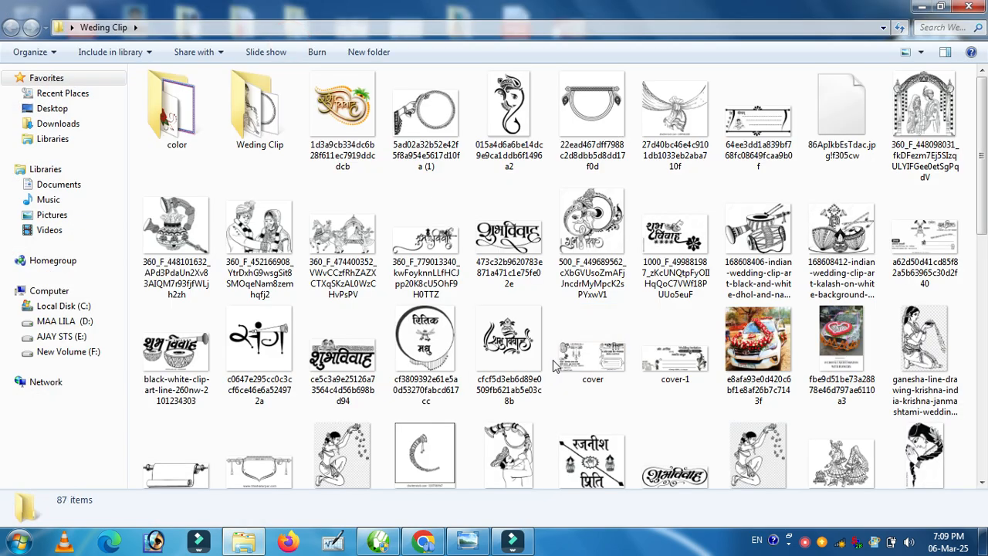
pyautogui.scroll(-5, 462, 328)
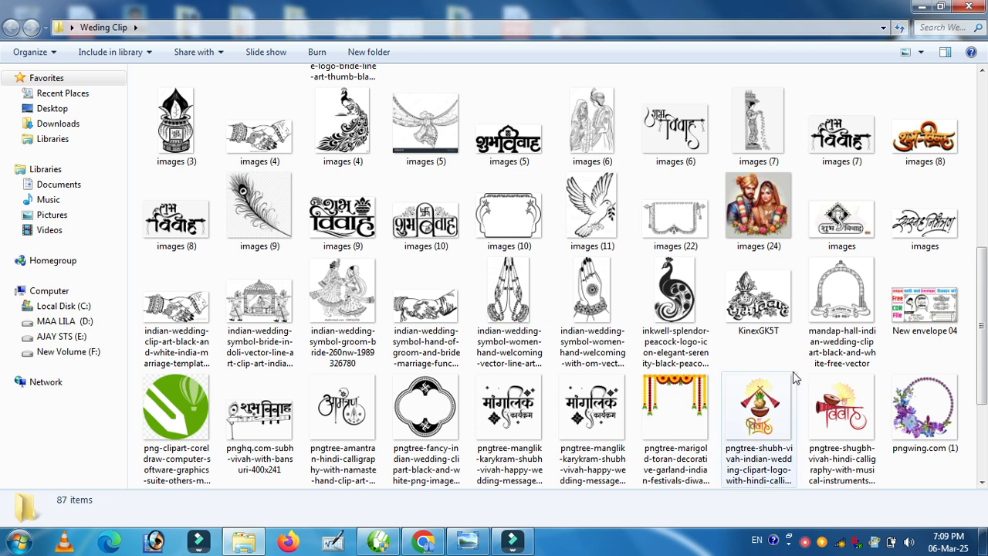
pyautogui.scroll(-2, 519, 328)
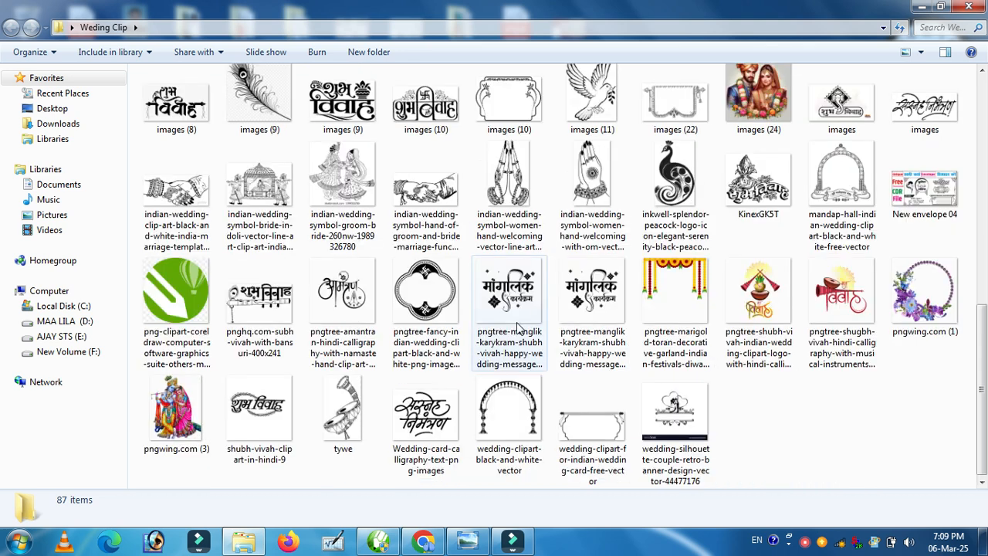
pyautogui.click(436, 185)
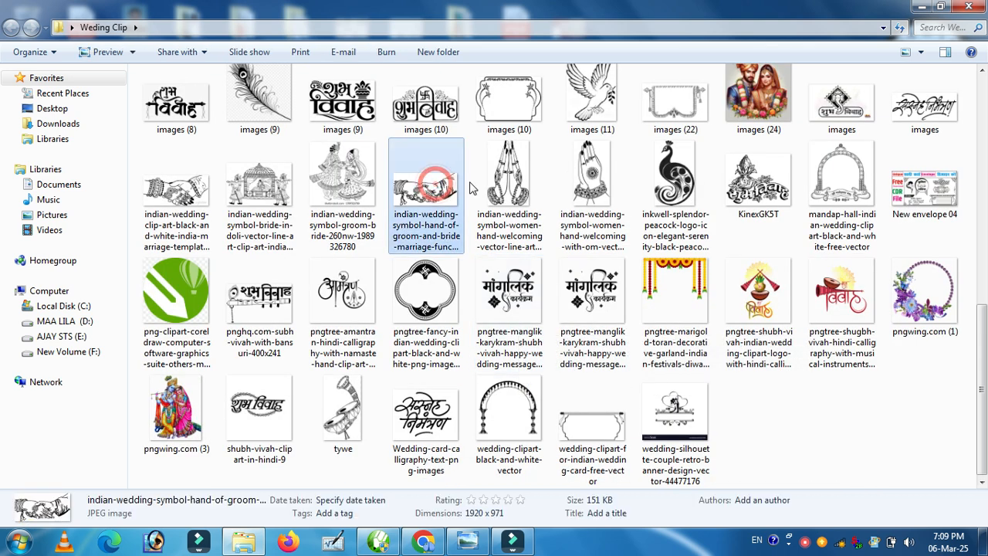
pyautogui.click(378, 542)
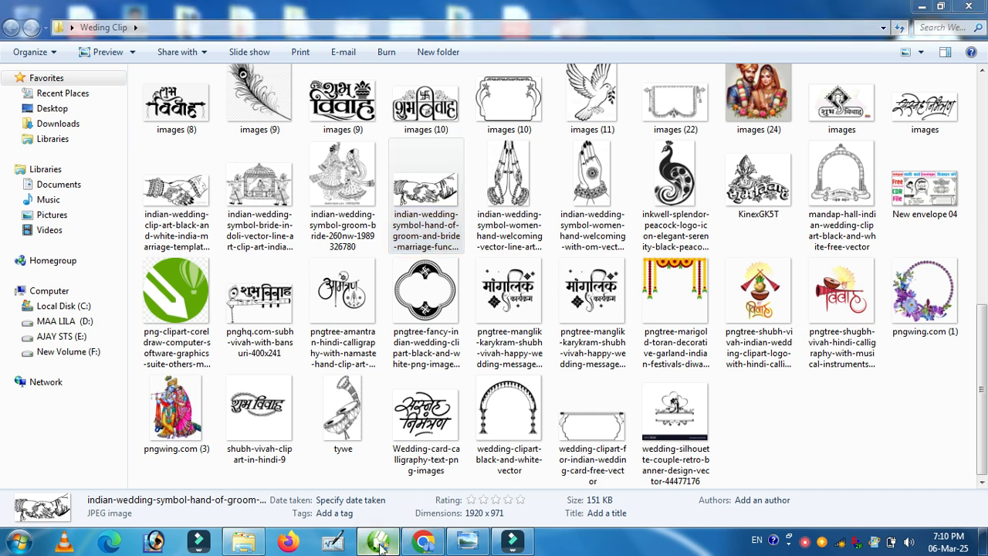
pyautogui.hotkey('ctrl', 'v')
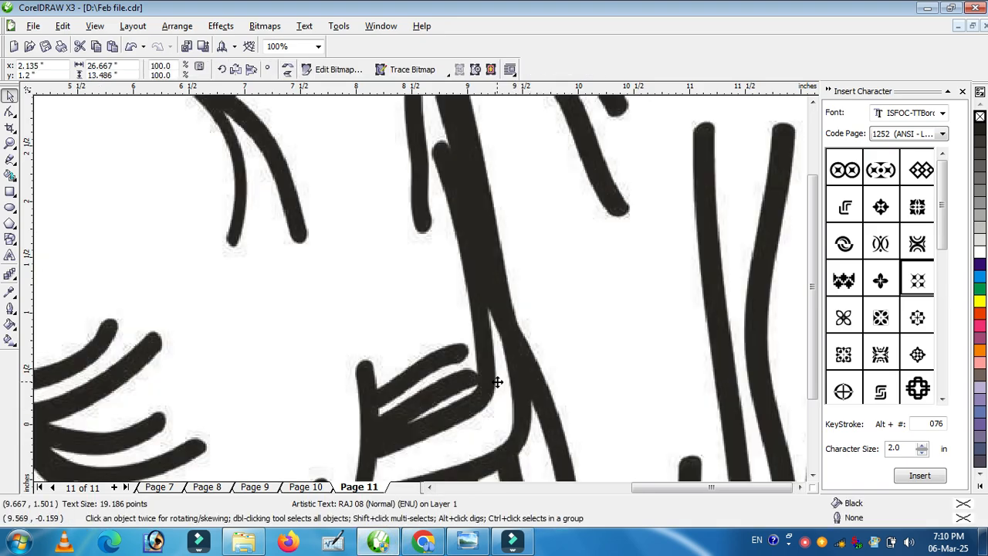
# Step: Scale the handshake image down to about 2.4 inches wide and move it next to the new frame
pyautogui.scroll(-1, 420, 289)
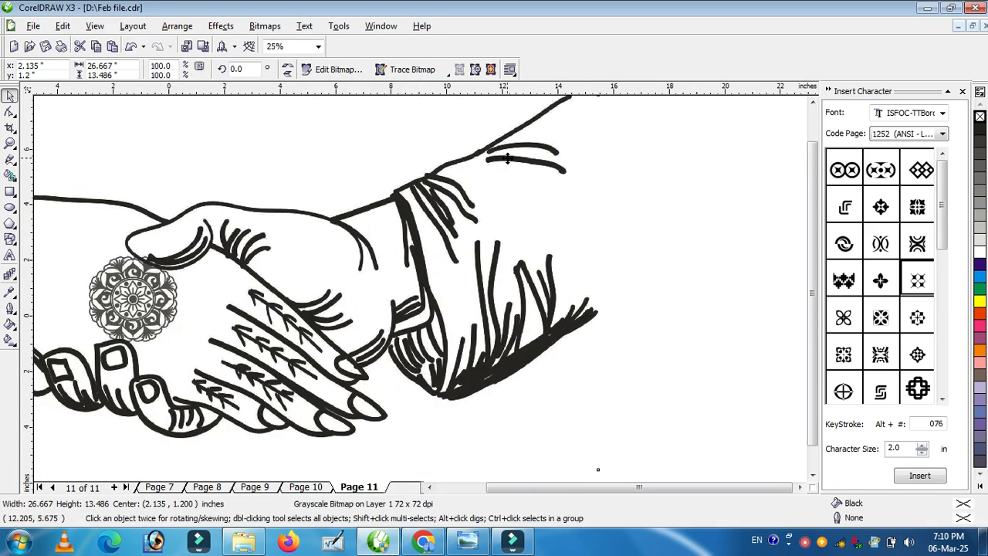
pyautogui.moveTo(505, 157); pyautogui.dragTo(572, 216)
pyautogui.moveTo(668, 149); pyautogui.dragTo(376, 294)
pyautogui.moveTo(288, 345); pyautogui.dragTo(502, 284)
pyautogui.moveTo(584, 235); pyautogui.dragTo(513, 274)
pyautogui.press('z')
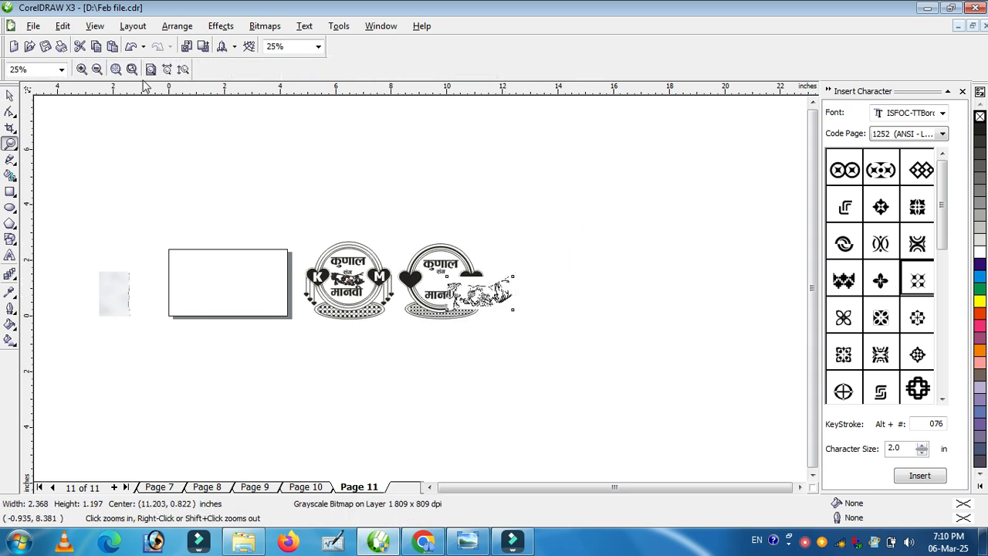
# Step: Nudge the handshake image into position and convert it to a black-and-white monochrome bitmap
pyautogui.click(150, 70)
pyautogui.click(11, 94)
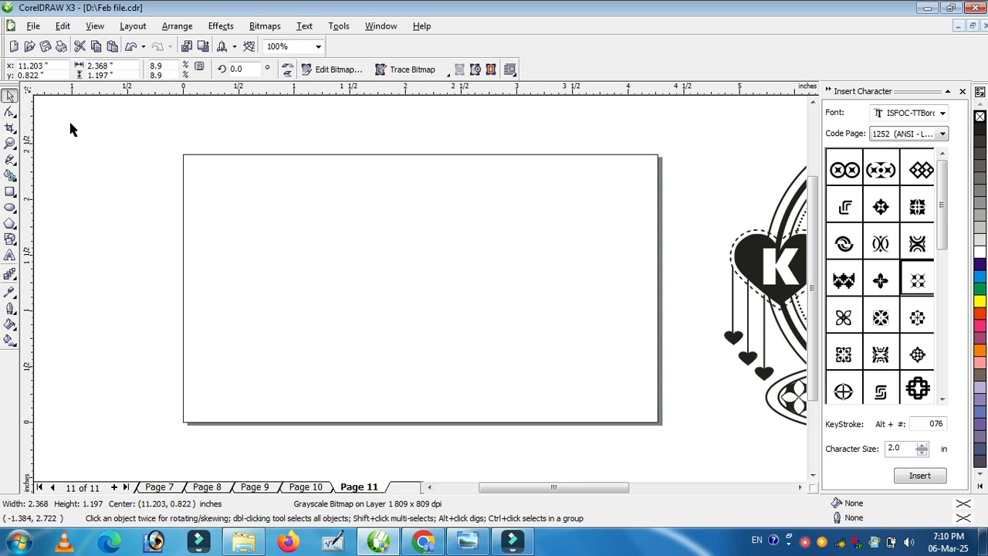
pyautogui.moveTo(620, 486); pyautogui.dragTo(773, 488)
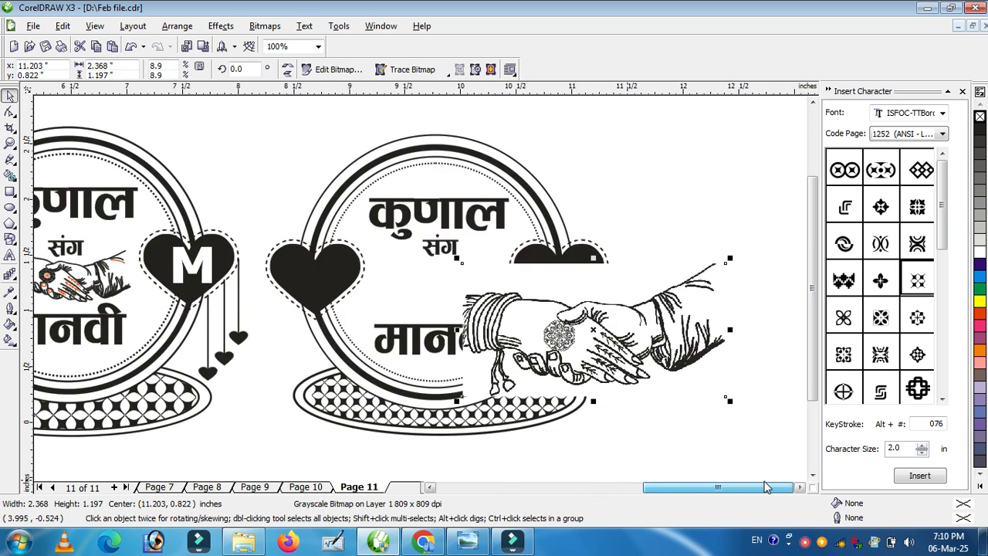
pyautogui.moveTo(587, 336); pyautogui.dragTo(610, 293)
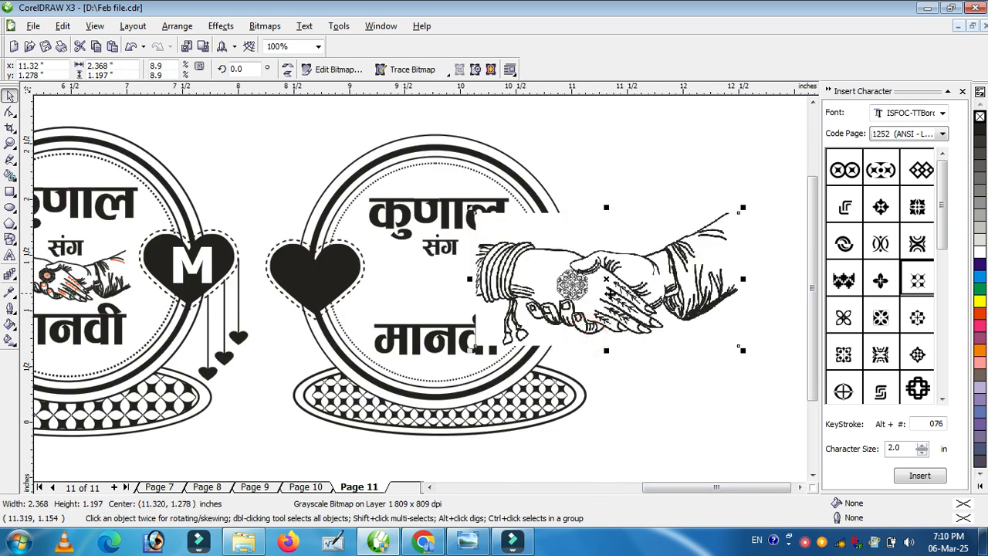
pyautogui.hotkey('alt', 'b')
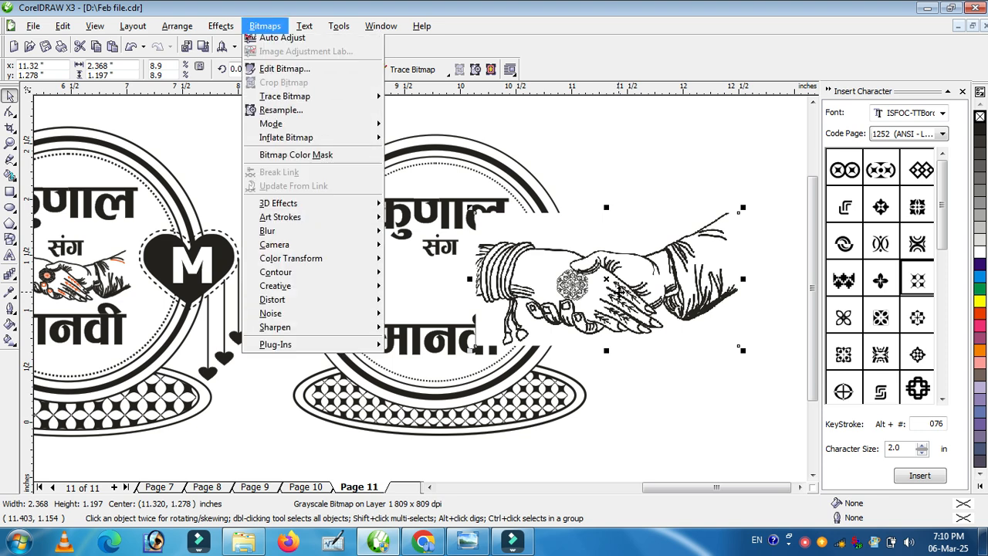
pyautogui.press('c')
pyautogui.click(459, 353)
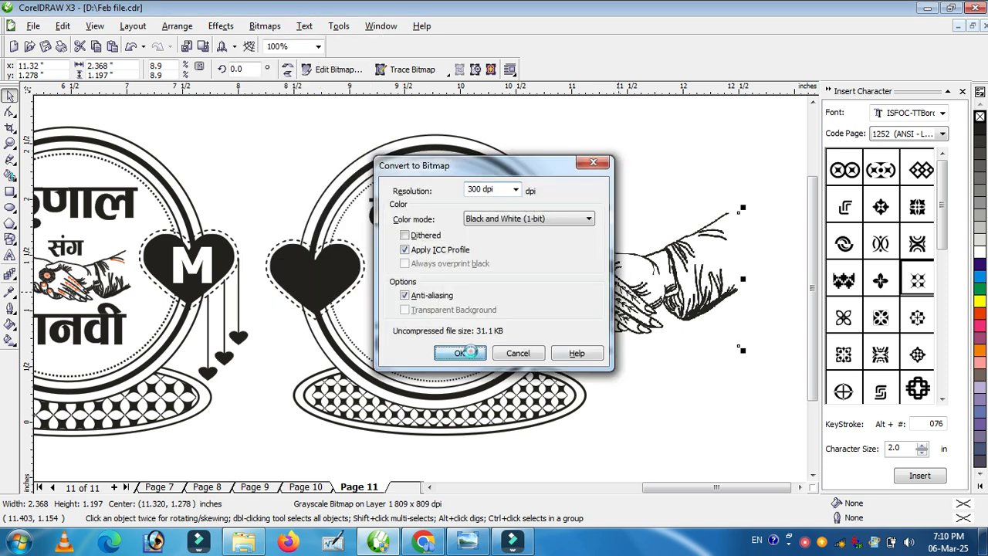
# Step: Trace the handshake bitmap with PowerTRACE as Clipart in Black and White, removing the background
pyautogui.click(417, 71)
pyautogui.click(409, 147)
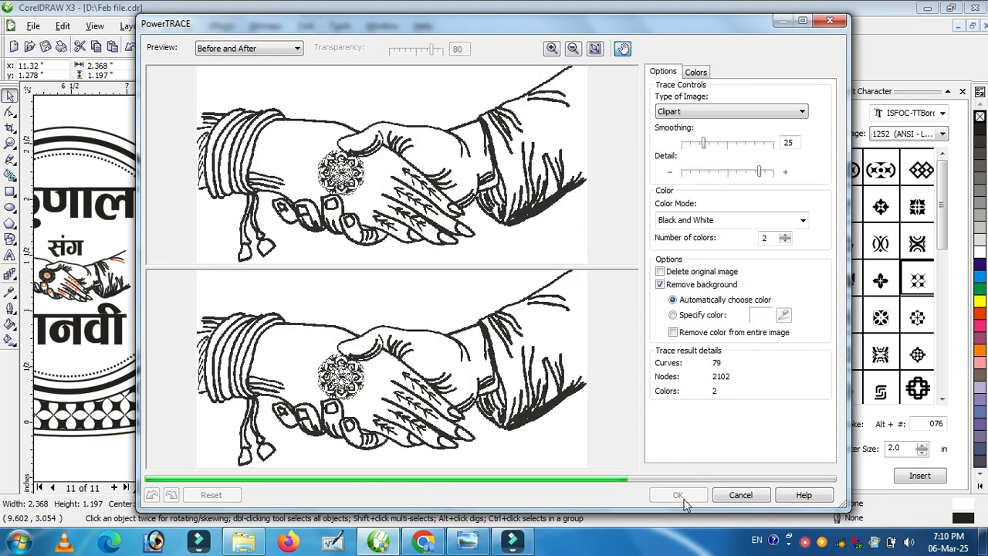
pyautogui.click(680, 494)
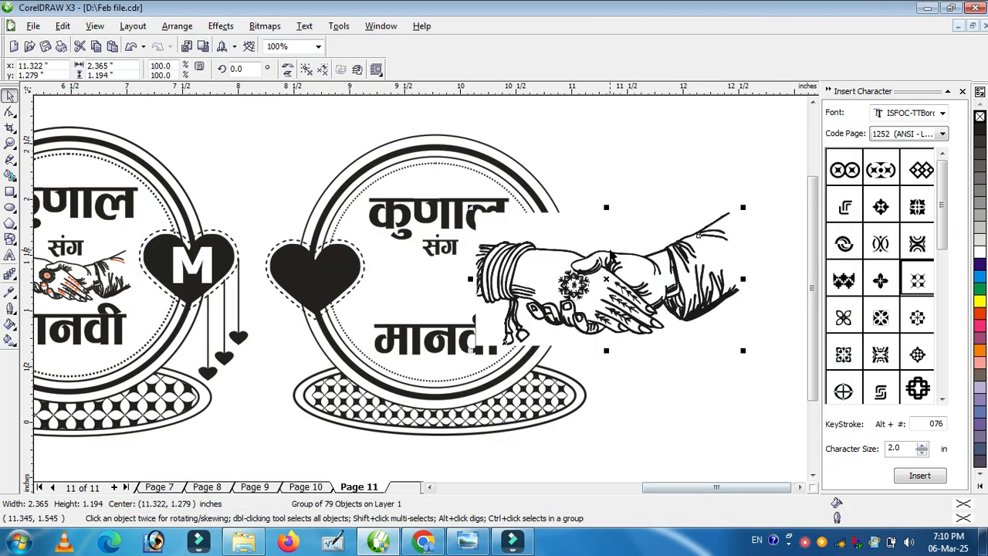
# Step: Move the traced handshake aside and delete the original handshake bitmap
pyautogui.moveTo(599, 266); pyautogui.dragTo(629, 369)
pyautogui.click(629, 282)
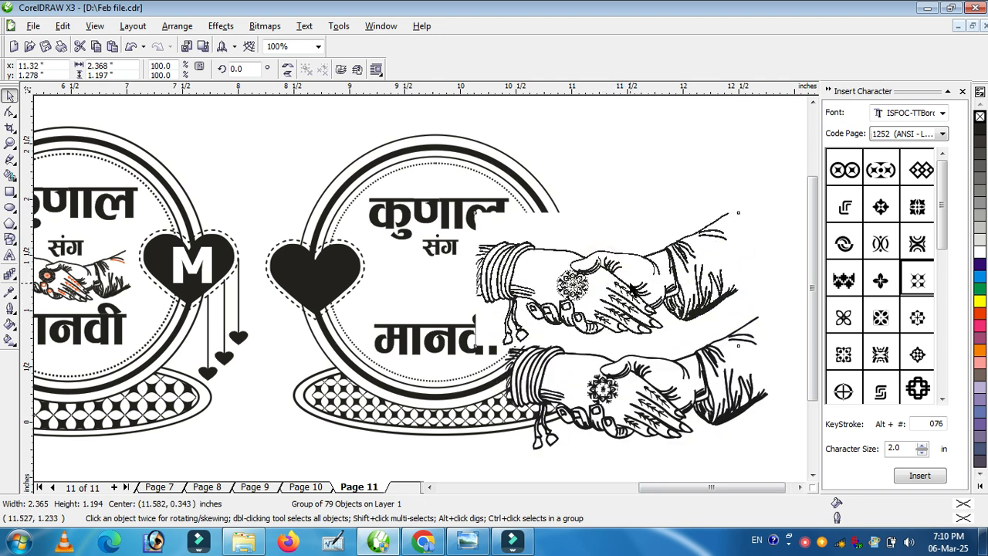
pyautogui.press('Delete')
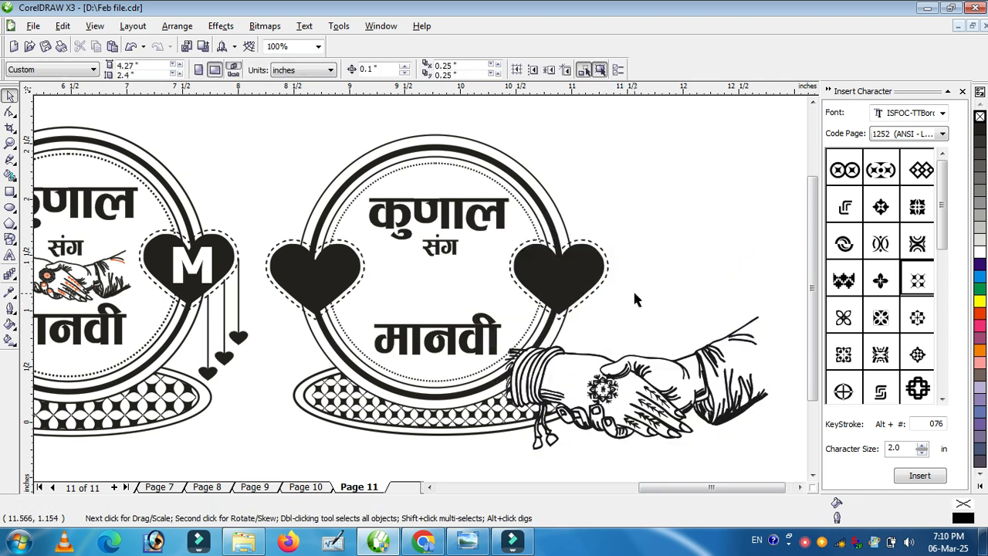
# Step: Scale the traced handshake to about 0.91 inches wide and place it between संग and मानवी
pyautogui.click(713, 400)
pyautogui.moveTo(770, 313); pyautogui.dragTo(611, 393)
pyautogui.moveTo(556, 423); pyautogui.dragTo(436, 284)
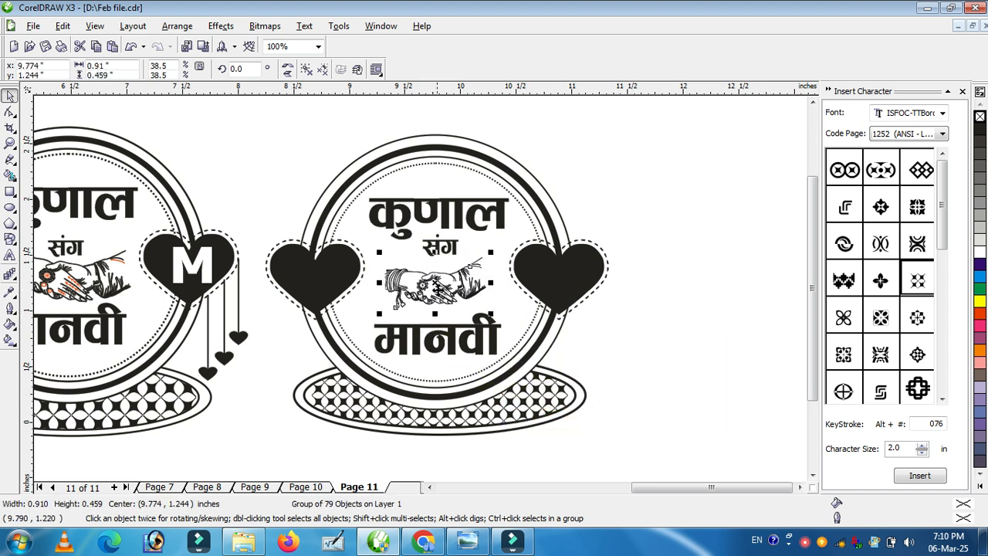
pyautogui.click(716, 417)
# Step: Copy the M and K letters from the original design into the right and left hearts of the new frame
pyautogui.click(210, 264)
pyautogui.moveTo(210, 264); pyautogui.dragTo(577, 268)
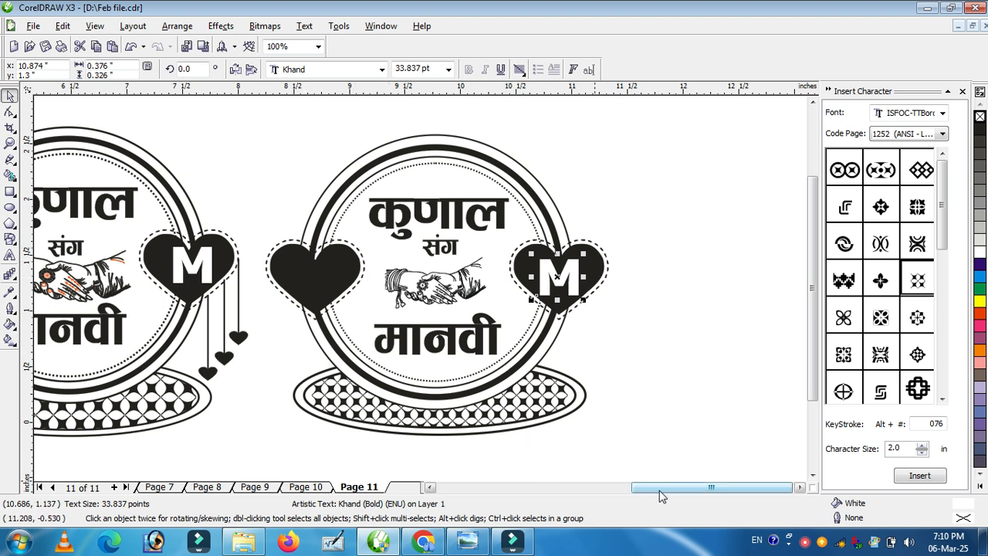
pyautogui.hscroll(-3, 656, 488)
pyautogui.moveTo(173, 267); pyautogui.dragTo(545, 284)
pyautogui.moveTo(636, 488); pyautogui.dragTo(678, 491)
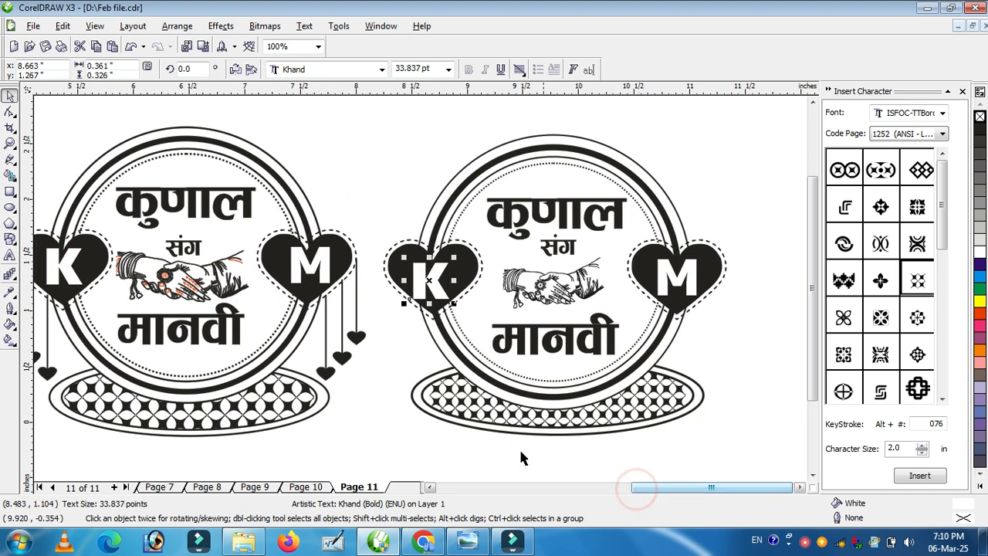
pyautogui.click(356, 434)
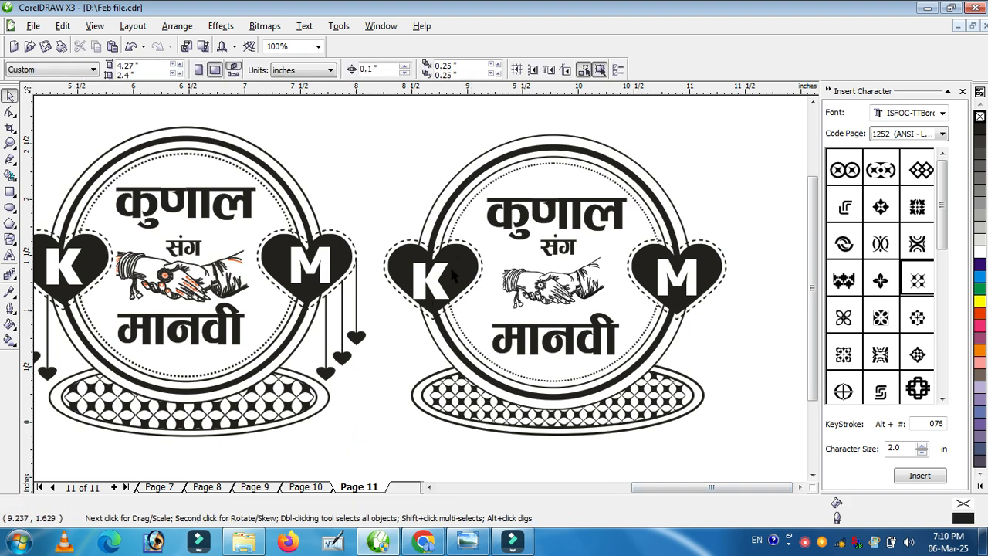
# Step: Draw a vertical polyline about 0.77 inches long hanging below the left heart and set its outline to 4 px
pyautogui.moveTo(357, 301); pyautogui.dragTo(358, 303)
pyautogui.click(353, 396)
pyautogui.click(11, 160)
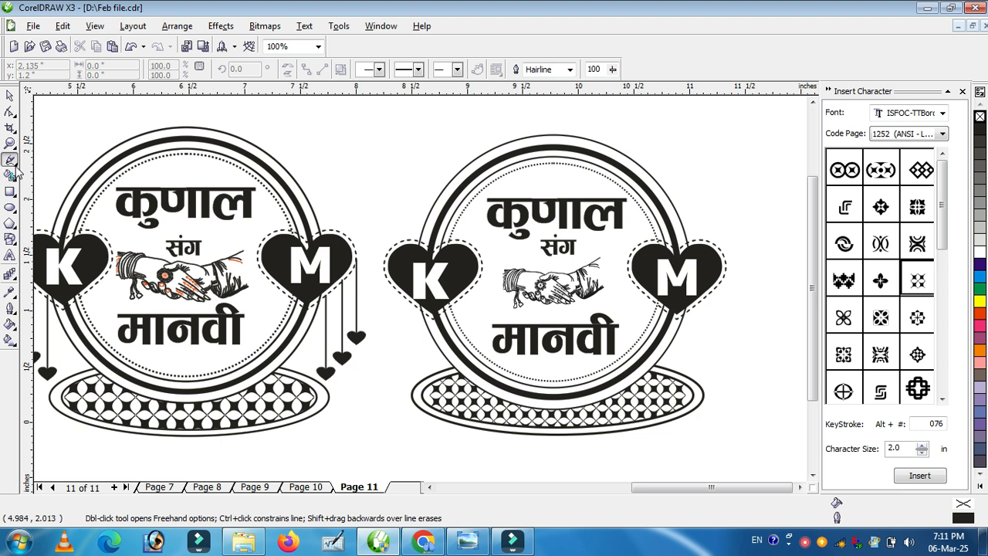
pyautogui.click(15, 165)
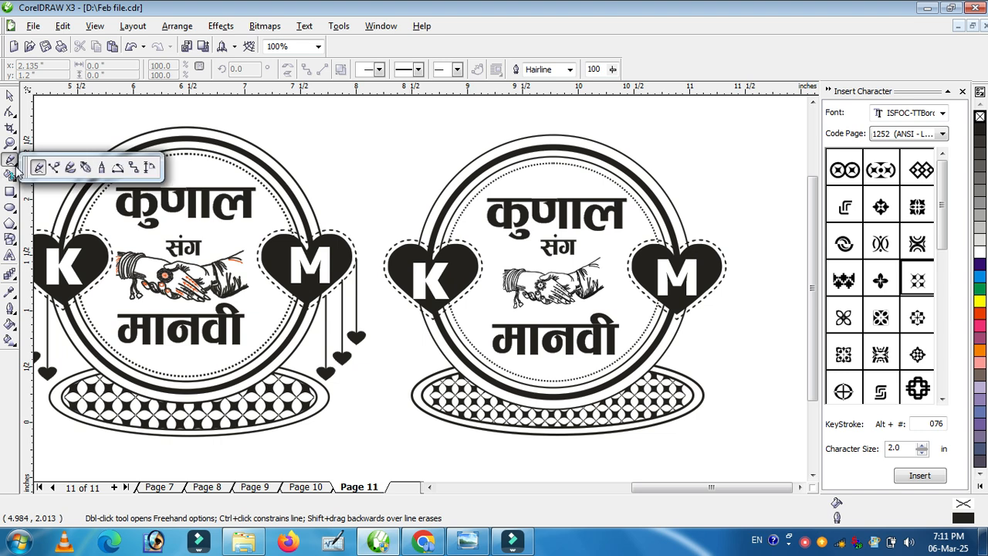
pyautogui.click(102, 171)
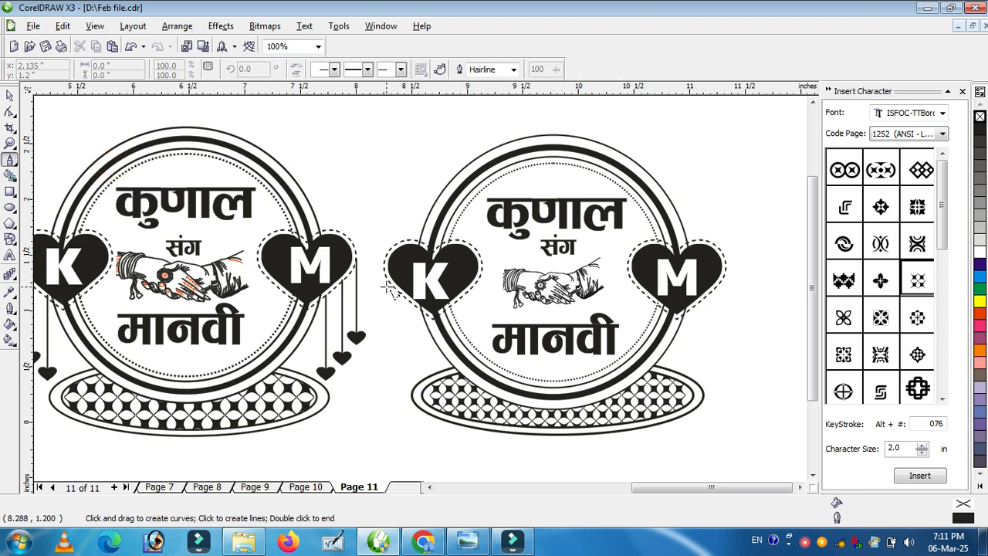
pyautogui.click(387, 281)
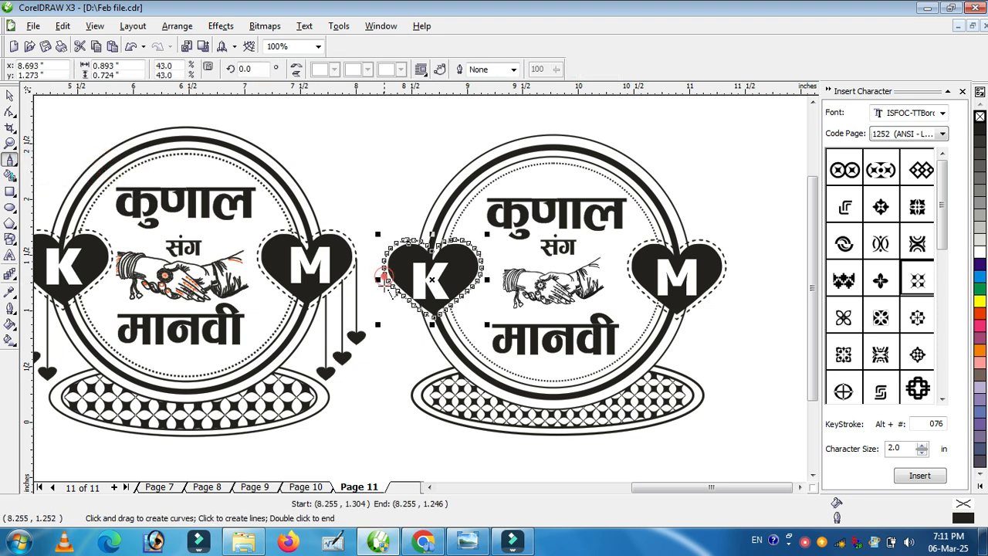
pyautogui.click(384, 363)
pyautogui.doubleClick(383, 363)
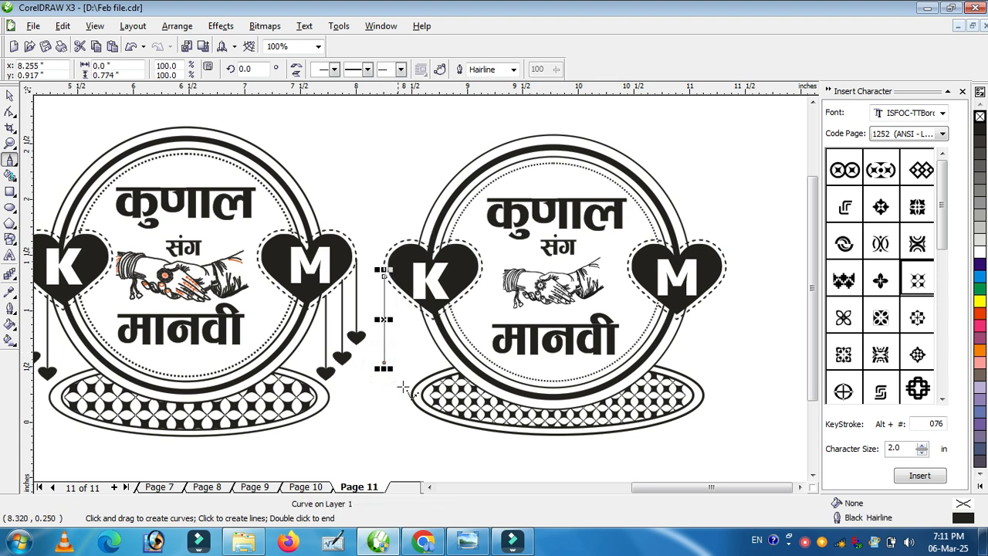
pyautogui.click(502, 69)
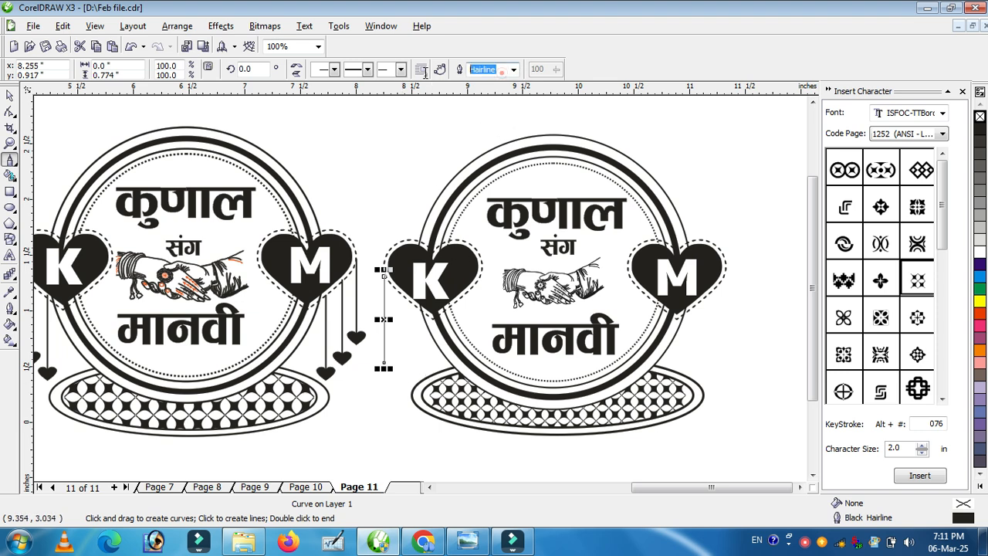
pyautogui.write('4')
pyautogui.press('Return')
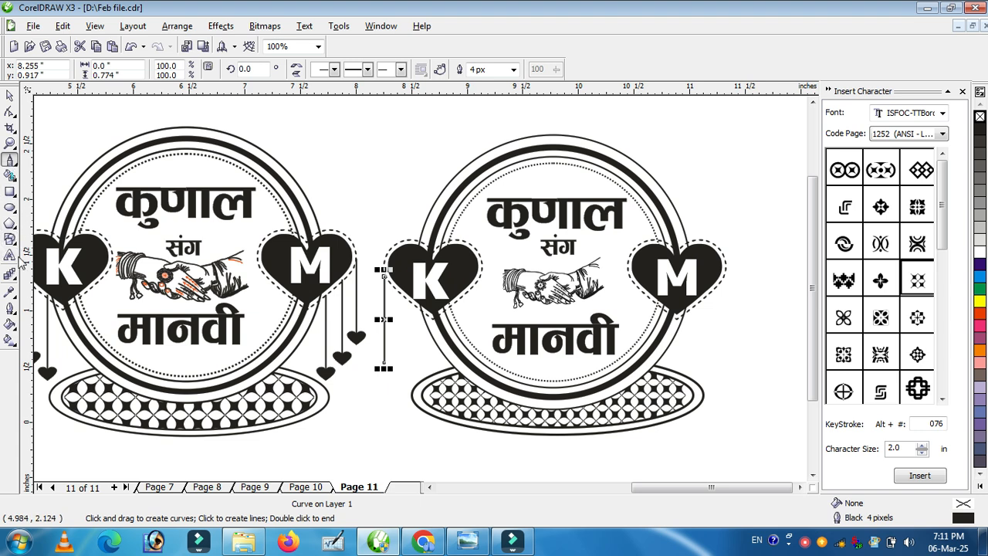
# Step: Draw a small heart perfect shape about 0.1 inches wide at the line's bottom, filled black with no outline
pyautogui.click(11, 240)
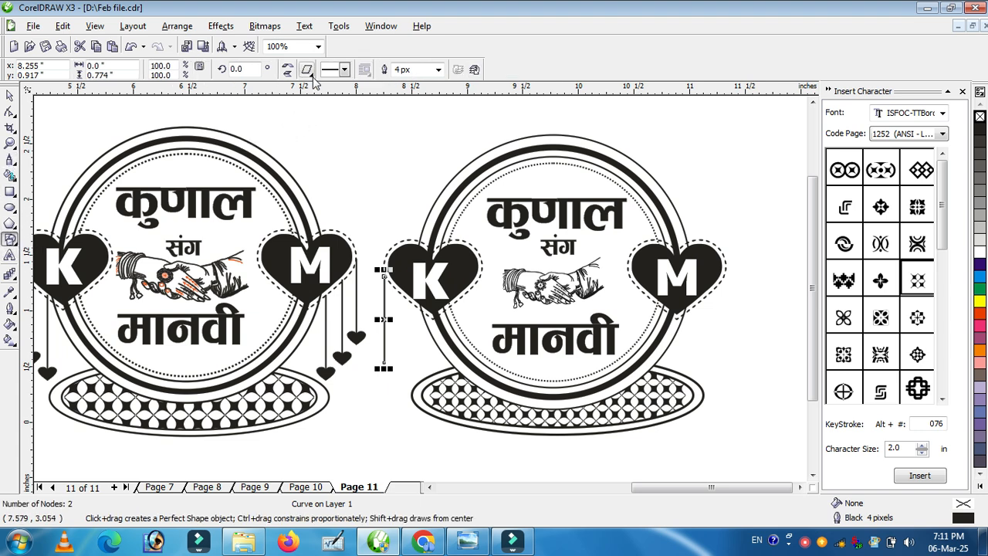
pyautogui.click(310, 74)
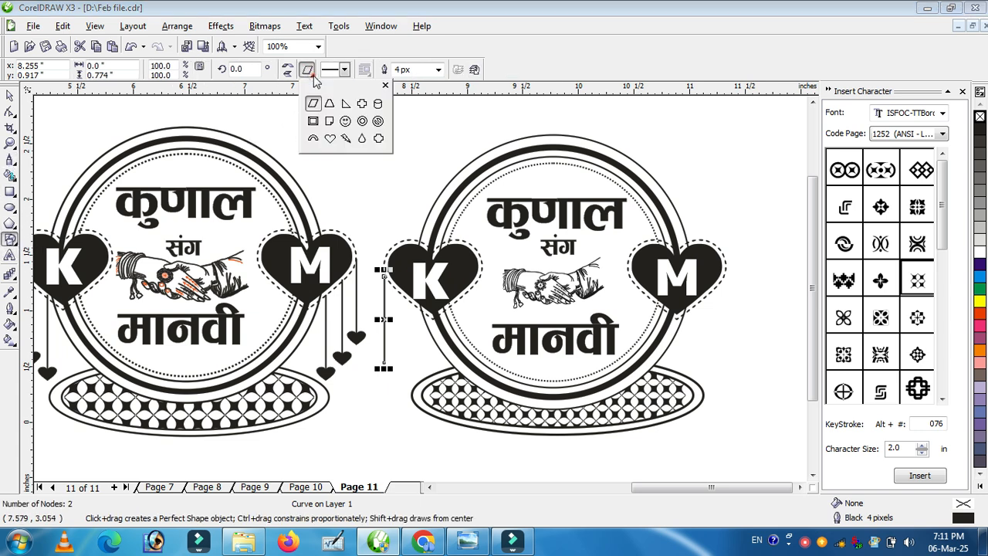
pyautogui.click(331, 141)
pyautogui.click(386, 413)
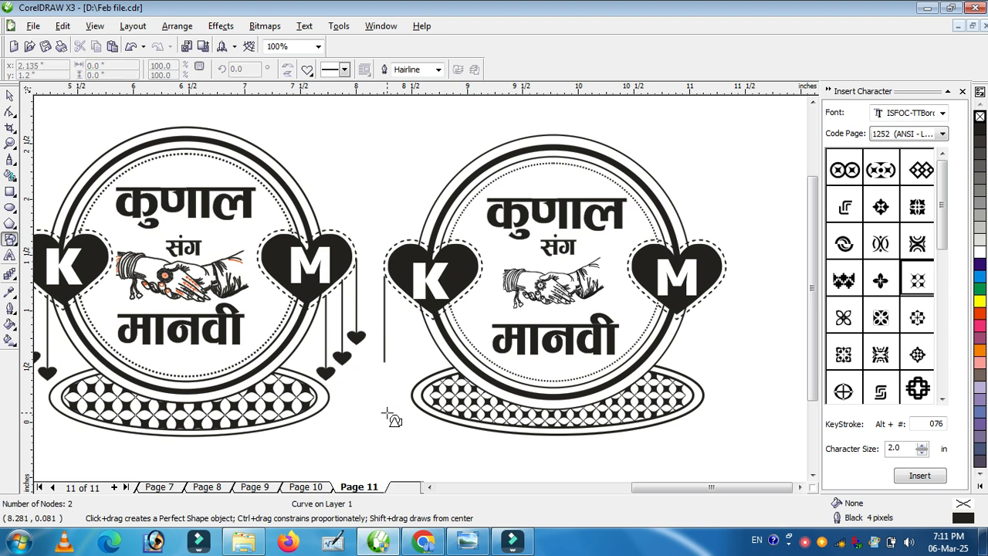
pyautogui.moveTo(379, 358); pyautogui.dragTo(385, 363)
pyautogui.click(980, 128)
pyautogui.rightClick(979, 117)
pyautogui.click(9, 96)
pyautogui.click(367, 141)
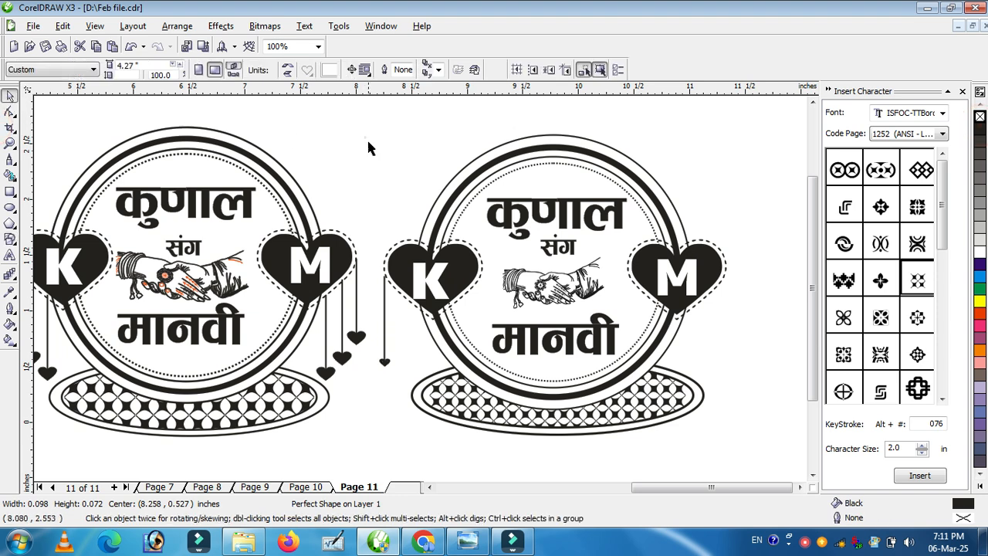
# Step: Duplicate the line-and-heart pendant twice beside it, shortening the copies to form three hanging hearts
pyautogui.moveTo(373, 268); pyautogui.dragTo(407, 388)
pyautogui.moveTo(385, 327); pyautogui.dragTo(398, 328)
pyautogui.rightClick(398, 328)
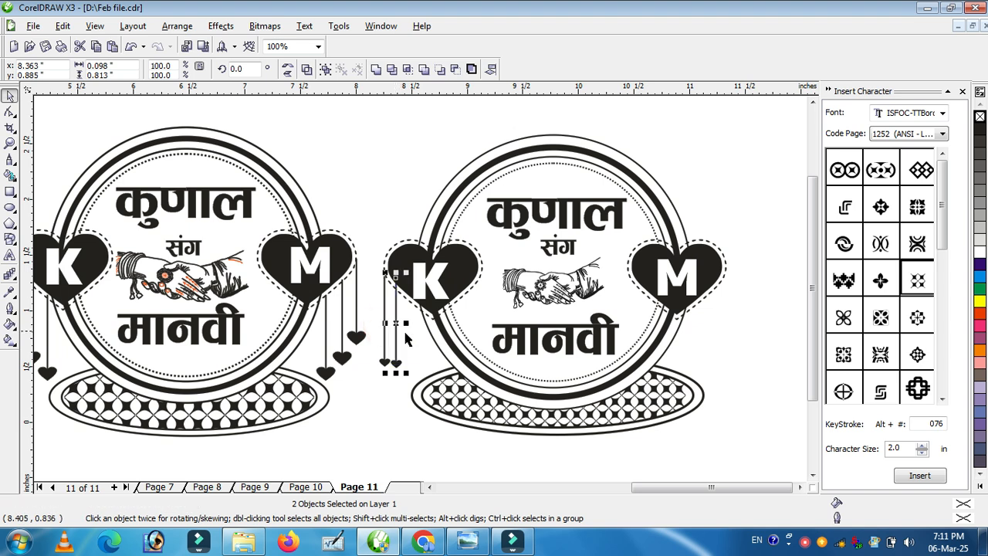
pyautogui.moveTo(401, 372); pyautogui.dragTo(400, 360)
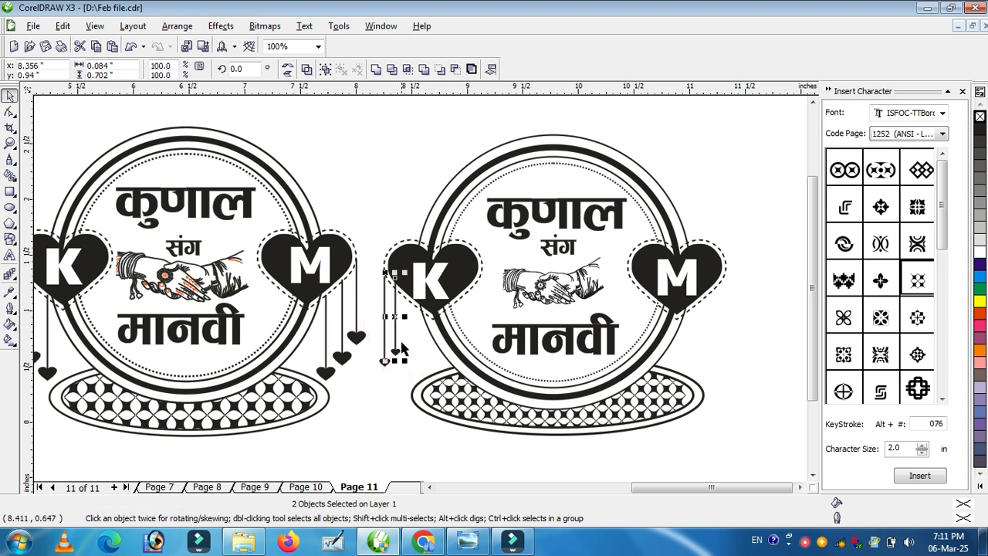
pyautogui.moveTo(396, 315); pyautogui.dragTo(407, 319)
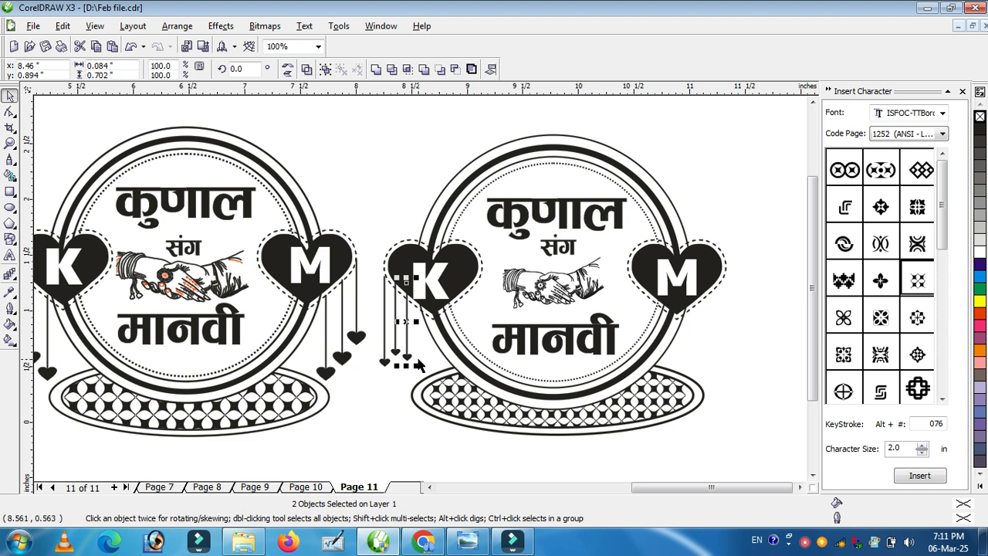
pyautogui.moveTo(414, 364); pyautogui.dragTo(415, 348)
pyautogui.click(415, 372)
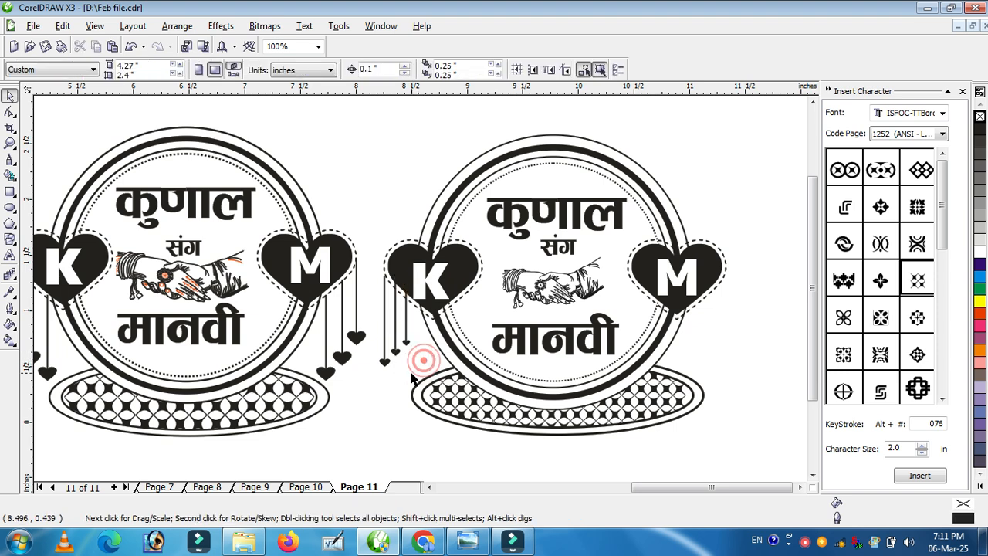